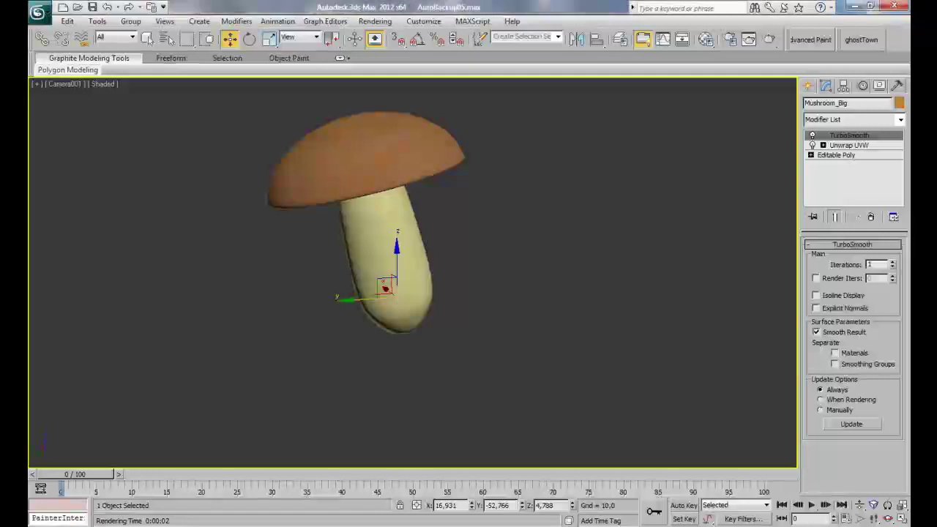
Step: Unhide all hidden objects in the mushroom scene
click(512, 256)
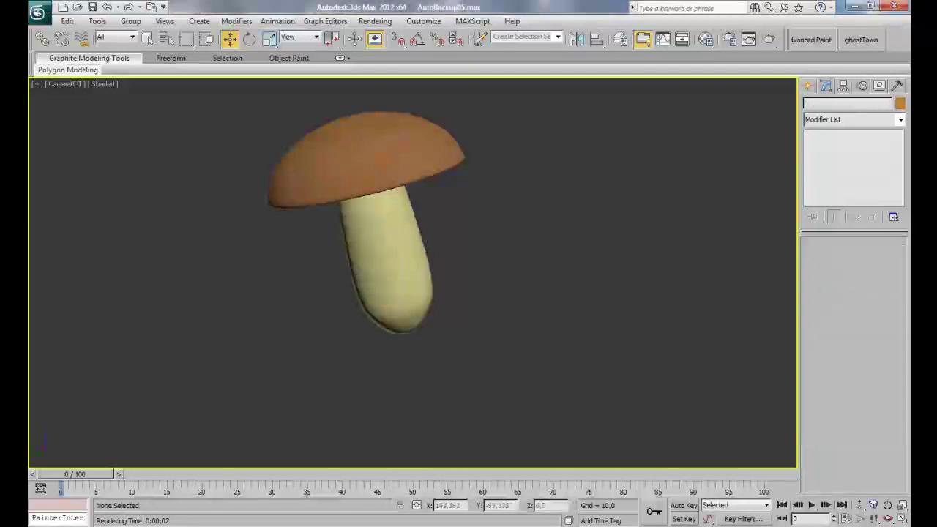
click(392, 249)
right_click(364, 240)
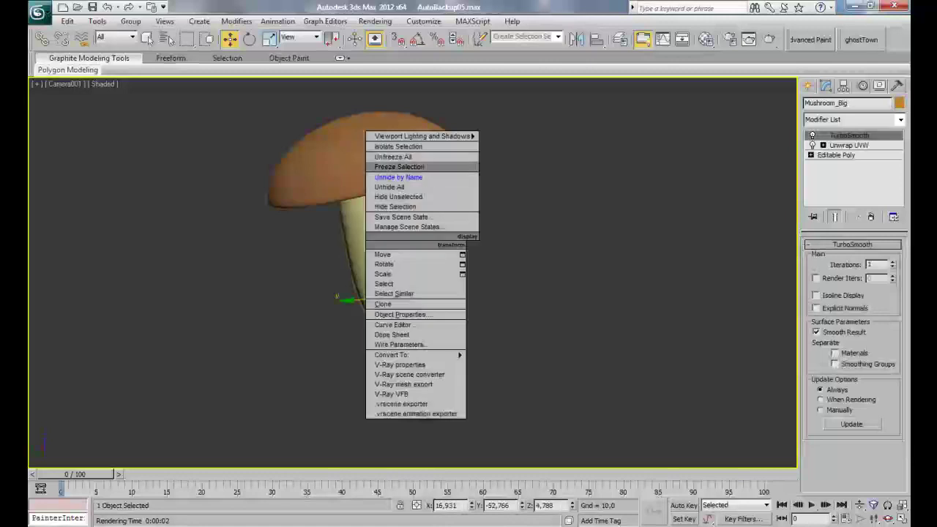
click(396, 157)
right_click(409, 186)
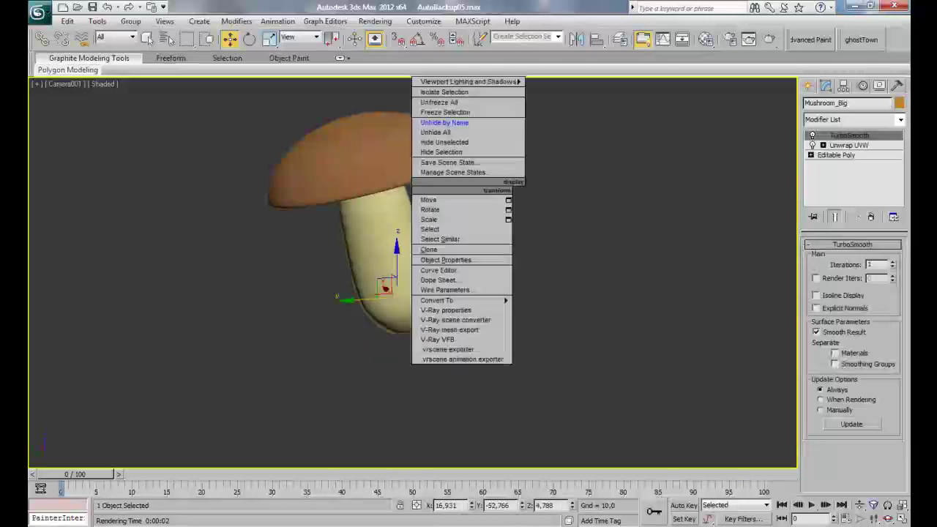
click(438, 132)
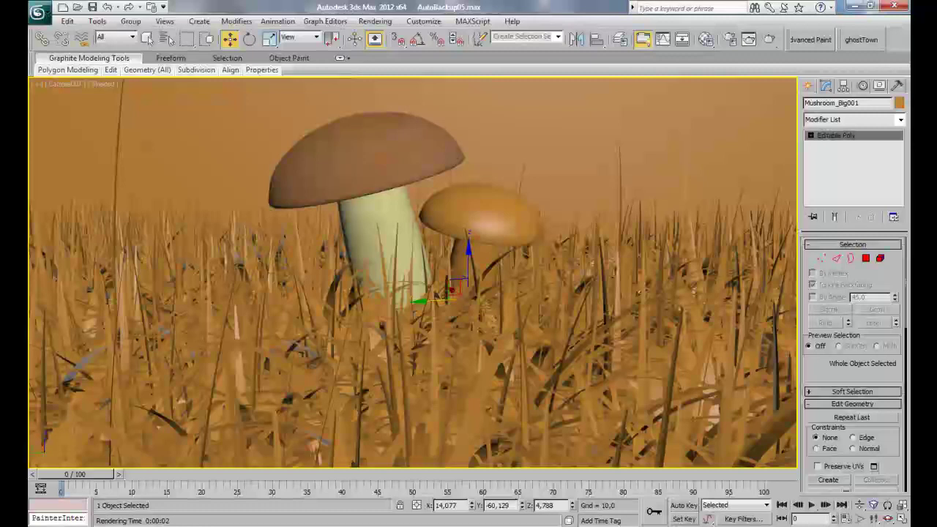
Step: Select all the Grass-O-matic objects in the scene by name, leaving out the mushrooms, light and planes
click(381, 176)
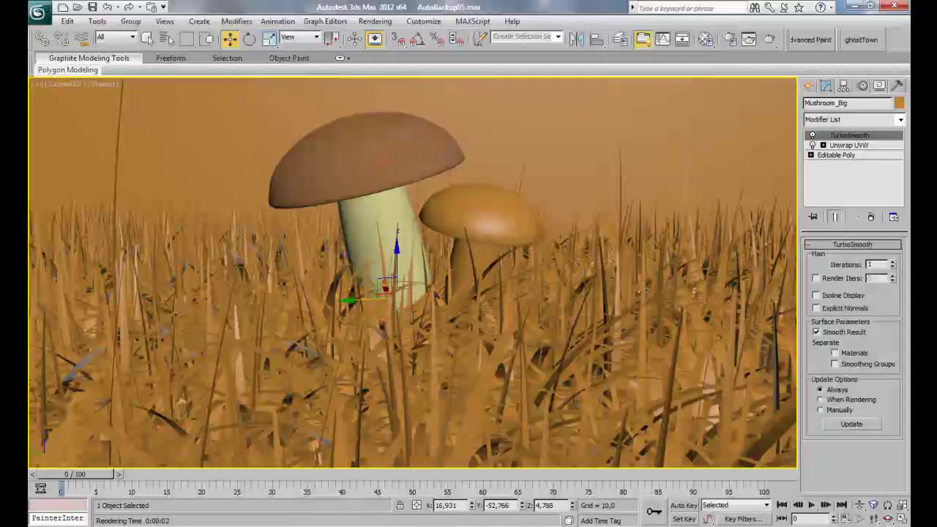
click(437, 296)
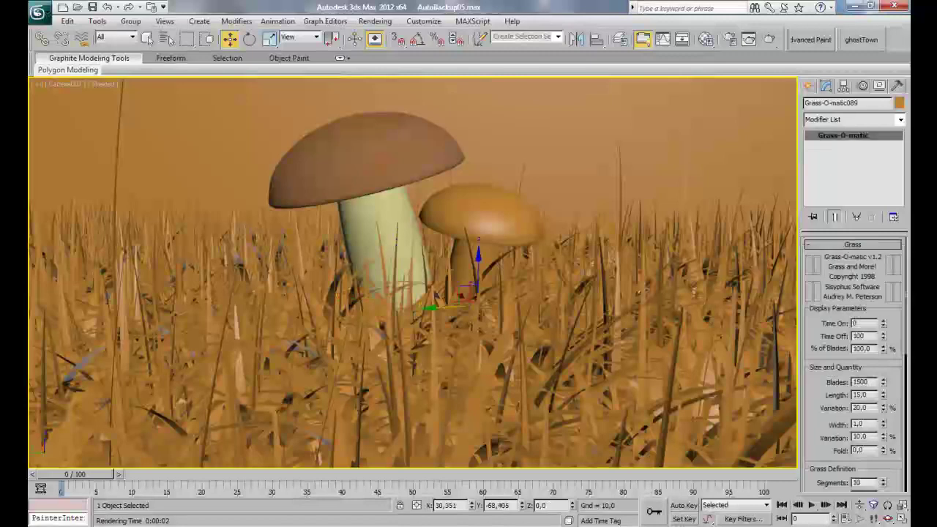
right_click(468, 291)
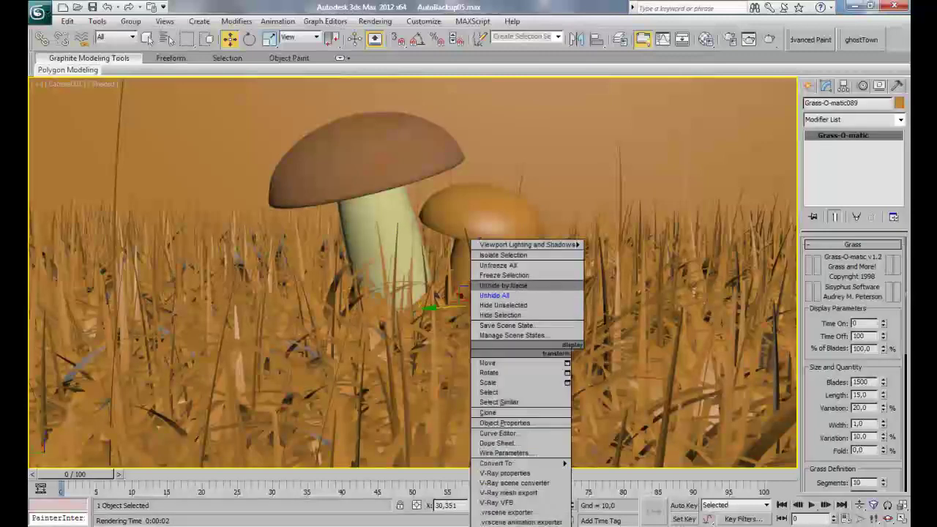
key(Escape)
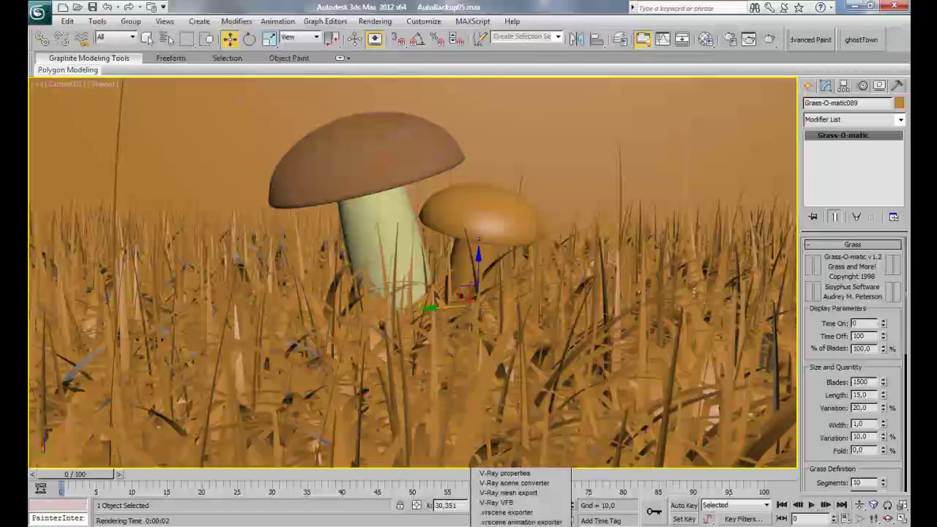
key(h)
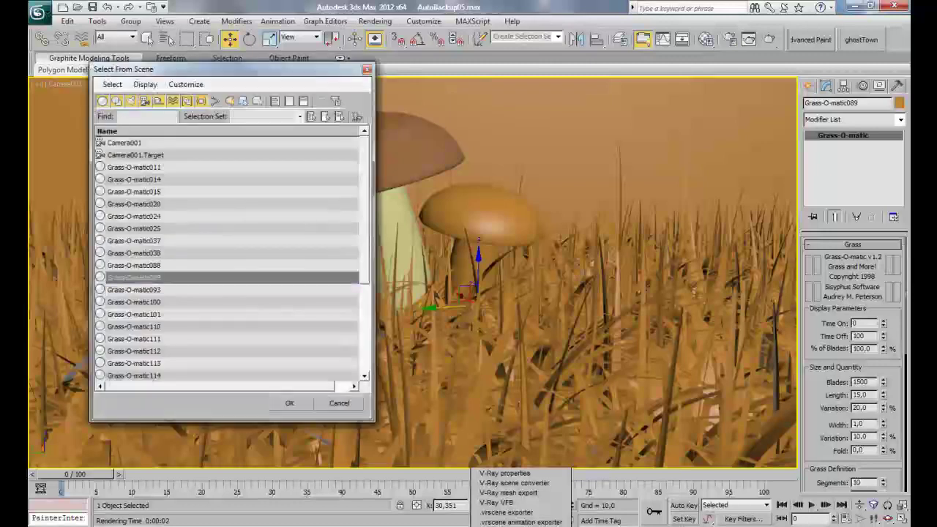
drag(146, 167, 134, 377)
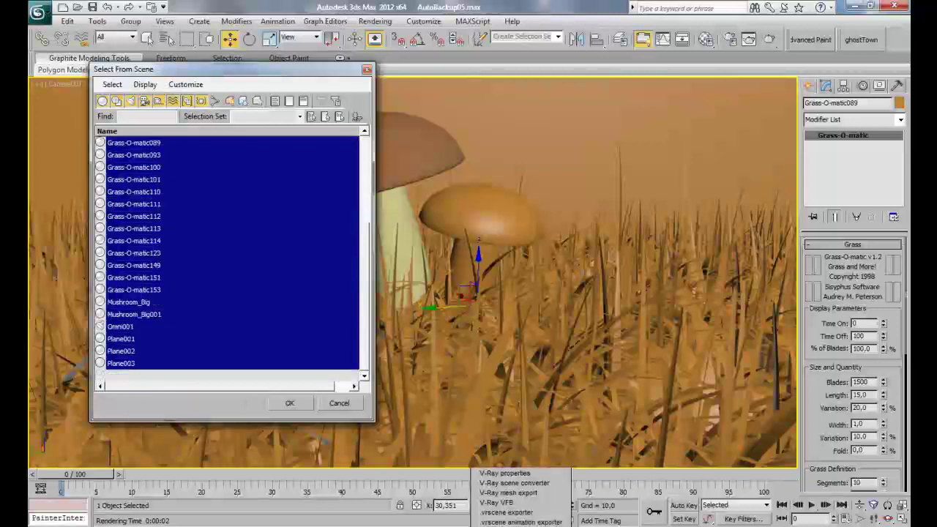
ctrl+drag(135, 302, 135, 364)
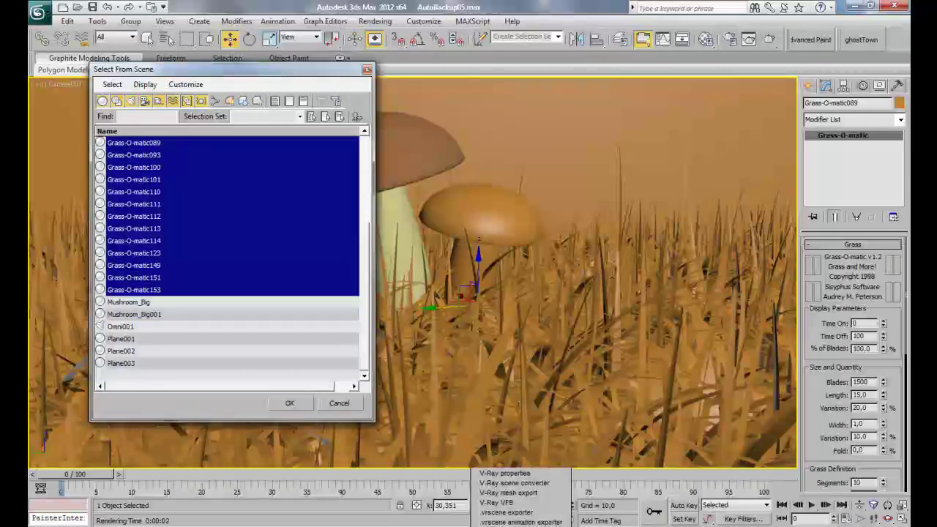
click(289, 403)
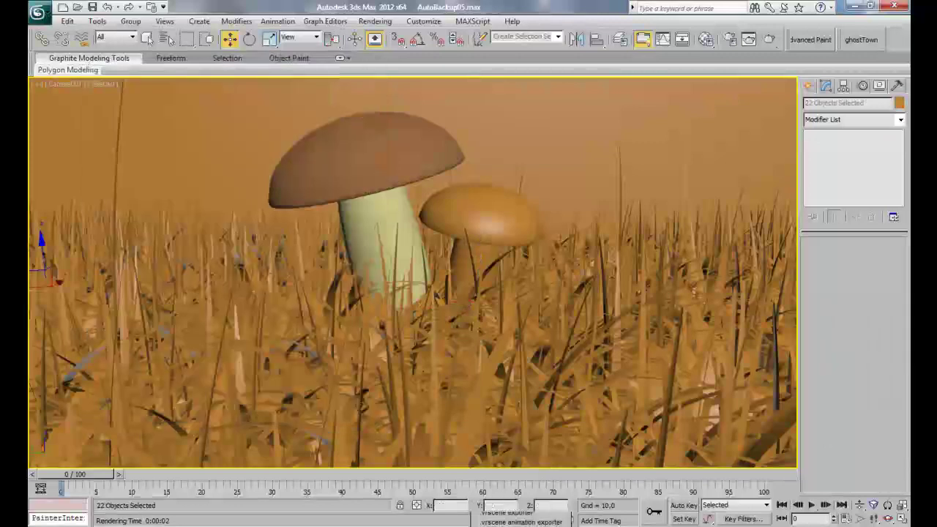
Step: Isolate the big mushroom, and exit isolation mode
right_click(475, 246)
click(395, 151)
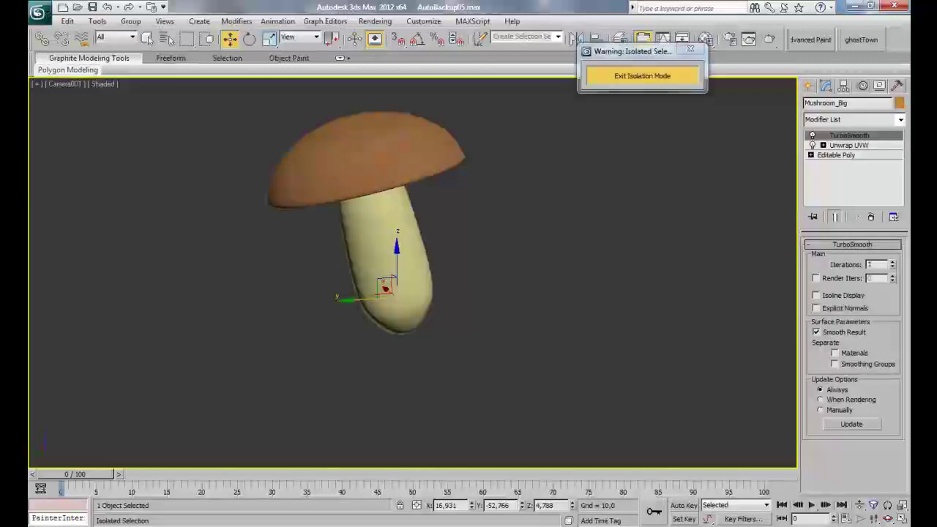
click(642, 76)
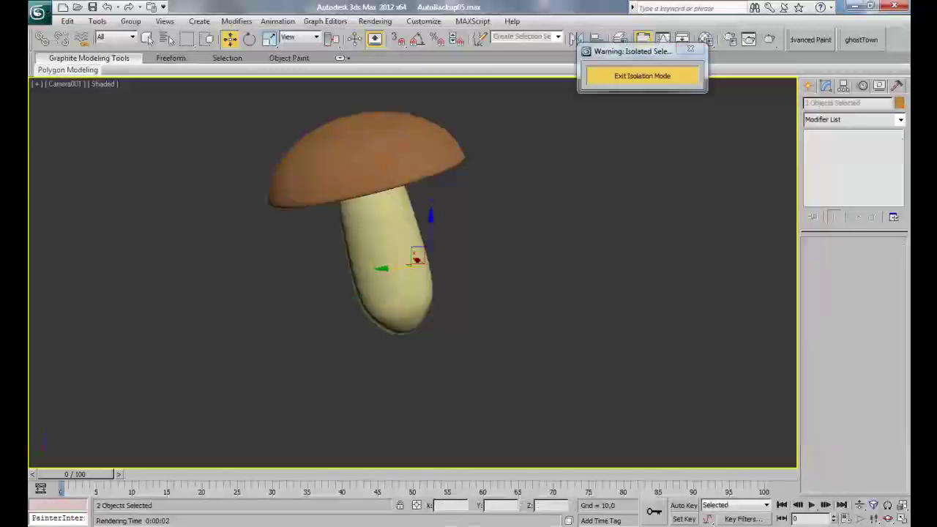
Step: Select every Grass-O-matic object by name and hide all unselected objects
key(h)
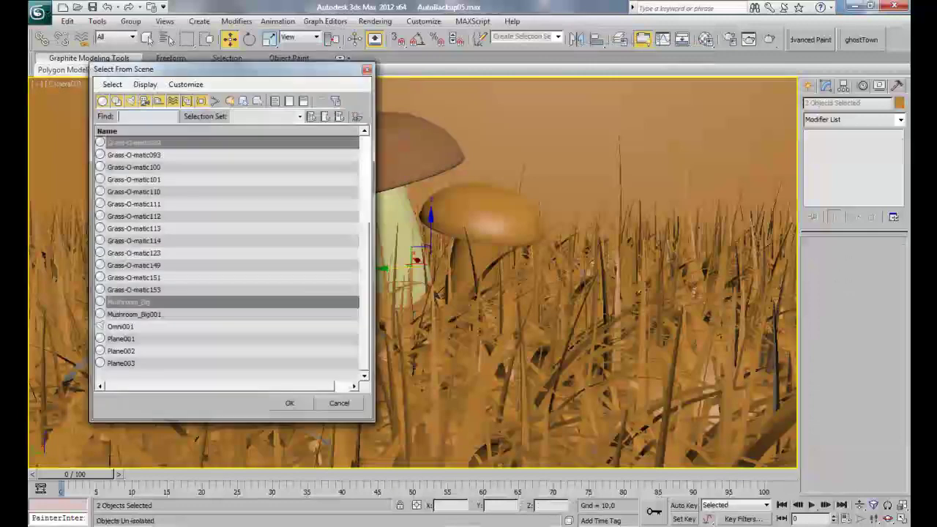
click(134, 289)
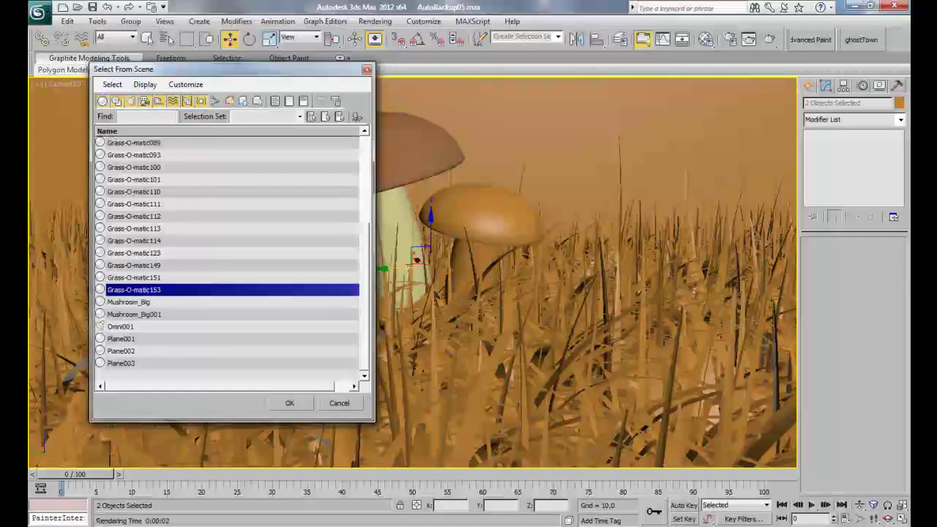
drag(134, 290, 134, 167)
key(Return)
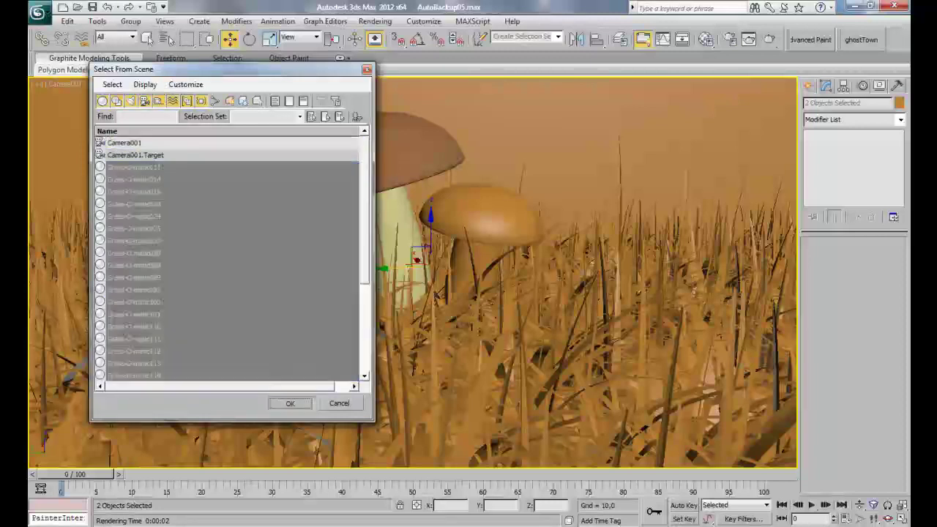
right_click(481, 349)
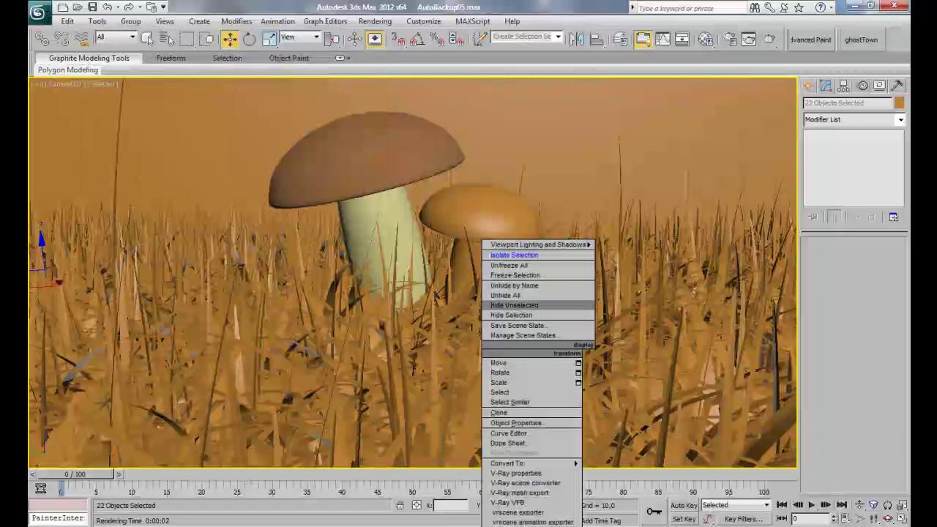
click(514, 305)
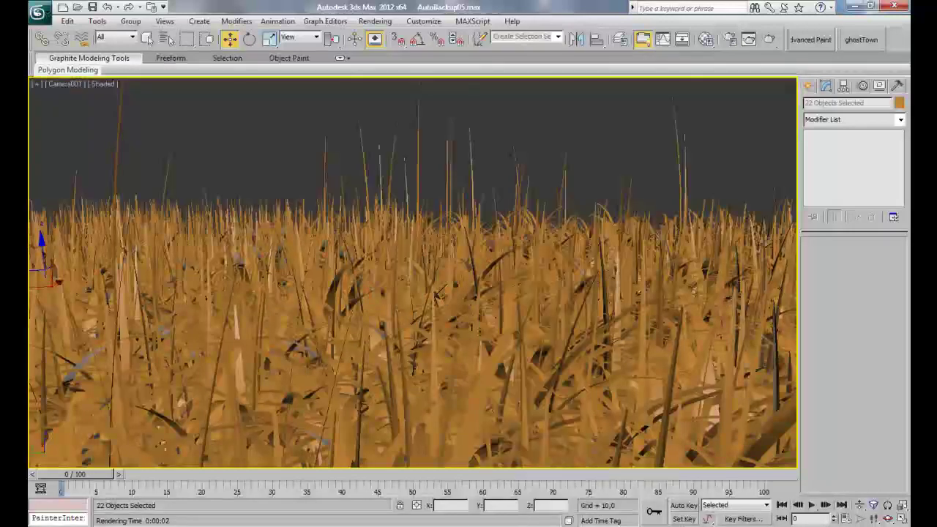
Step: Clear the selection and examine the grass patch from several angles and distances in the Perspective view
key(ctrl+d)
key(p)
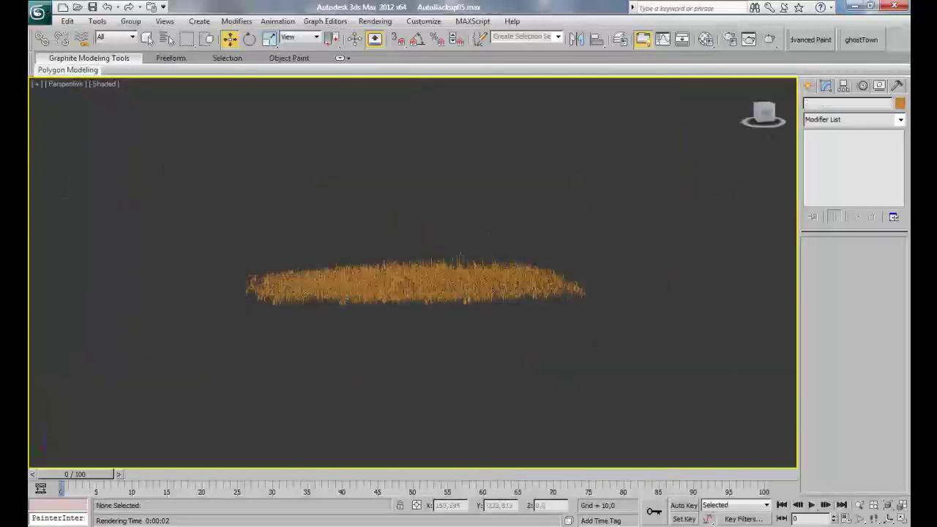
alt+middle_drag(358, 286, 432, 300)
scroll(432, 300, up, 5)
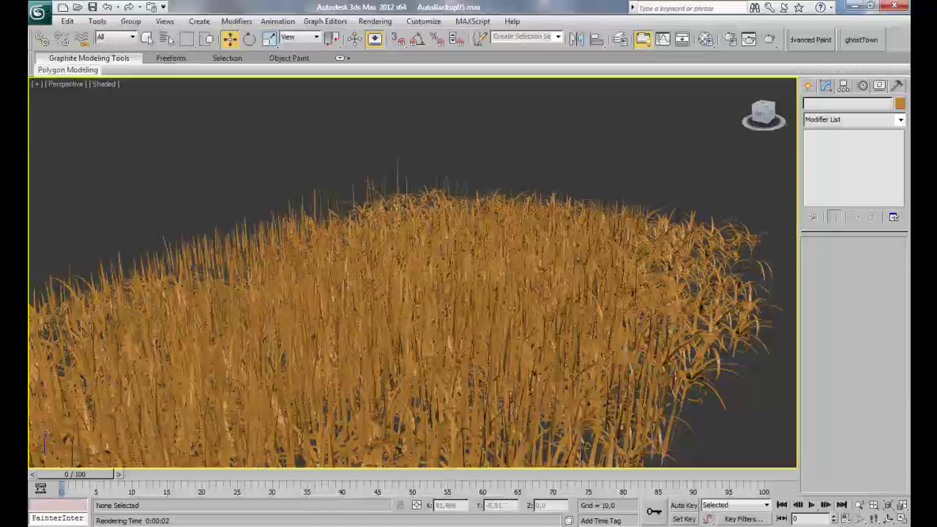
scroll(413, 293, up, 1)
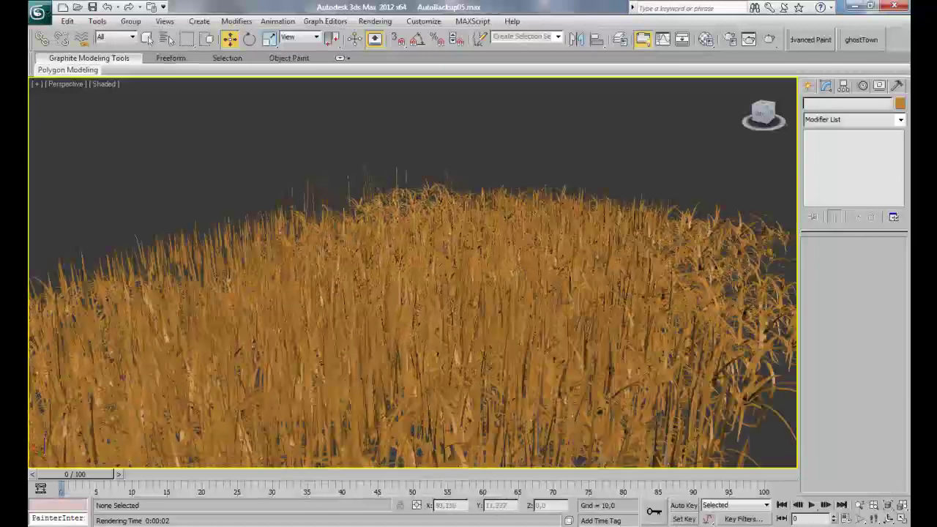
alt+middle_drag(413, 293, 505, 289)
scroll(413, 293, down, 3)
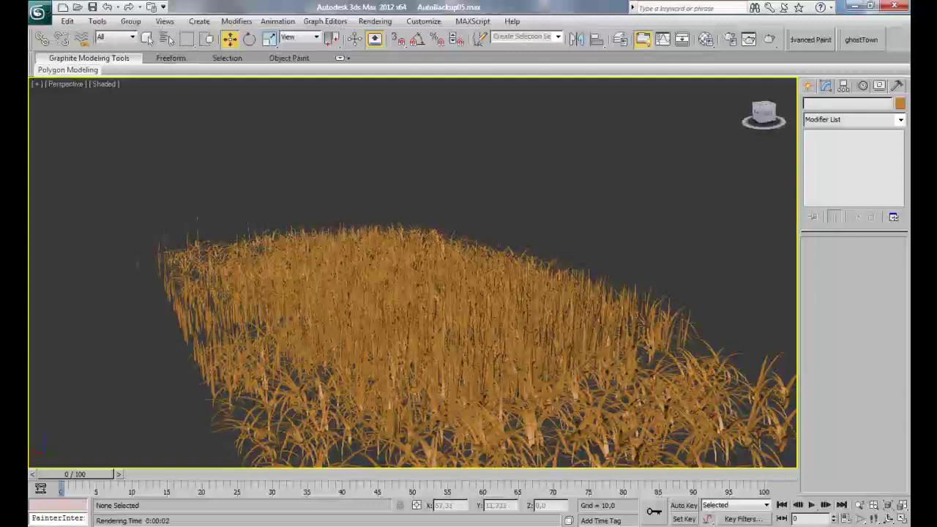
scroll(413, 293, down, 3)
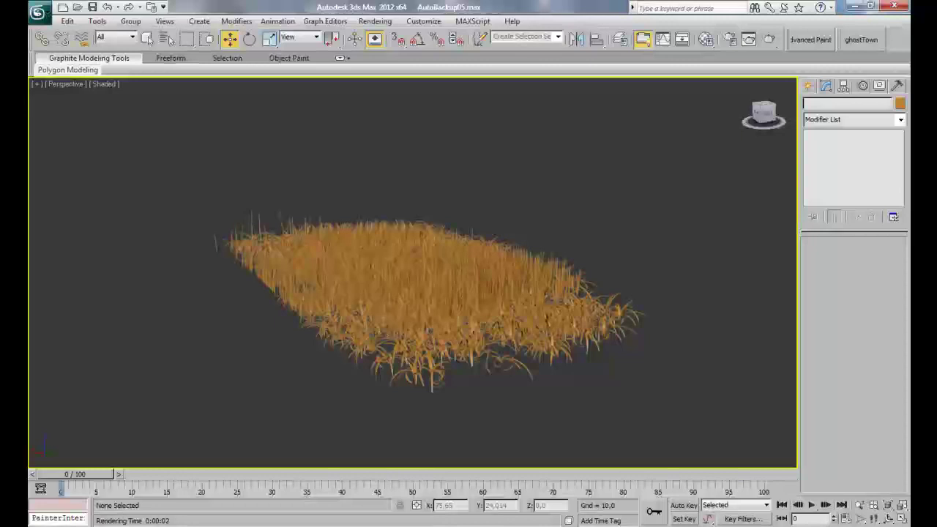
Step: Open the Material Editor, view the MultiTexture Map plugin page on CG-Source in the browser, and return to 3ds Max
key(m)
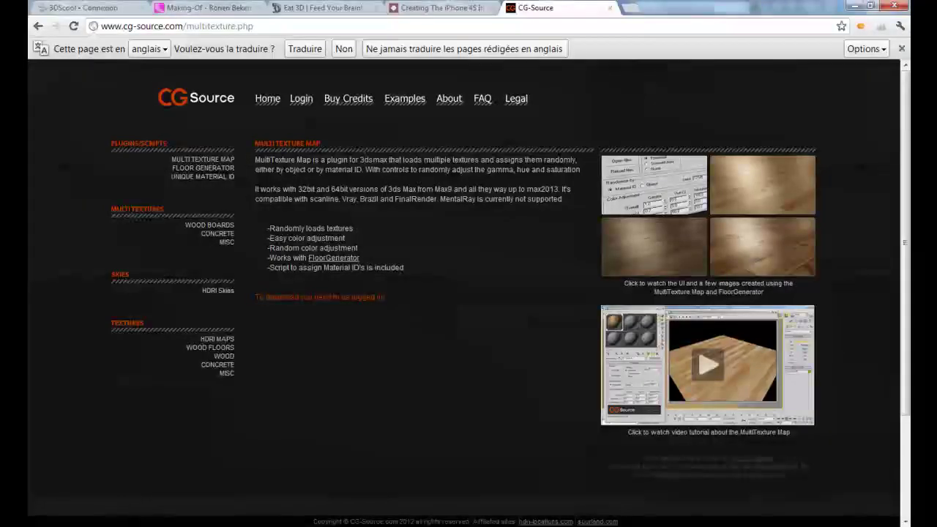
click(902, 49)
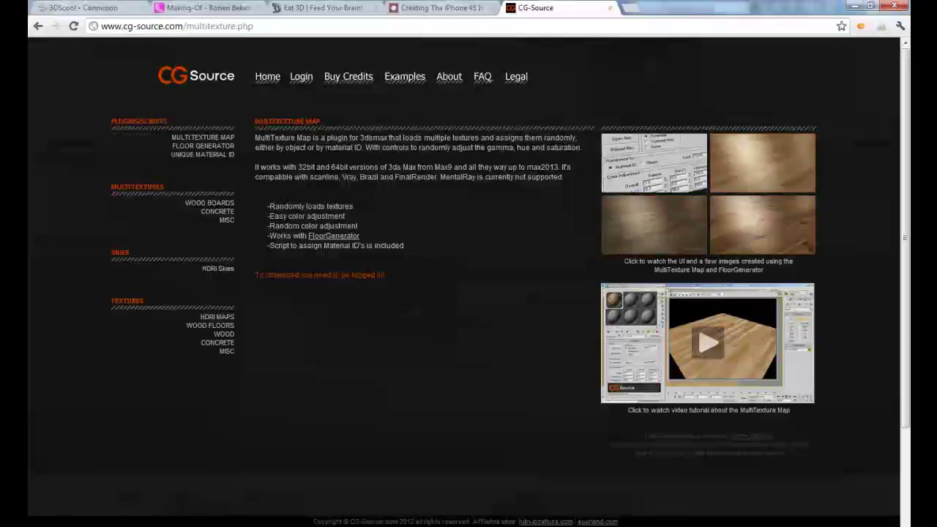
click(290, 522)
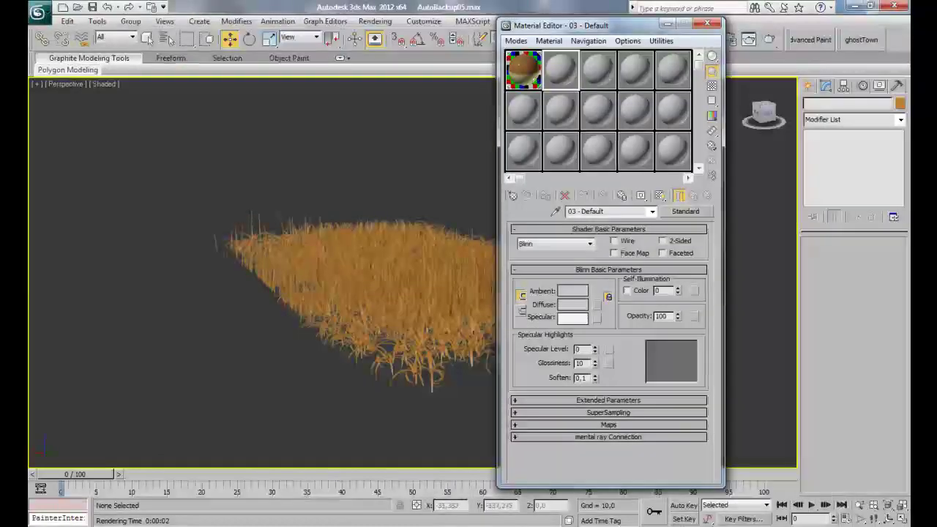
click(410, 322)
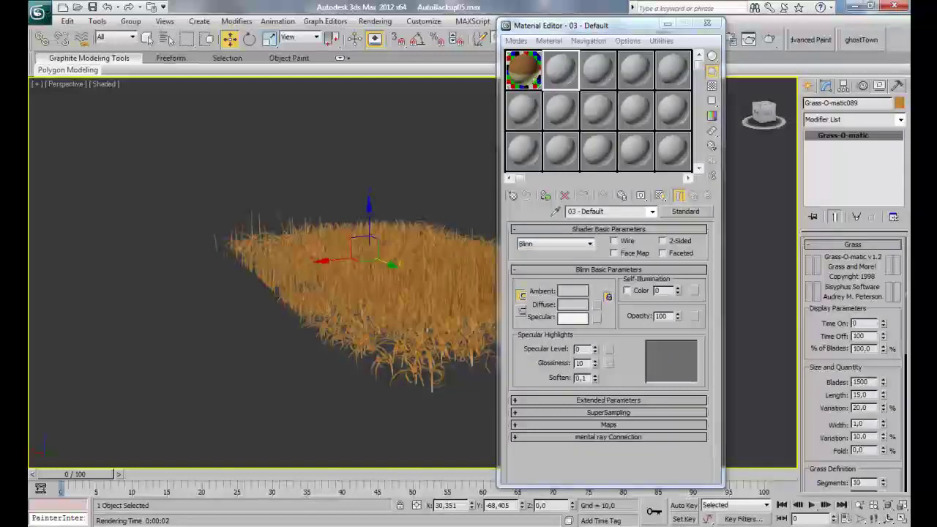
drag(188, 152, 492, 430)
click(489, 430)
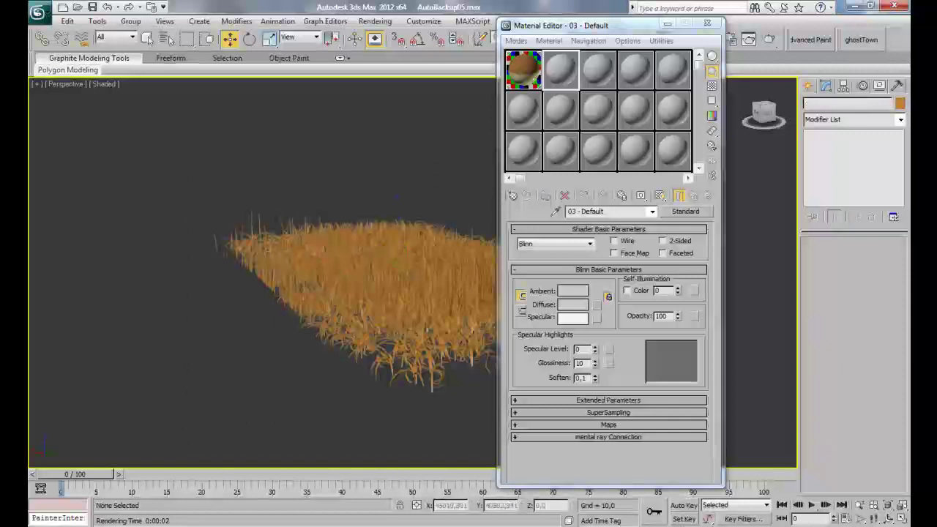
Step: Change the 03 - Default material to VRay2SidedMtl, discarding the old material
drag(615, 25, 609, 17)
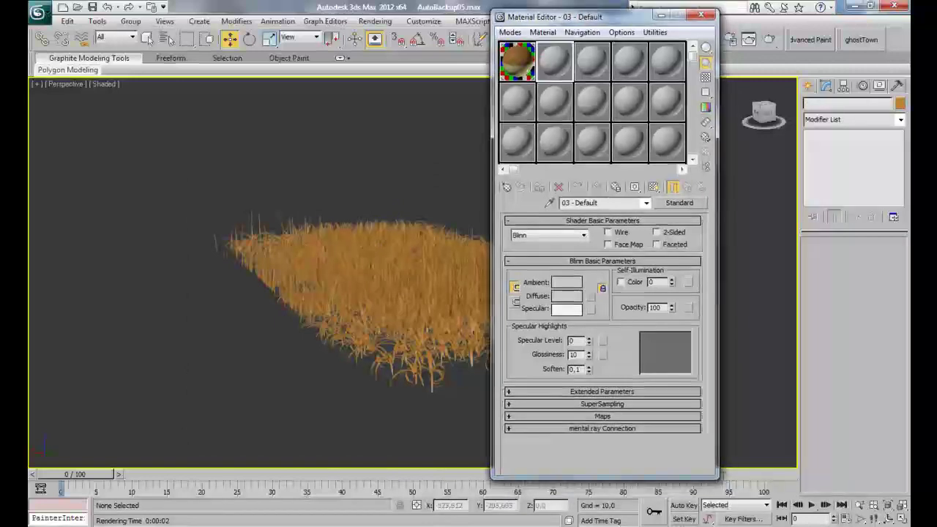
click(679, 203)
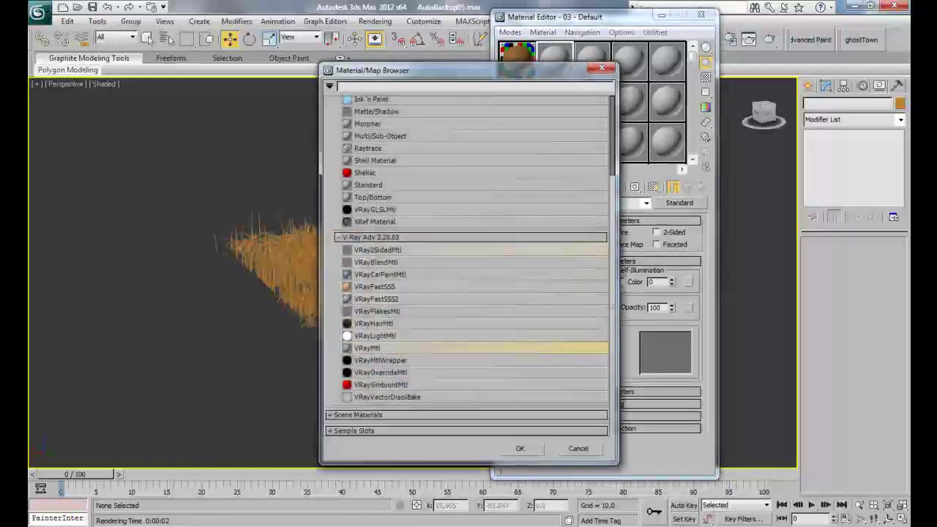
double_click(367, 348)
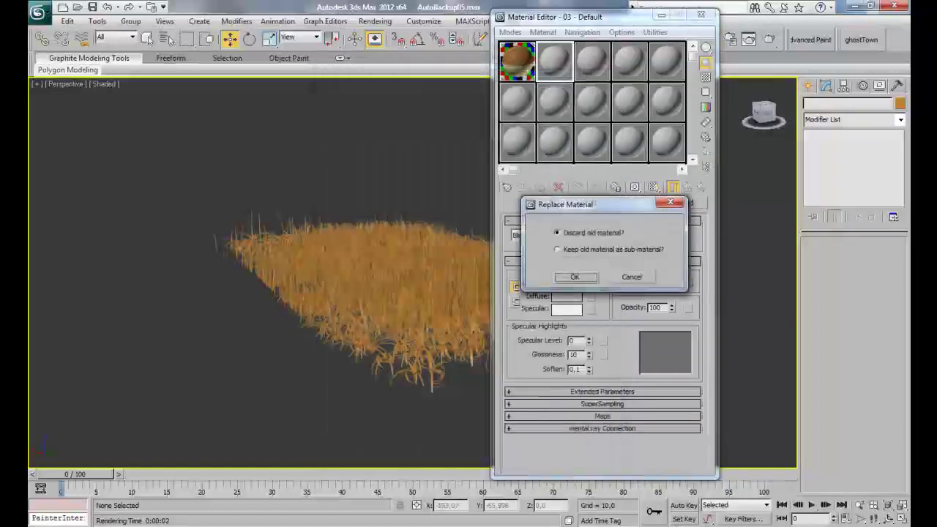
key(Return)
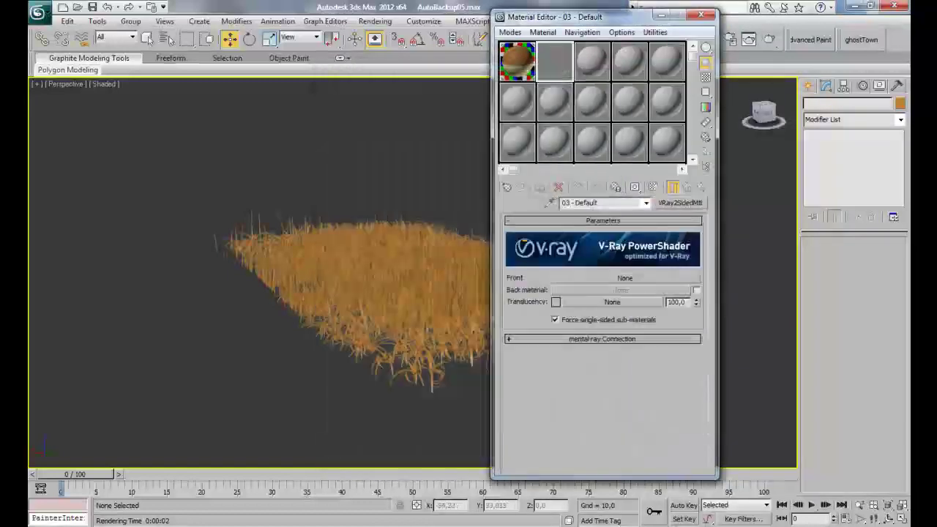
Step: Set the two-sided material's front material to VRayMtl and assign a MultiTexture map to its diffuse
click(625, 278)
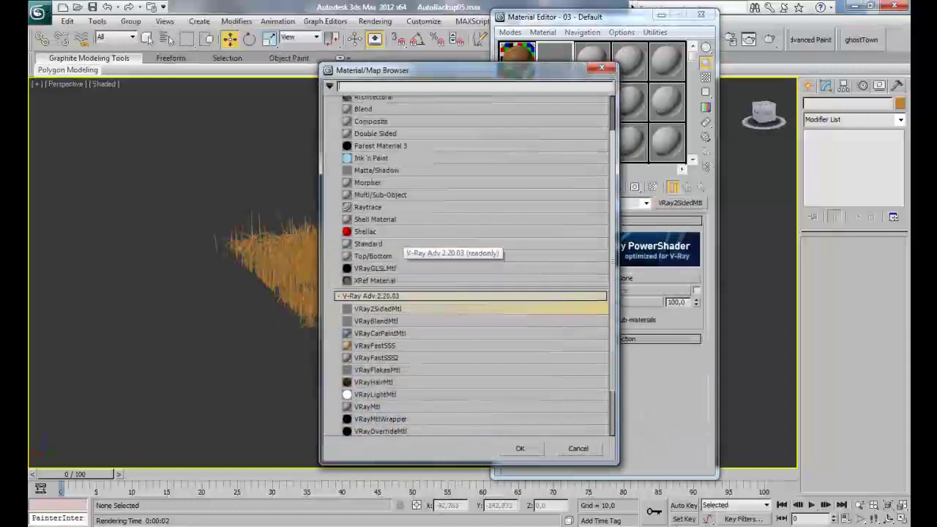
scroll(468, 344, down, 2)
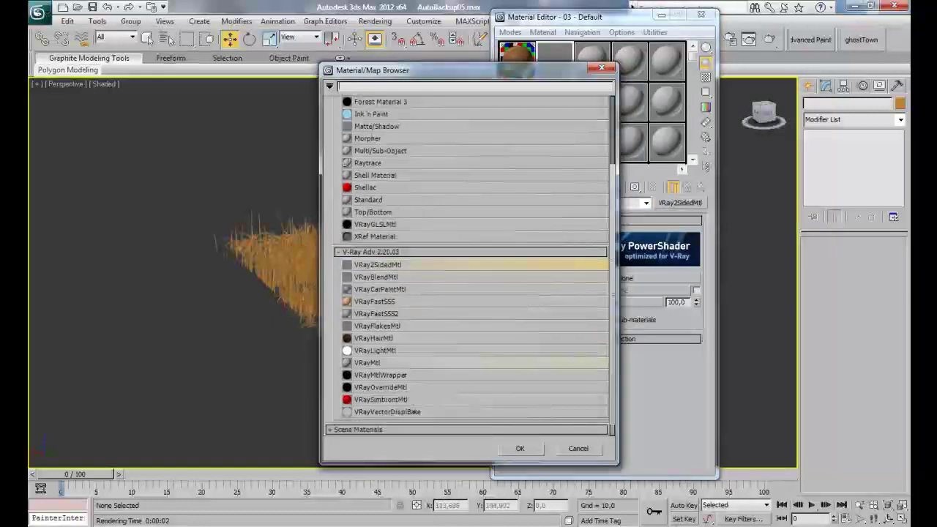
double_click(366, 363)
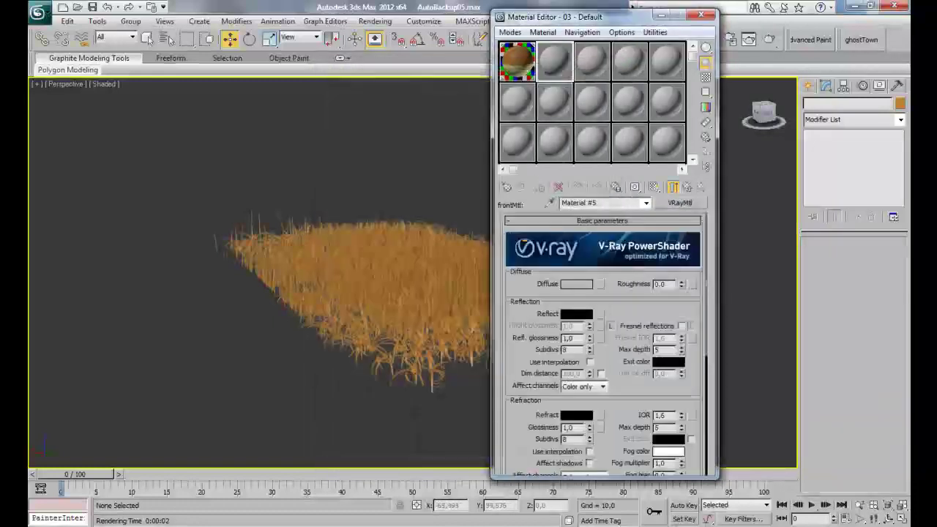
click(600, 284)
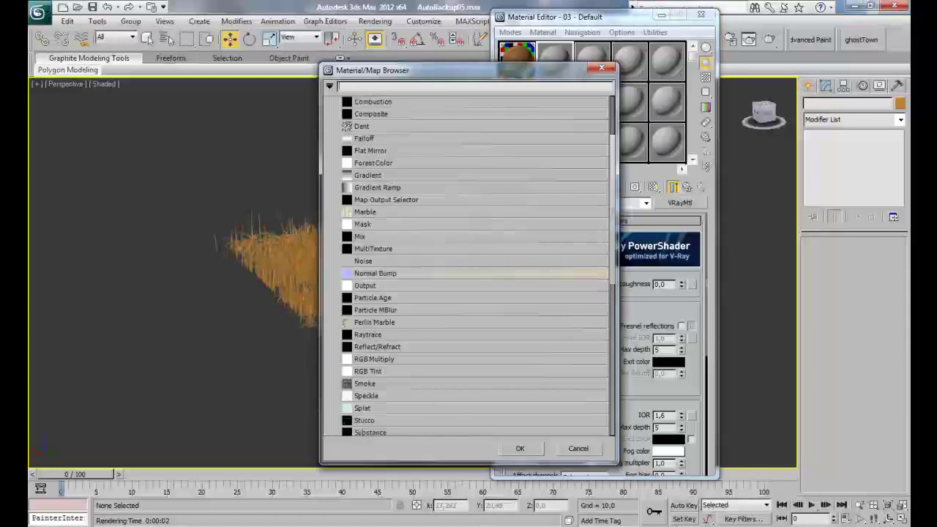
double_click(374, 248)
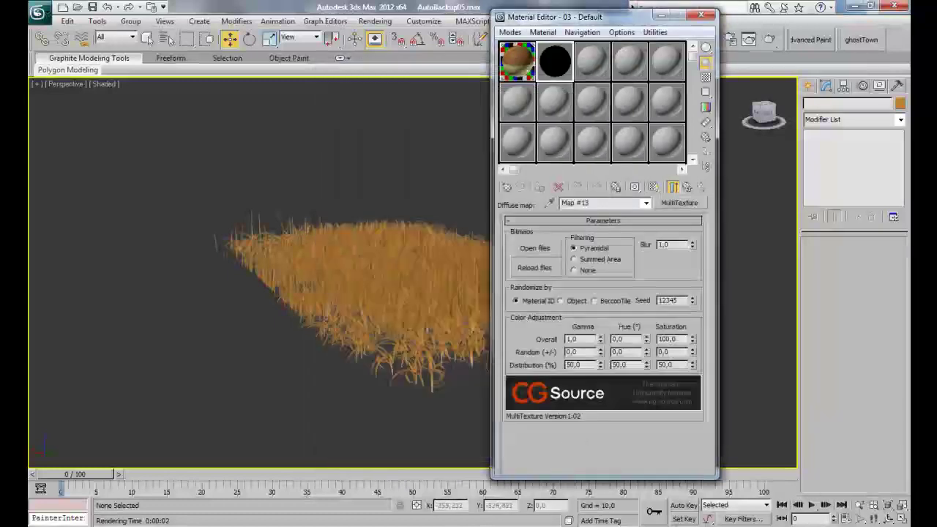
click(535, 249)
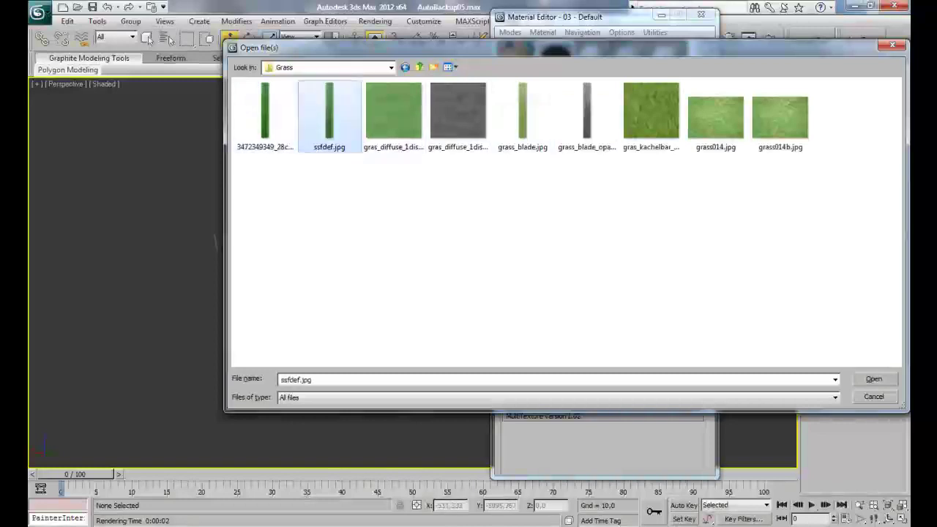
click(316, 192)
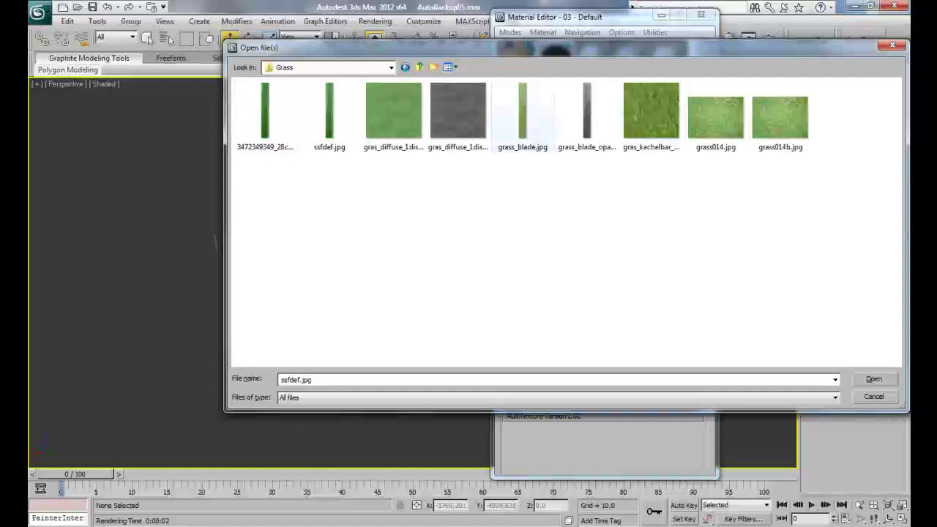
click(522, 114)
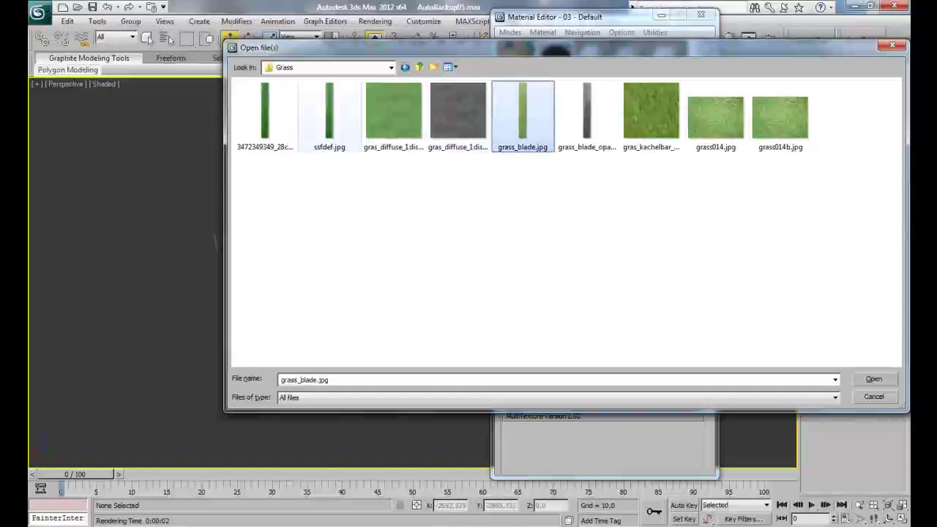
ctrl+click(329, 114)
ctrl+click(265, 114)
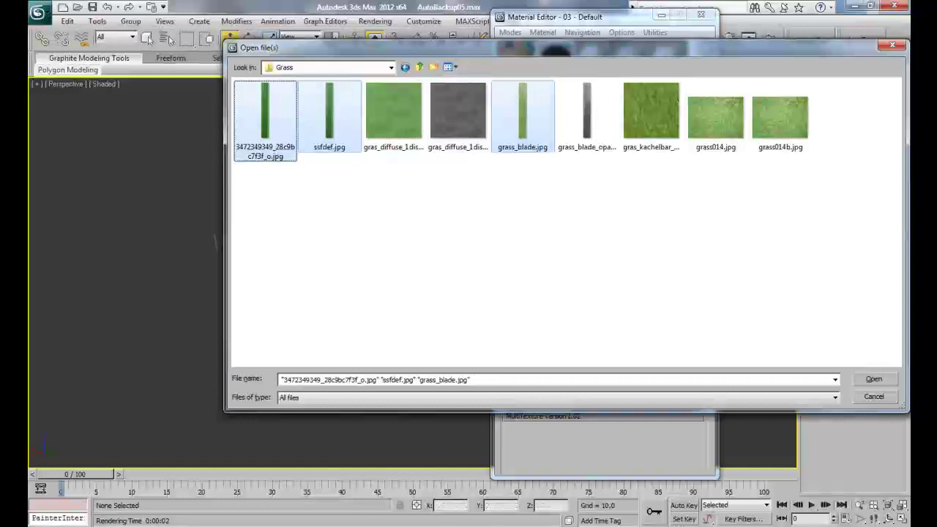
key(Return)
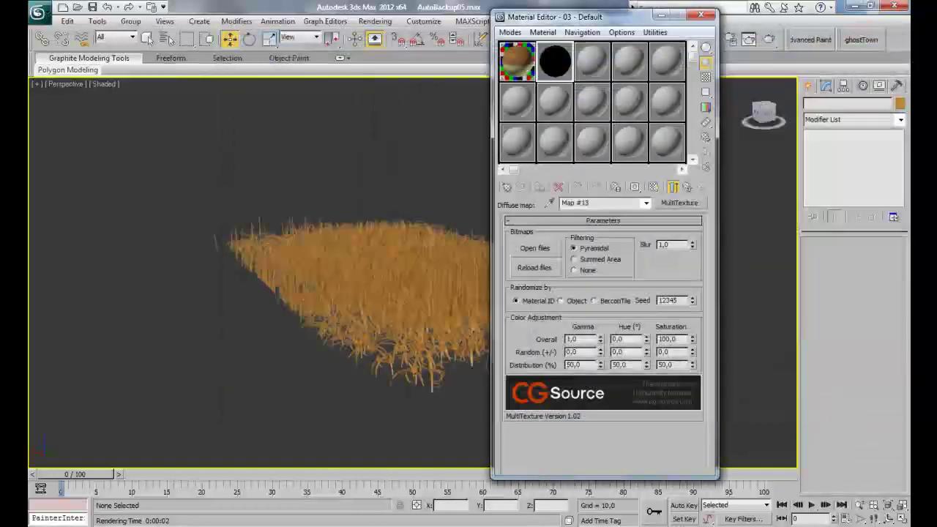
Step: Enlarge the map's sample preview, select all the grass, assign the material to it and show the texture in the viewport
double_click(559, 64)
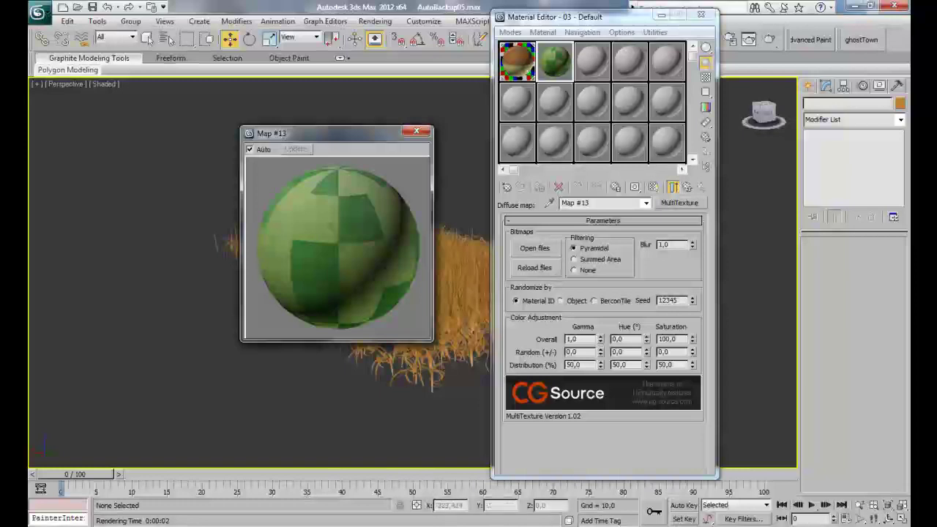
click(661, 15)
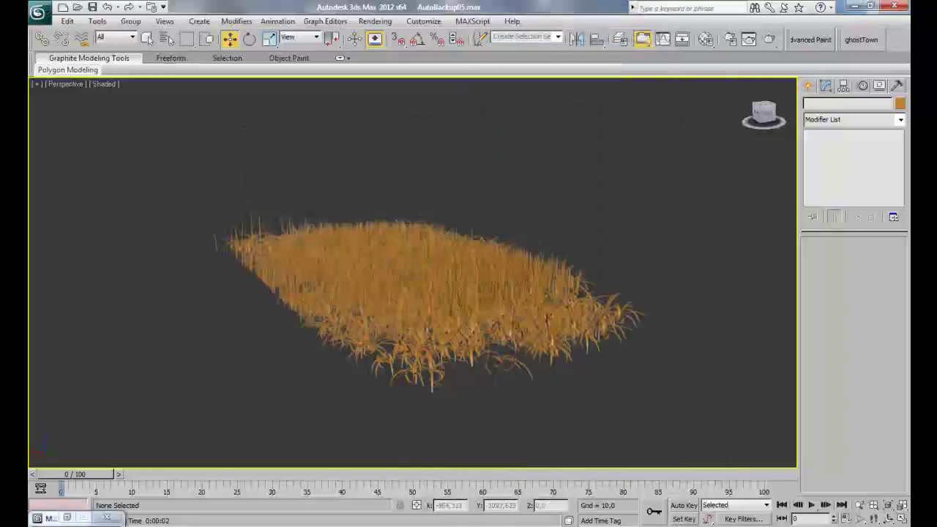
drag(569, 165, 163, 386)
drag(163, 164, 570, 385)
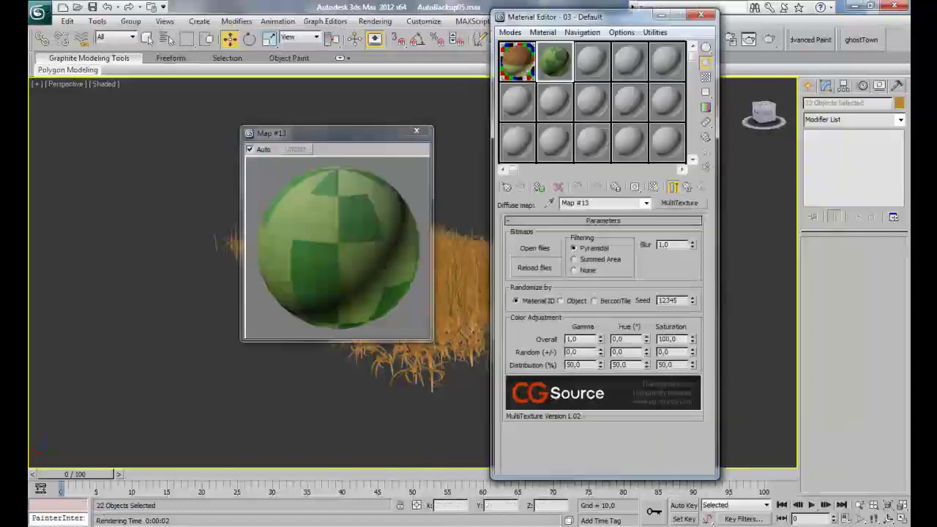
click(540, 187)
click(654, 188)
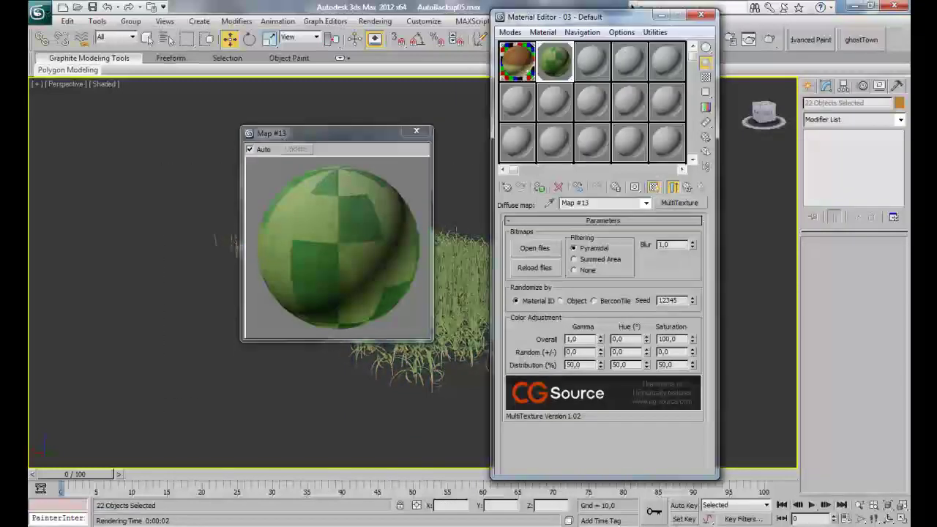
click(701, 14)
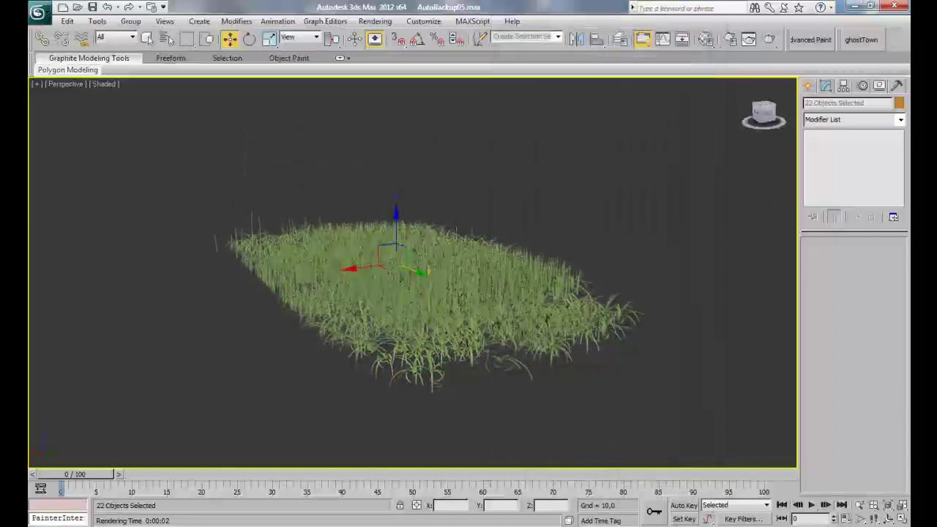
Step: Add a UVW Map modifier with Box mapping to the selected grass, with length 50, width 50 and height 60
scroll(413, 278, down, 3)
scroll(432, 263, up, 8)
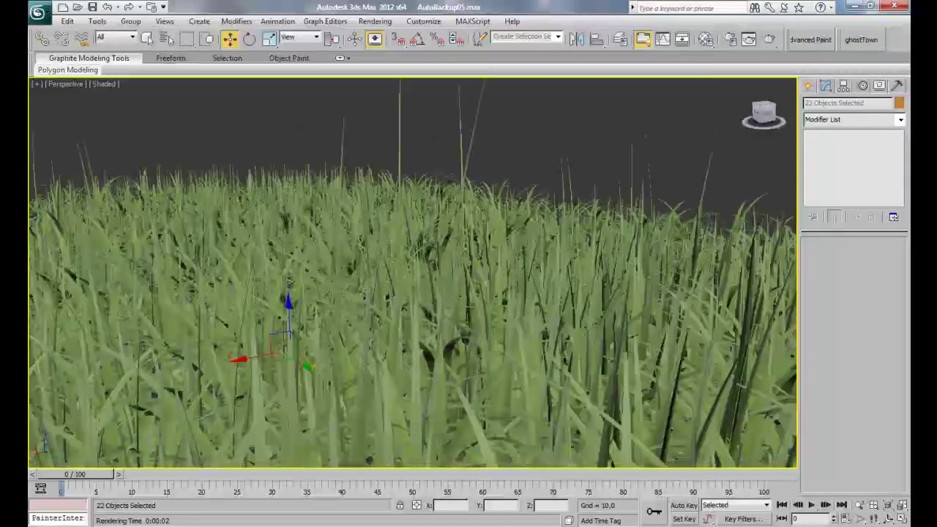
scroll(412, 272, up, 6)
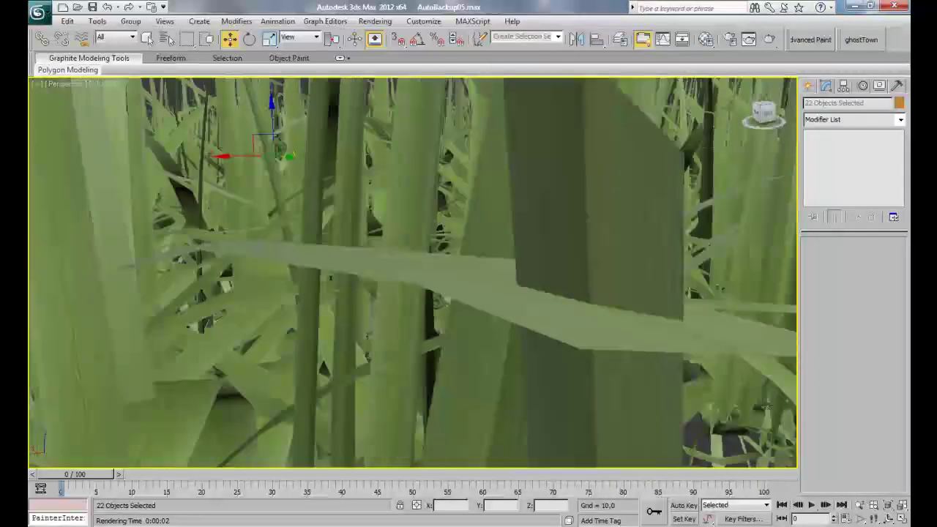
scroll(412, 273, down, 2)
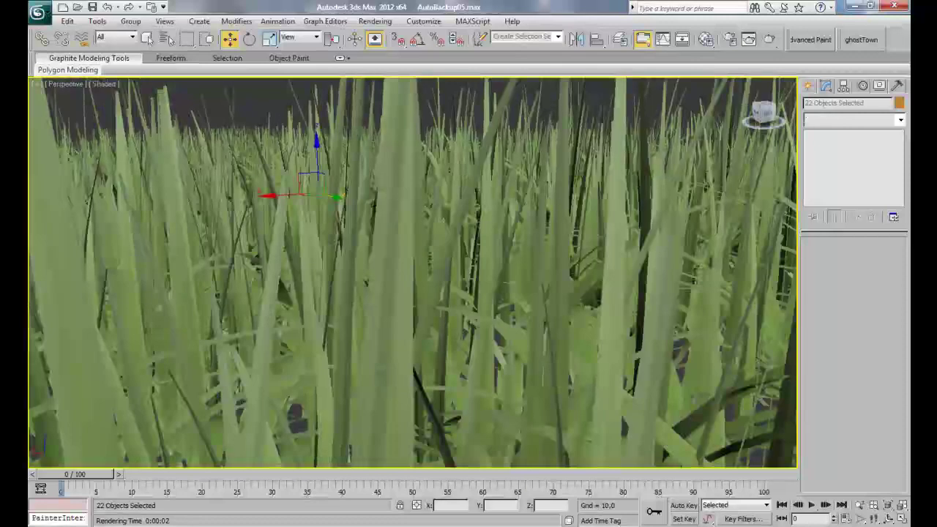
click(901, 120)
drag(900, 183, 901, 469)
click(830, 416)
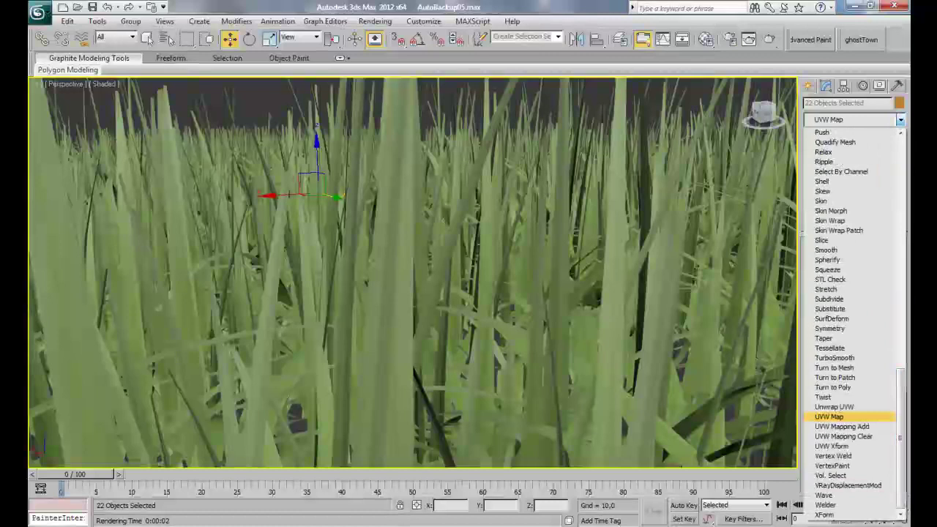
click(829, 313)
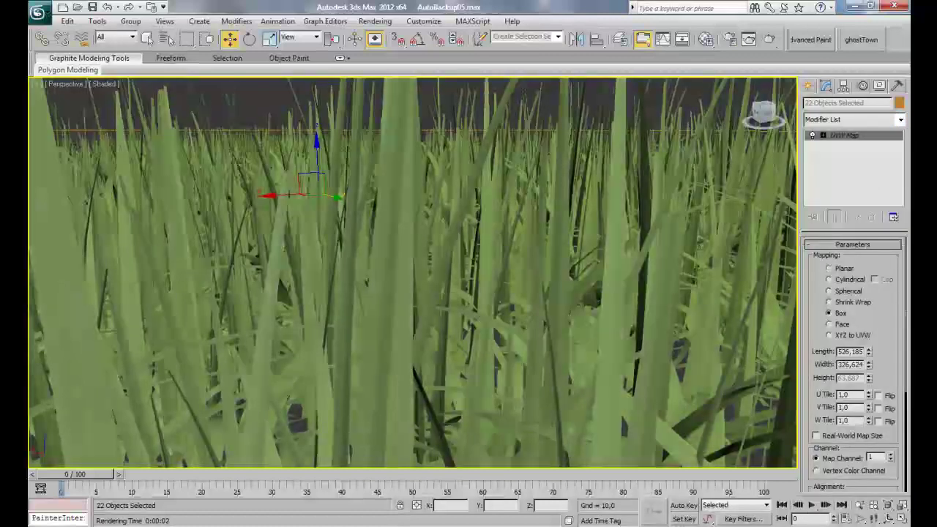
click(869, 349)
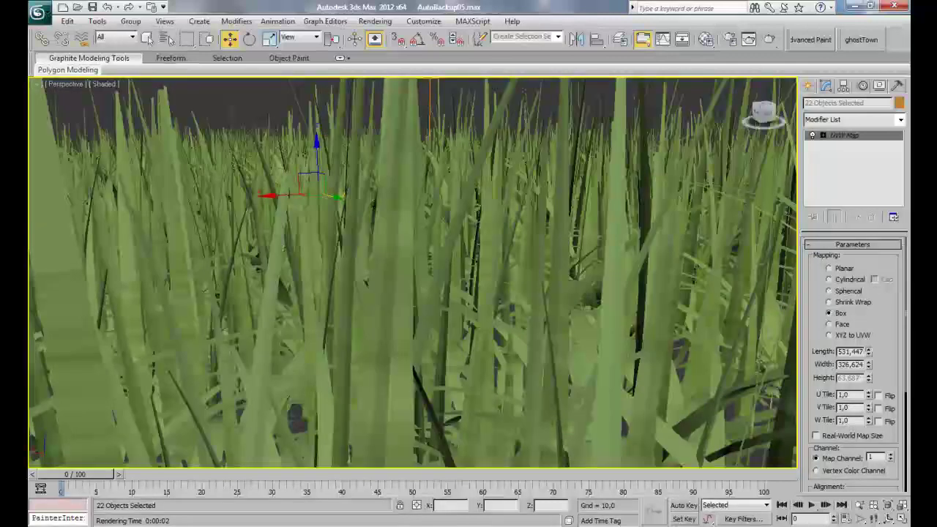
drag(869, 352, 869, 360)
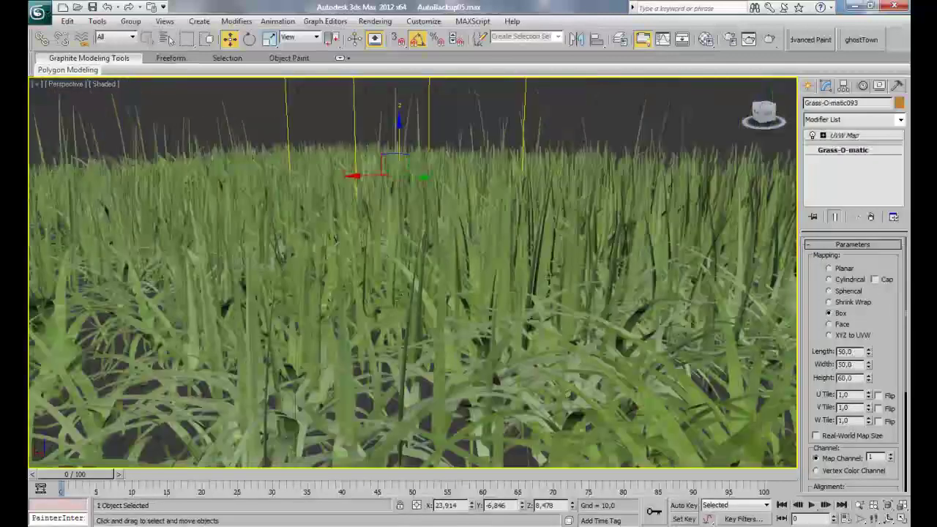
Step: Clear the selection and examine how the textures spread over the grass from several Perspective angles and through Camera001
middle_drag(468, 308, 432, 248)
scroll(432, 248, down, 2)
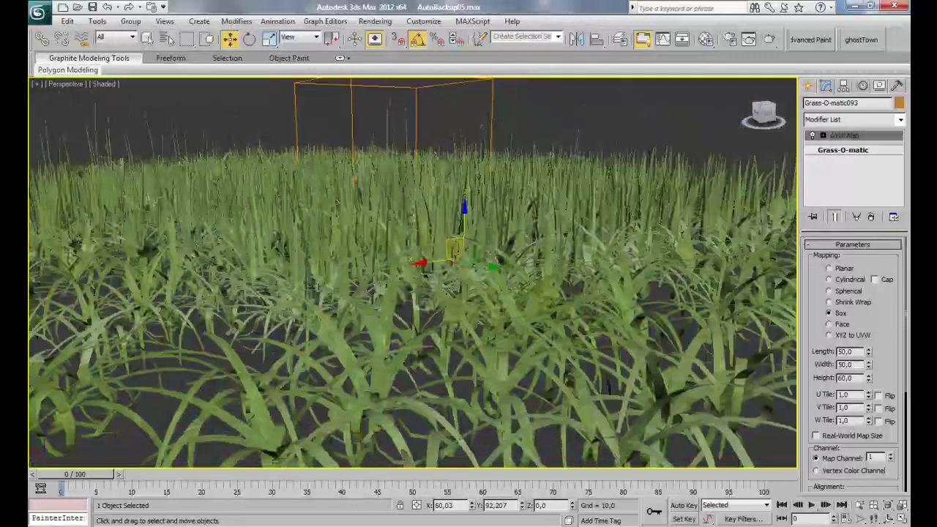
scroll(432, 248, down, 3)
click(523, 410)
alt+middle_drag(469, 322, 596, 329)
alt+middle_drag(512, 330, 538, 322)
scroll(413, 272, down, 3)
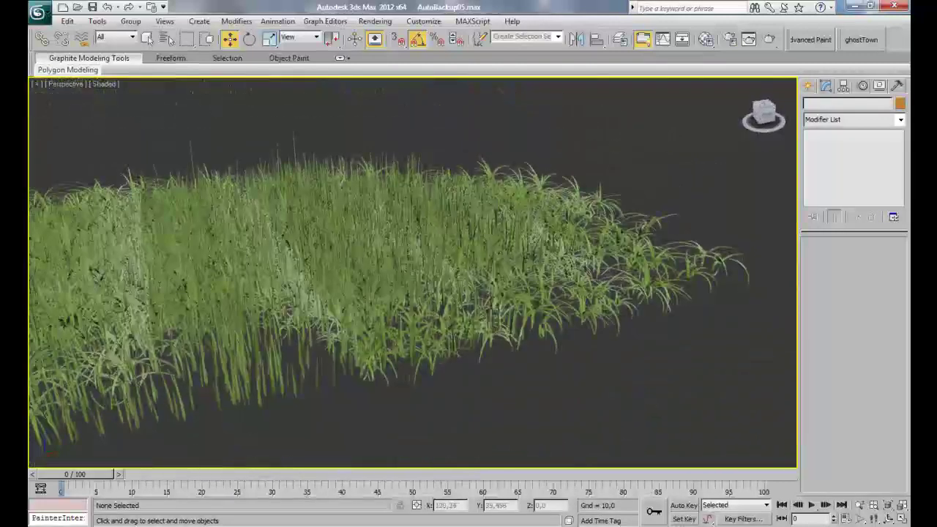
alt+middle_drag(468, 249, 472, 291)
scroll(468, 292, down, 3)
scroll(413, 270, down, 3)
scroll(414, 293, up, 15)
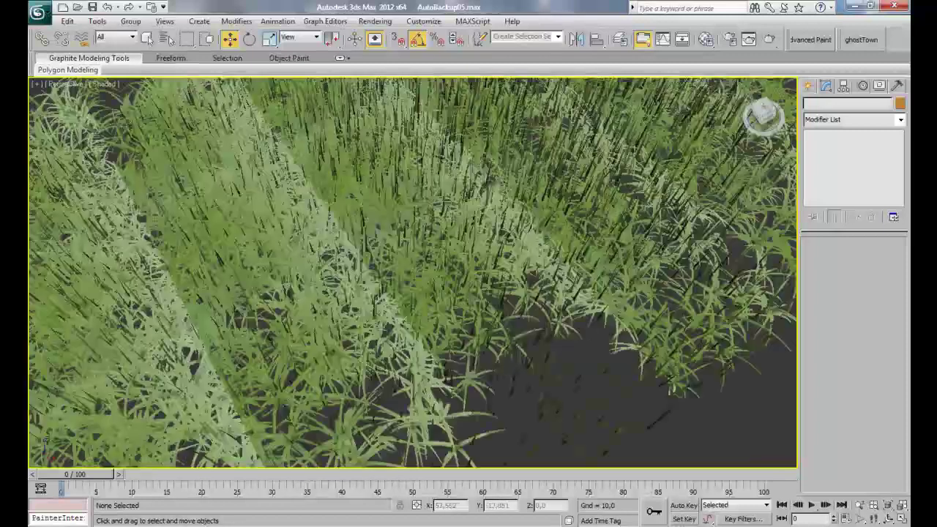
scroll(413, 271, down, 10)
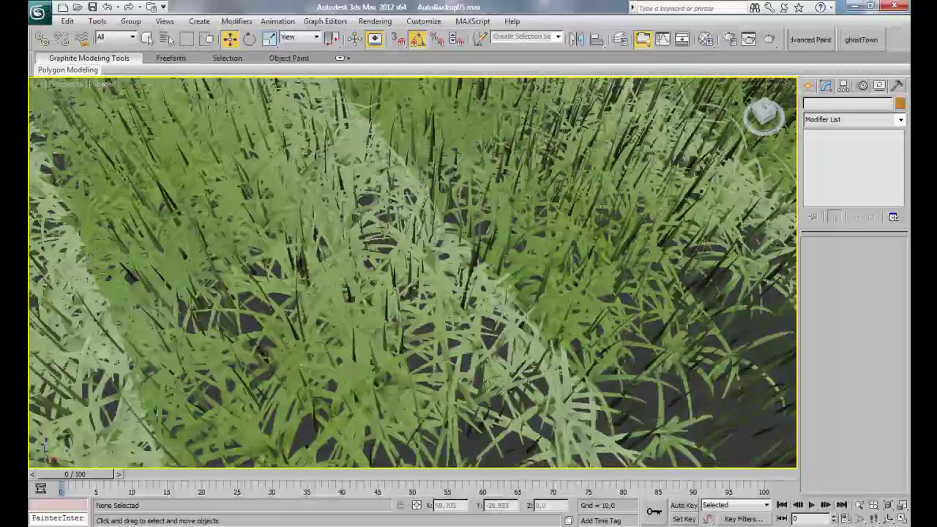
alt+middle_drag(454, 293, 359, 245)
scroll(414, 272, down, 4)
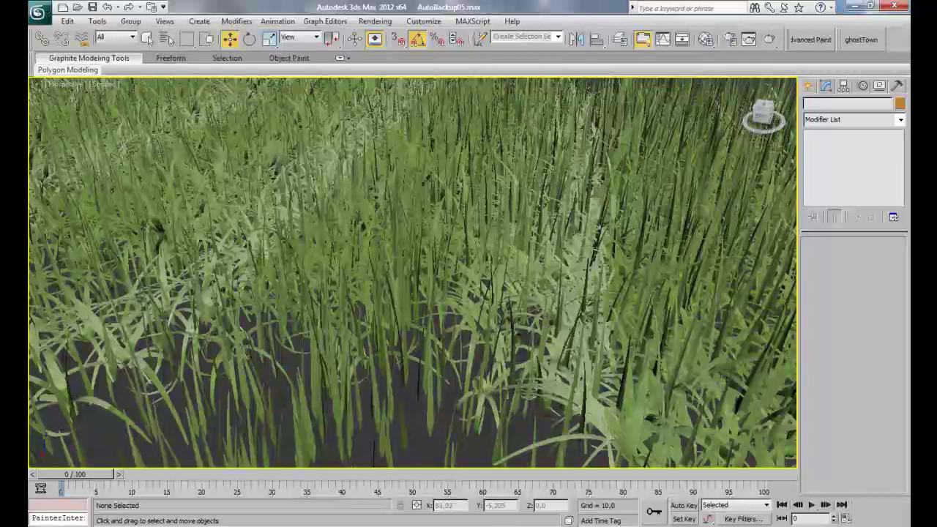
key(c)
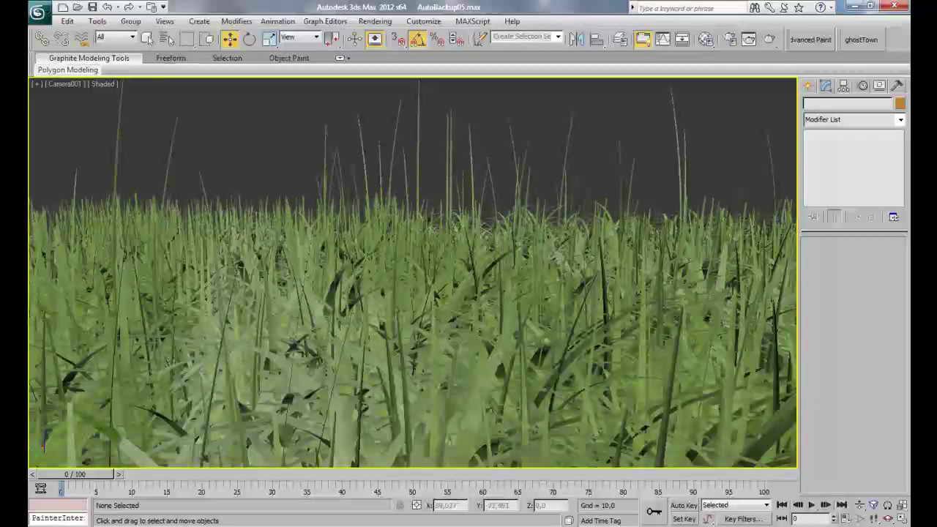
key(p)
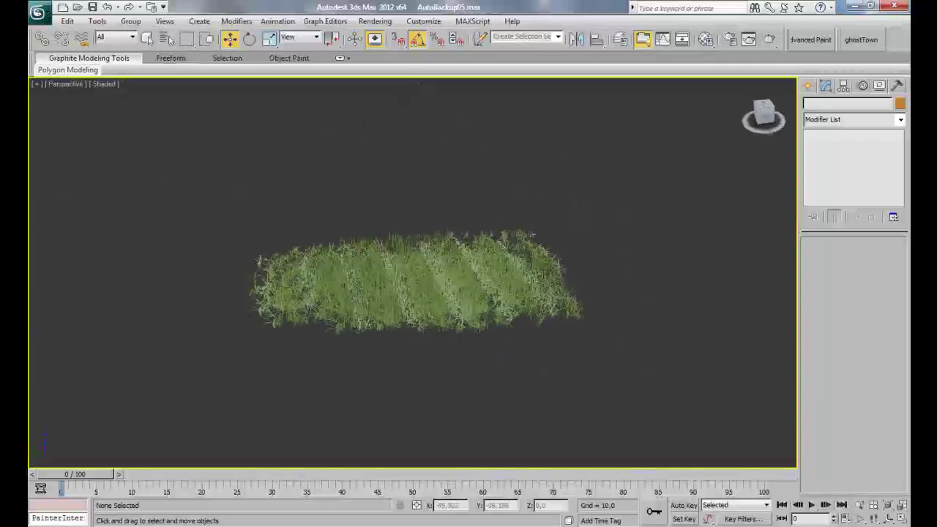
Step: Select a grass object in the middle of the patch, reopen the Material Editor and move the map preview off the grass
scroll(413, 272, up, 4)
click(415, 264)
scroll(415, 263, up, 2)
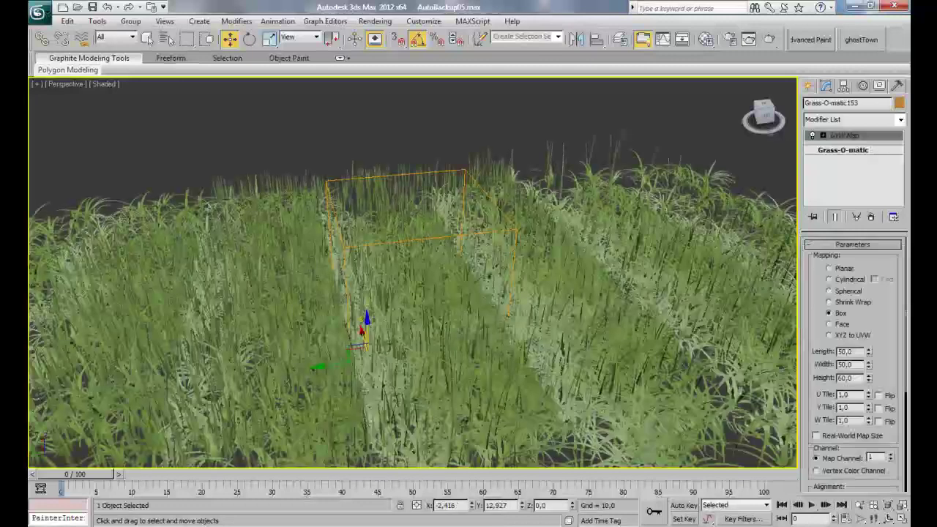
key(m)
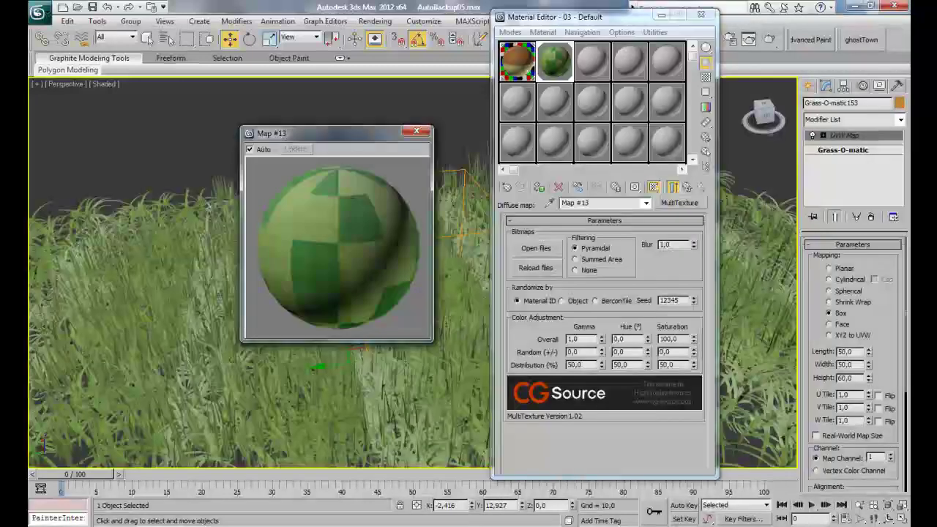
drag(322, 133, 789, 185)
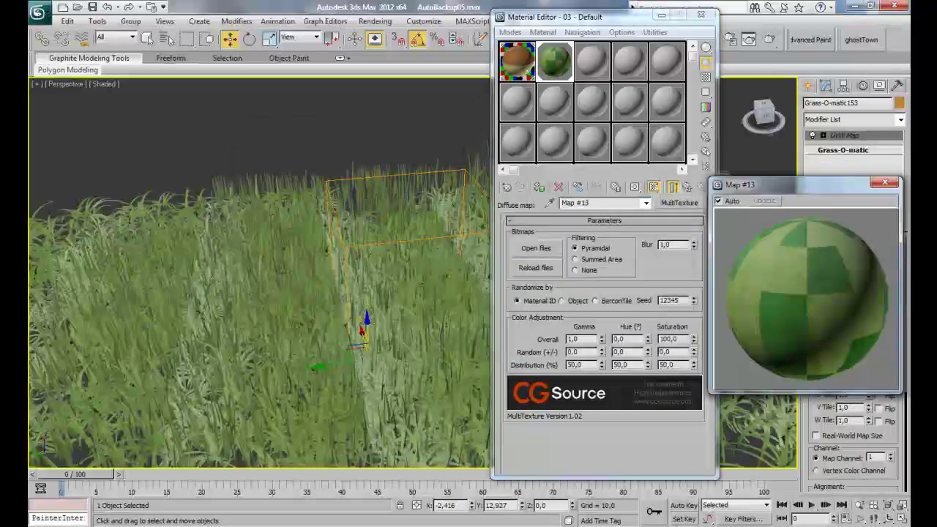
Step: Set the MultiTexture blur to 0.8 and its saturation to 90 overall, 22 random and 89% distribution
double_click(666, 244)
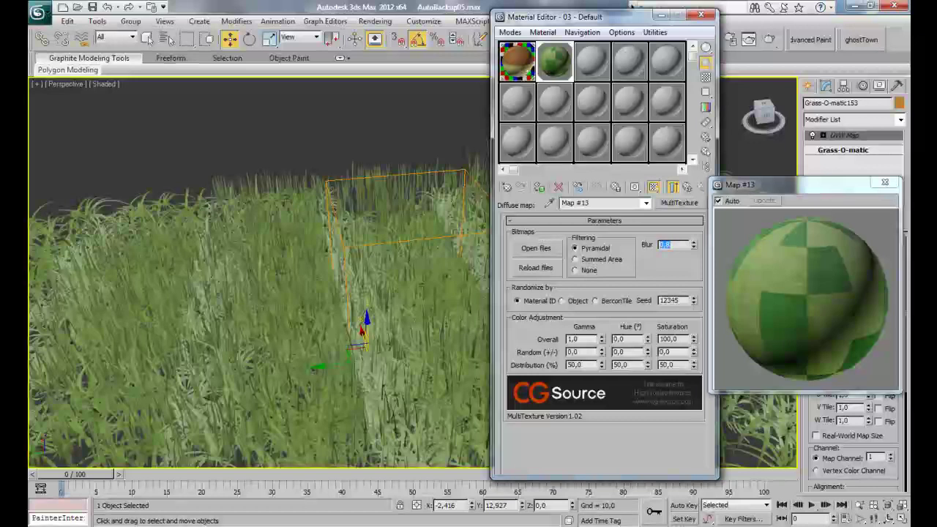
mouse_move(694, 352)
mouse_down()
mouse_move(694, 337)
mouse_move(693, 363)
mouse_move(693, 352)
mouse_up()
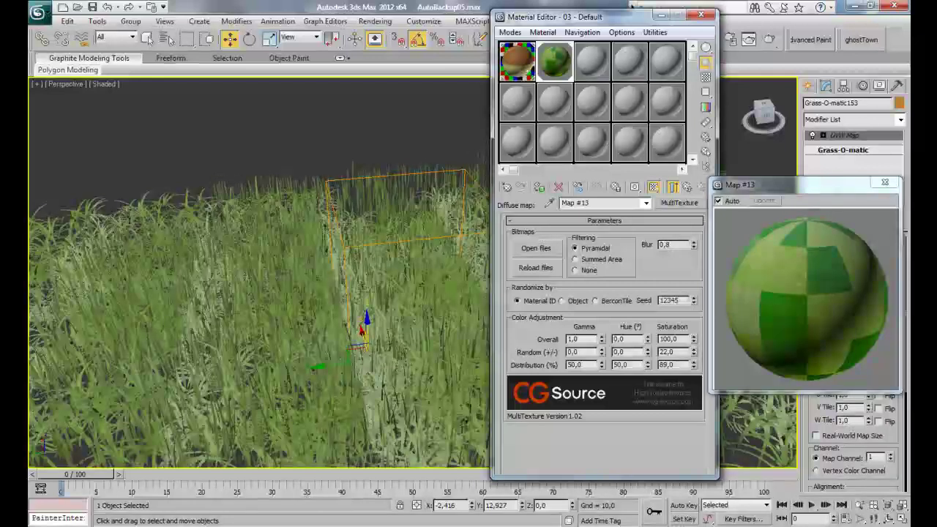
mouse_move(694, 339)
mouse_down()
mouse_move(693, 352)
mouse_move(694, 338)
mouse_up()
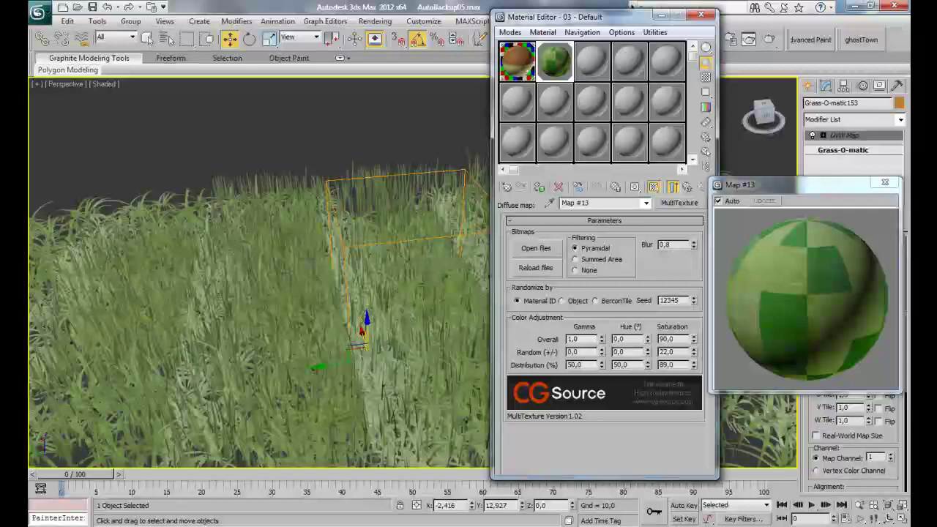
Step: Try an overall hue of 96 on the MultiTexture map and reset it to 0
middle_drag(366, 322, 273, 296)
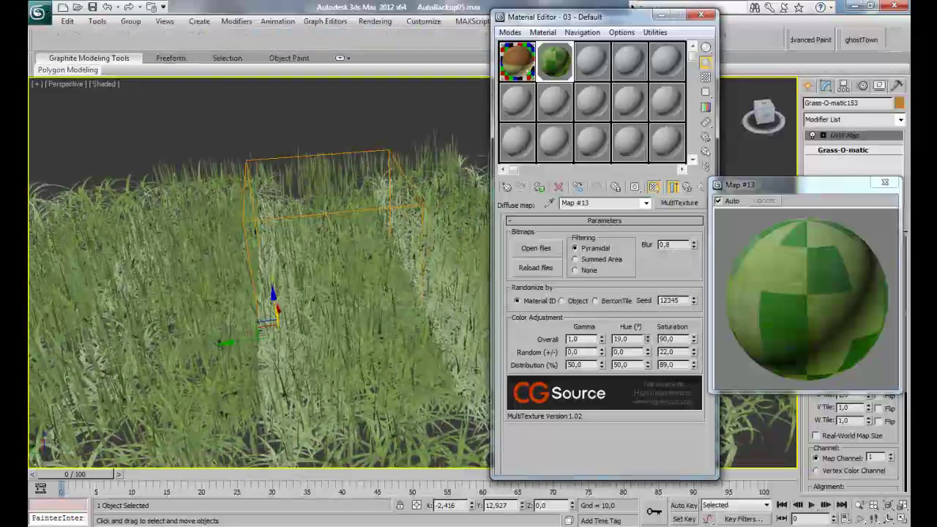
mouse_move(647, 339)
mouse_down()
mouse_move(647, 318)
mouse_move(647, 332)
mouse_up()
text(96)
key(Return)
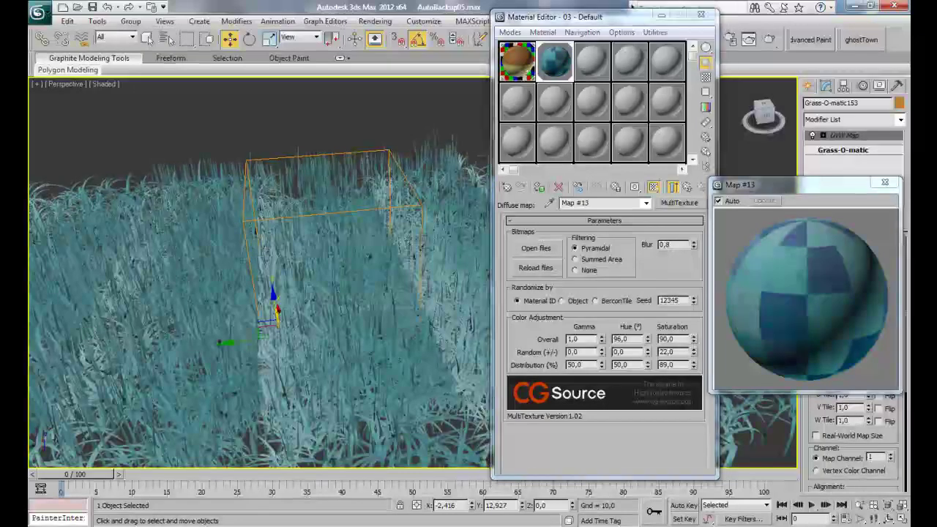
double_click(622, 339)
text(0)
key(Return)
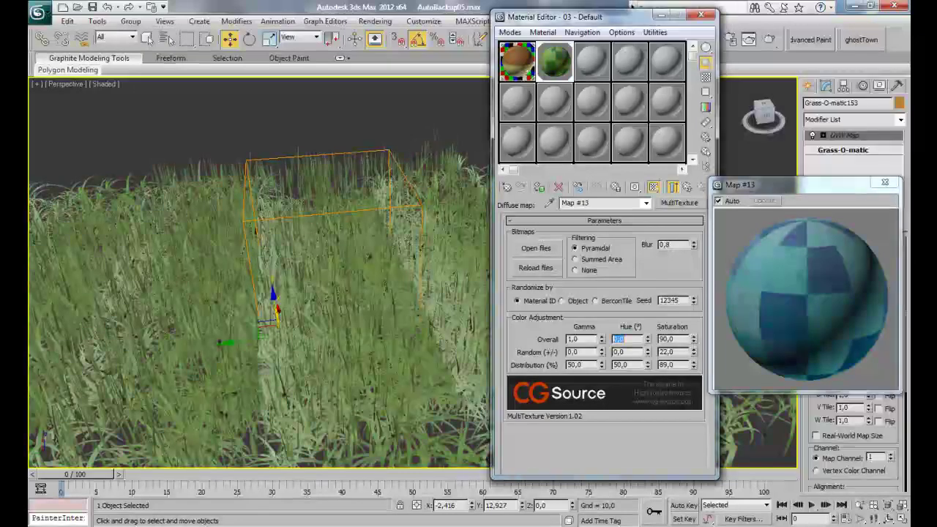
Step: Set the MultiTexture saturation to 40 random and 100 overall
click(694, 355)
mouse_move(694, 352)
mouse_down()
mouse_move(695, 320)
mouse_move(693, 361)
mouse_up()
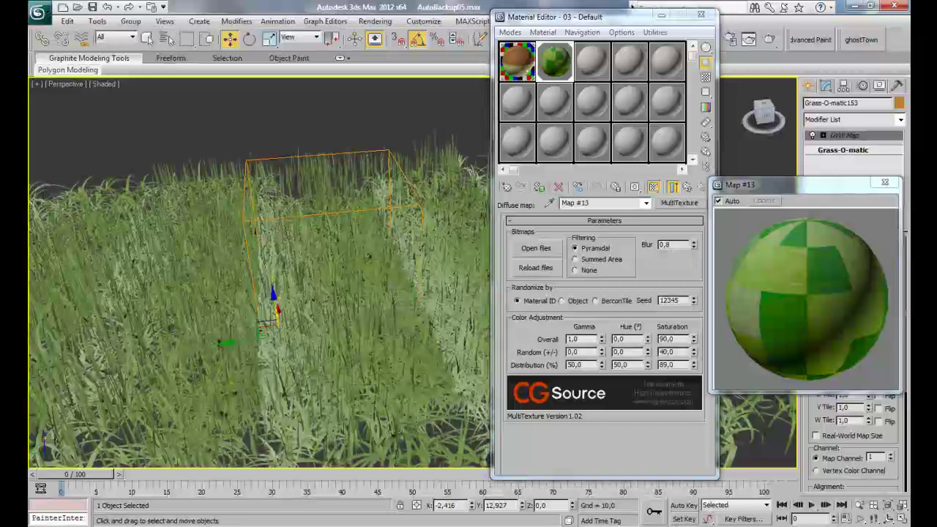
alt+middle_drag(293, 307, 272, 296)
double_click(667, 339)
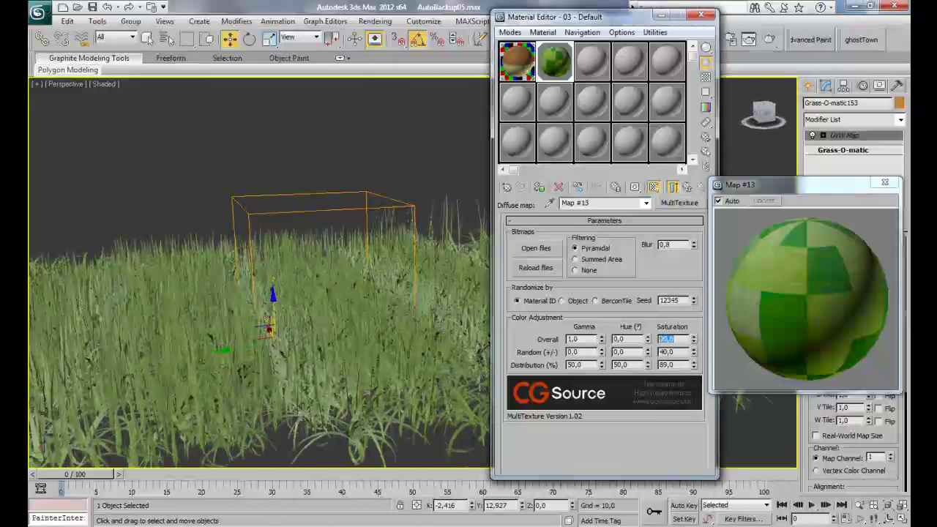
text(100)
key(Return)
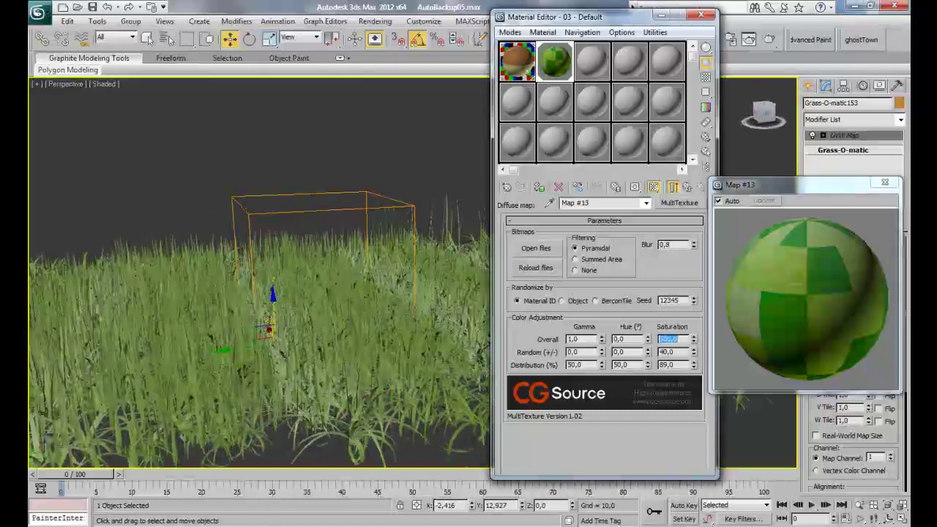
Step: Close the Material Editor and examine the recoloured grass patch from several Perspective angles
alt+middle_drag(315, 293, 277, 230)
click(701, 15)
scroll(413, 272, down, 3)
alt+middle_drag(381, 257, 520, 253)
alt+middle_drag(385, 286, 407, 317)
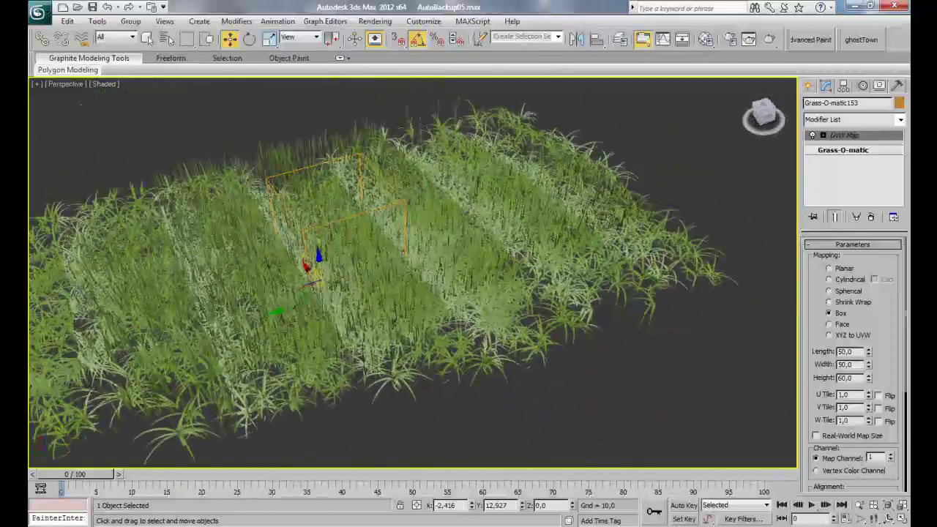
Step: Reopen the Material Editor, dismiss the map preview and return to the top level of the V-Ray two-sided material
click(706, 40)
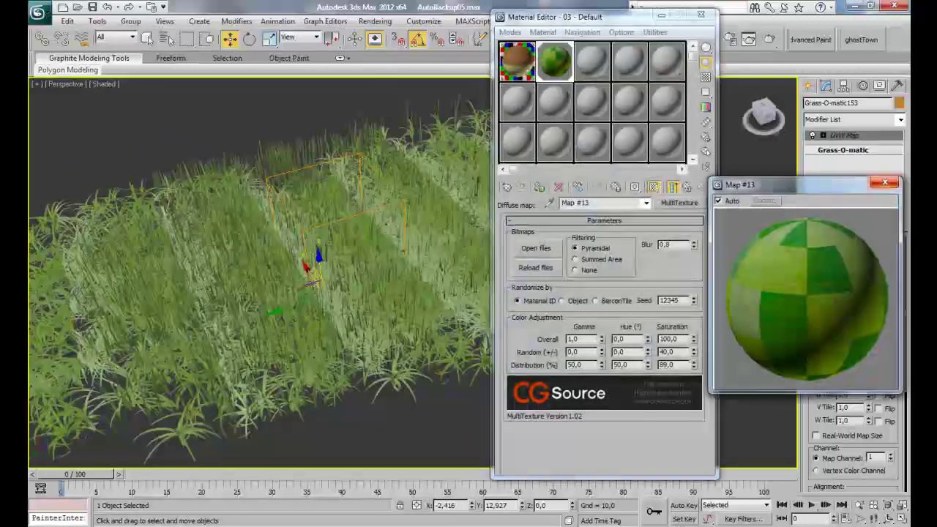
click(886, 182)
click(688, 187)
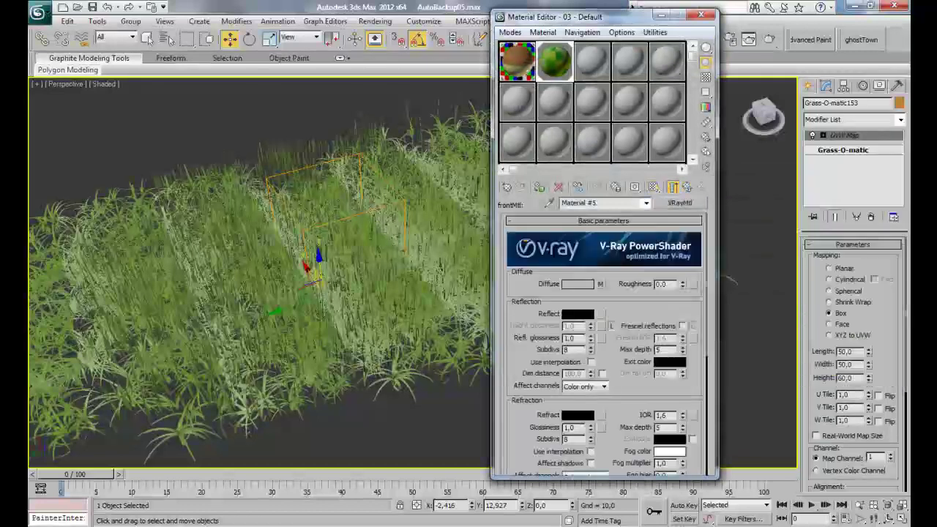
click(687, 188)
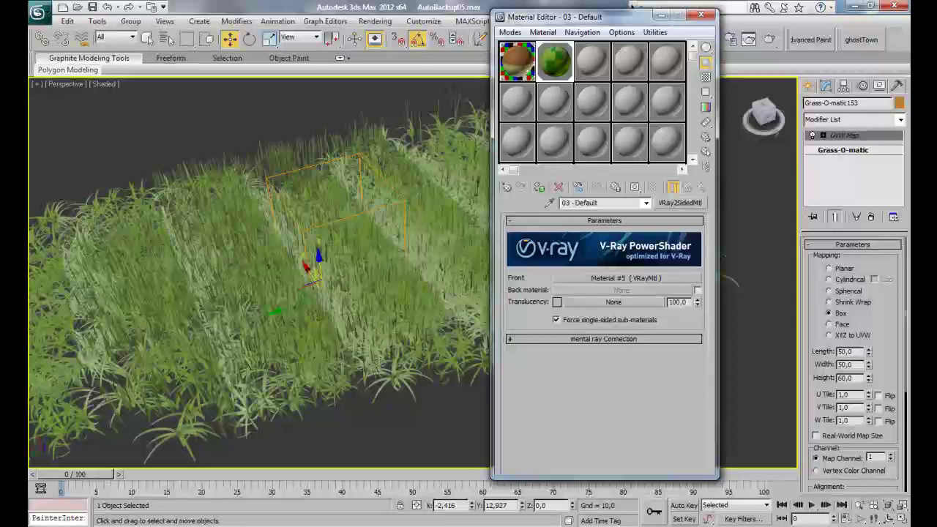
Step: Choose a Bitmap map for the translucency of the two-sided material
click(614, 302)
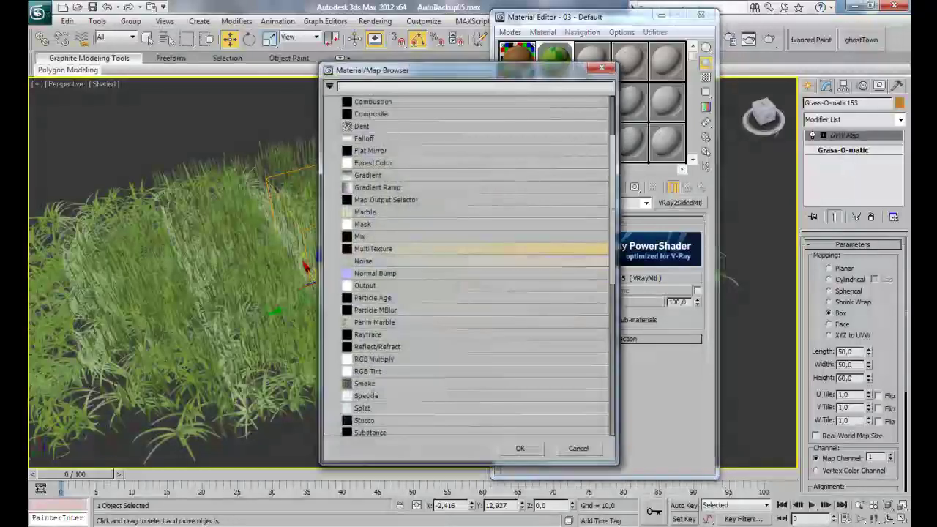
scroll(469, 236, up, 3)
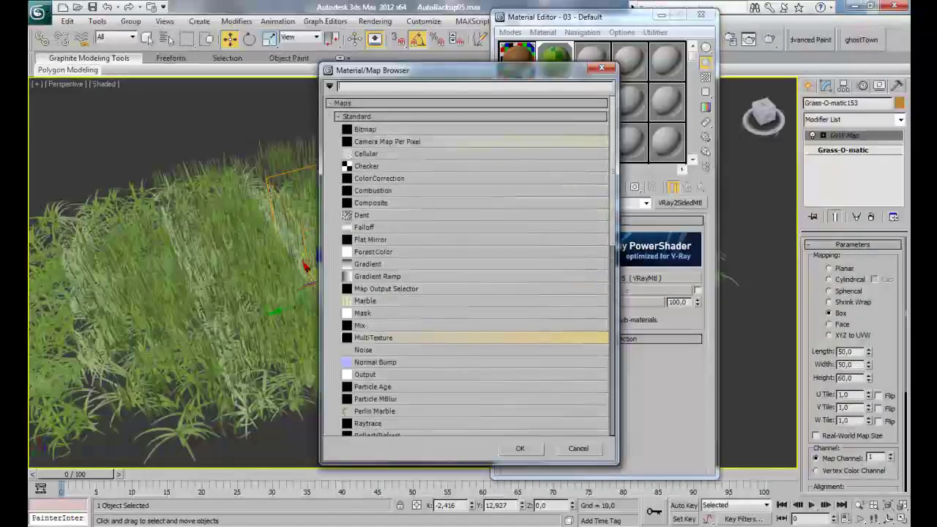
double_click(369, 130)
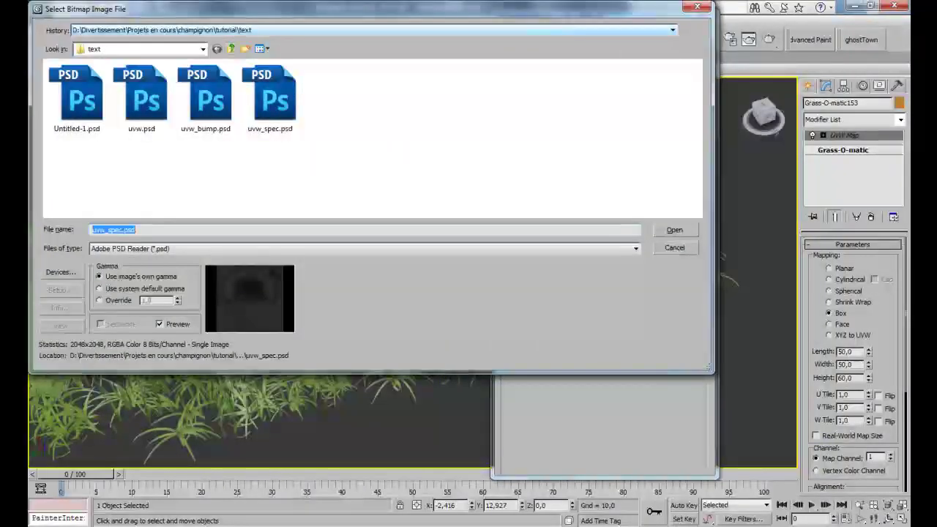
Step: Browse through the recent texture folders to mud, go up to its parent folder and open the Grass folder
click(375, 30)
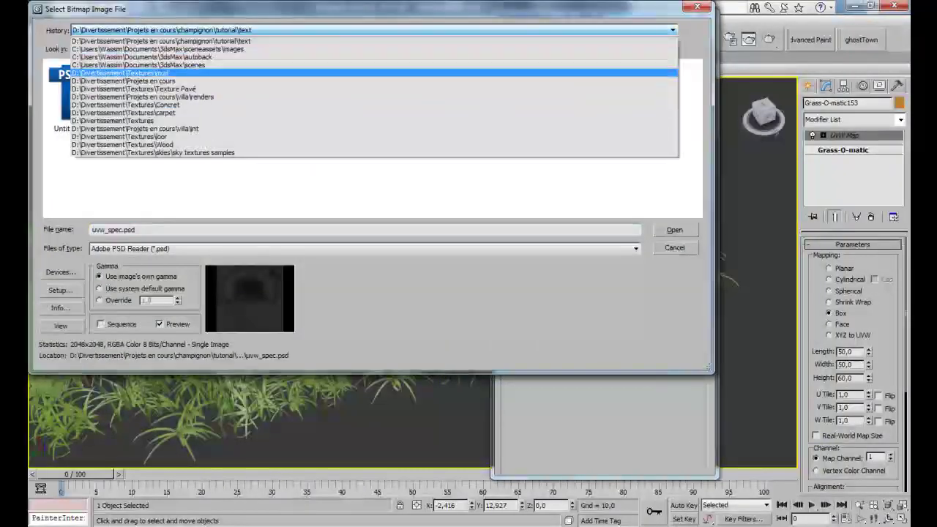
click(121, 73)
click(161, 30)
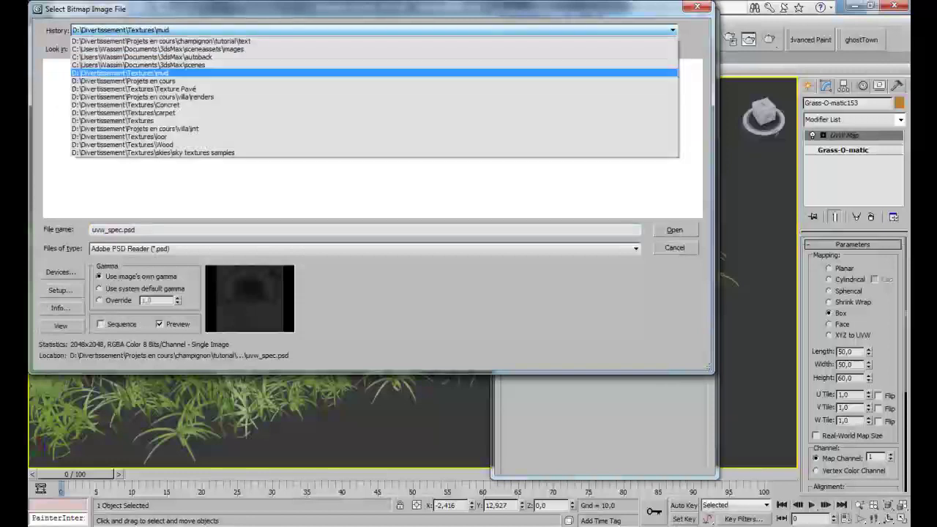
click(146, 74)
click(231, 49)
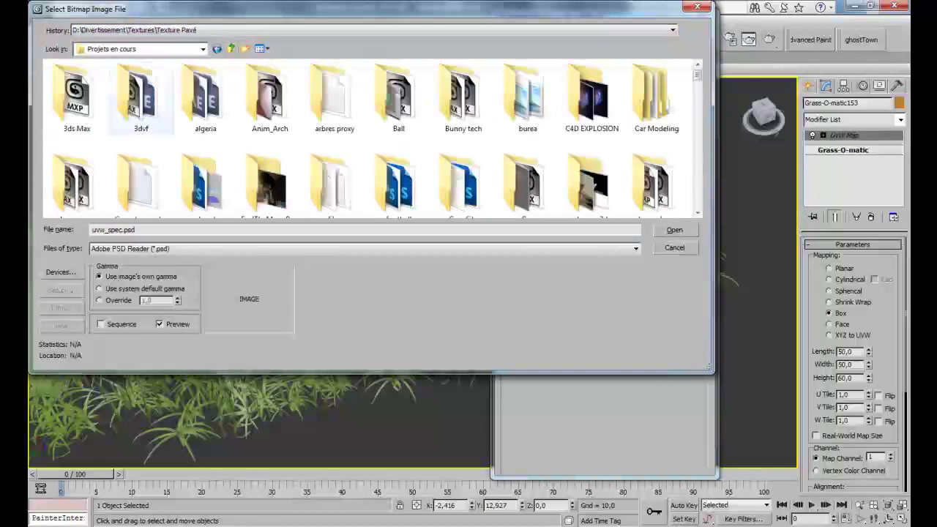
scroll(142, 99, up, 2)
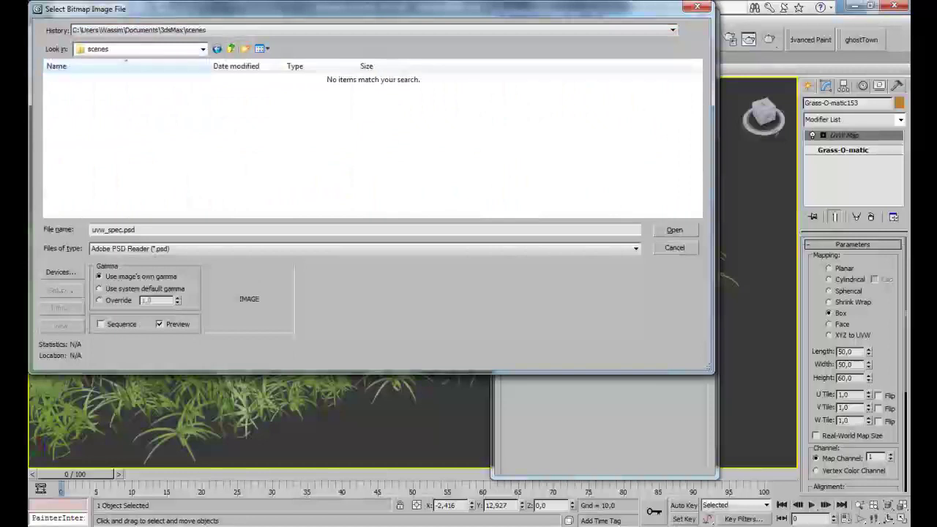
scroll(141, 99, down, 1)
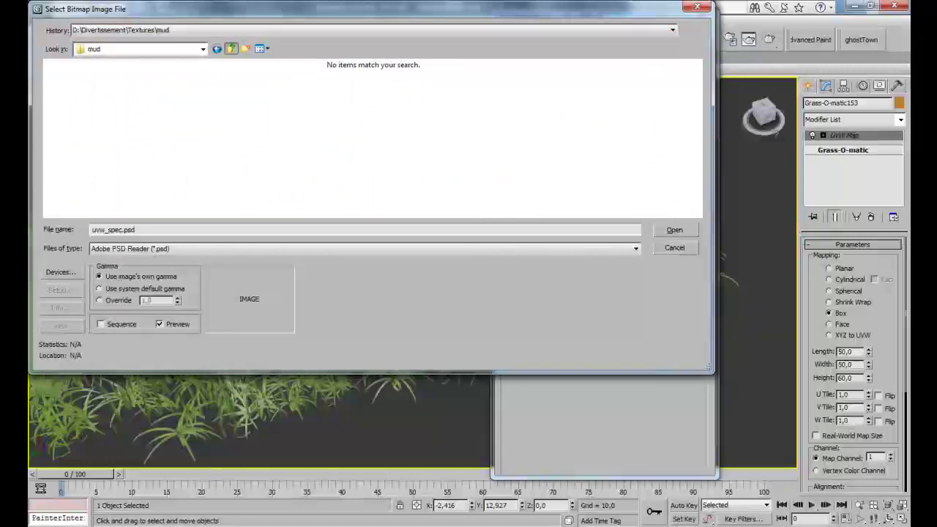
click(231, 49)
double_click(68, 161)
Step: Clear the file name, limit the file type to JPEG and reopen the Grass folder to refresh its file list
click(155, 249)
click(150, 260)
key(alt+Down)
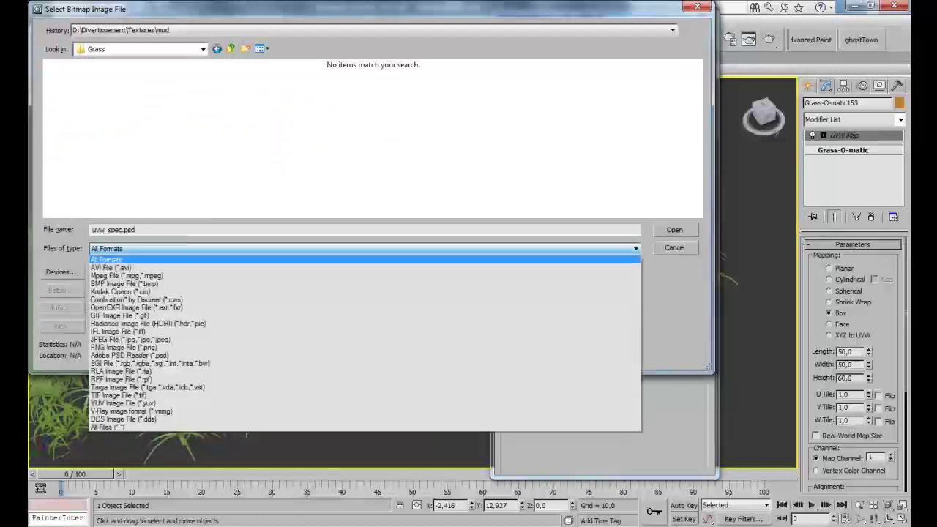
key(Escape)
double_click(114, 230)
key(BackSpace)
key(alt+Down)
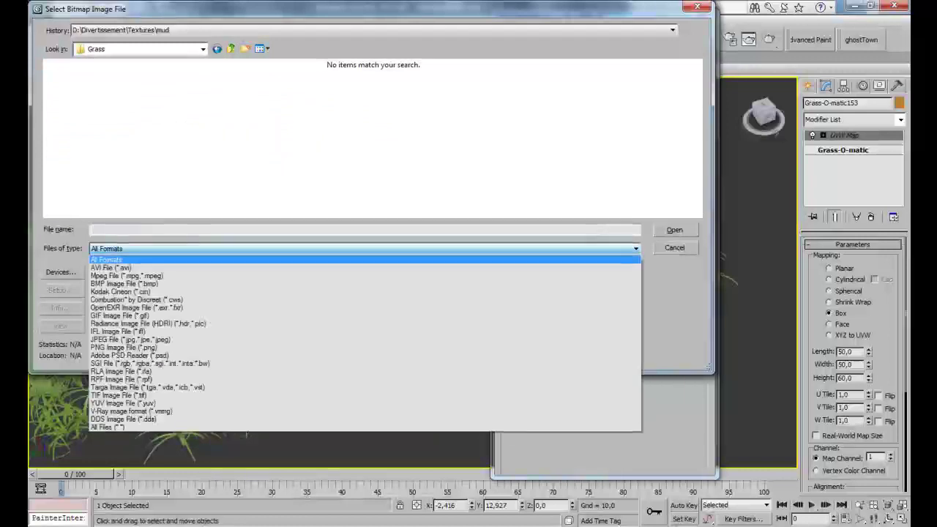
click(130, 340)
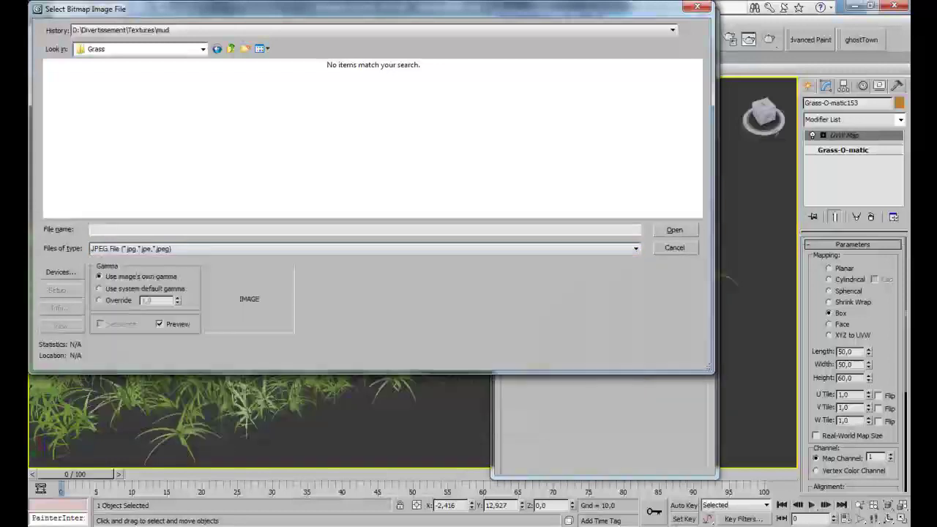
right_click(274, 132)
click(231, 49)
double_click(79, 161)
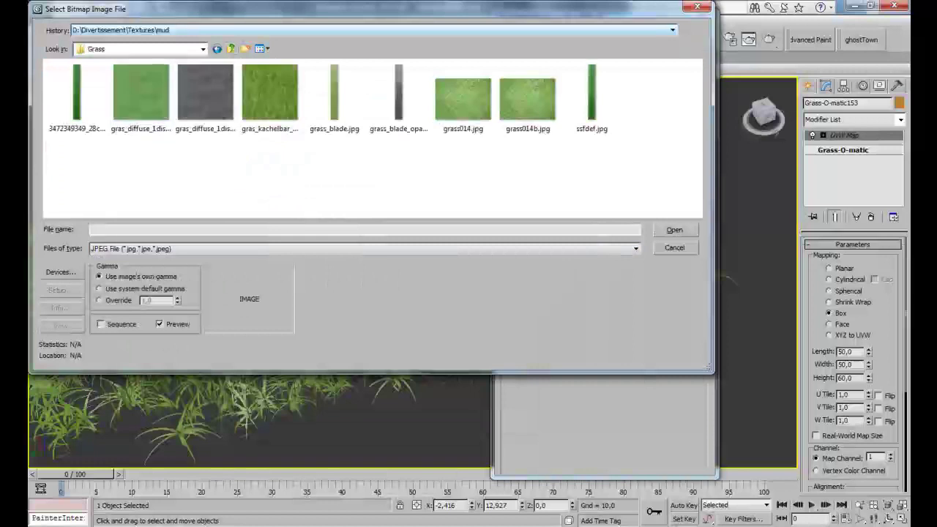
Step: Load grass_blade_opacity.jpg as the translucency map and turn on the checkered background for the grass material's sample
click(399, 99)
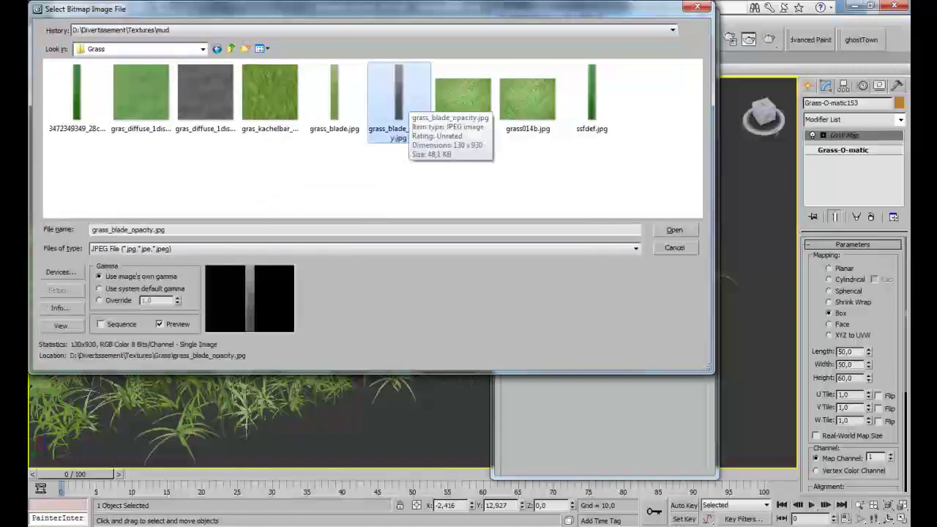
double_click(405, 101)
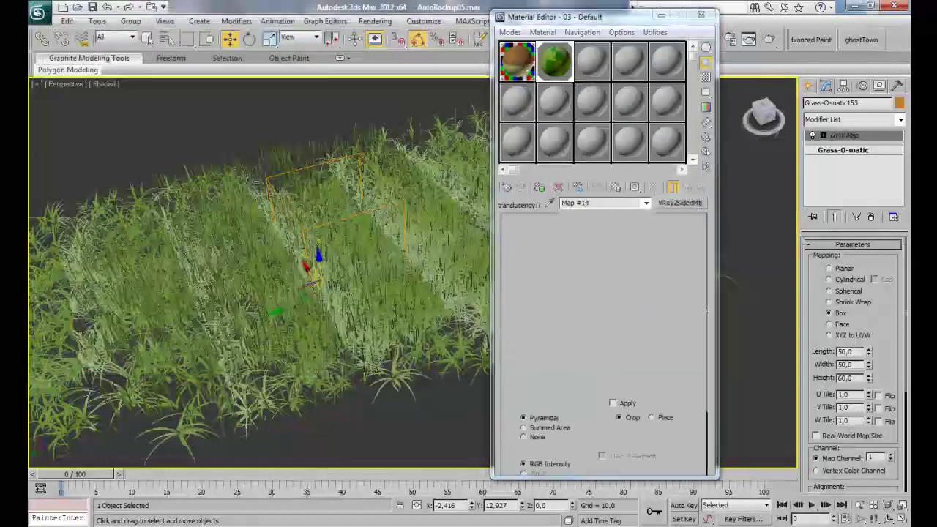
click(689, 187)
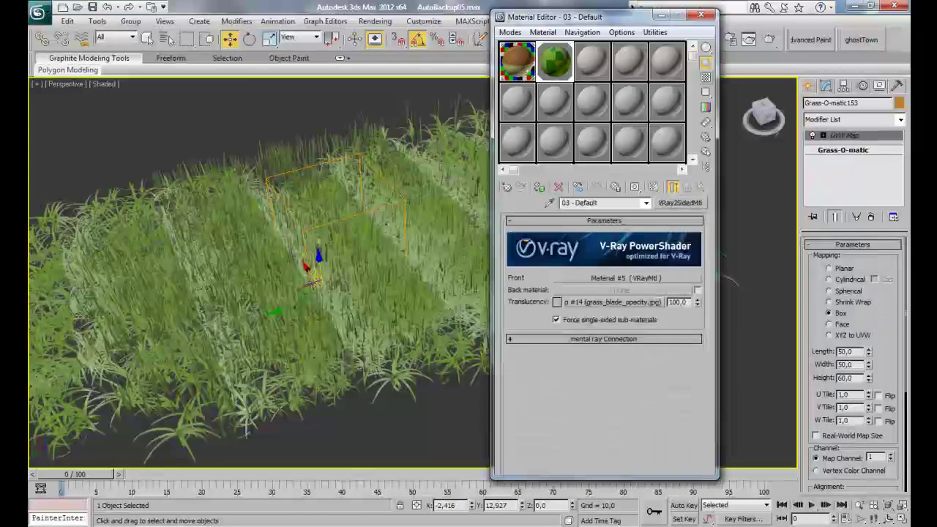
click(706, 78)
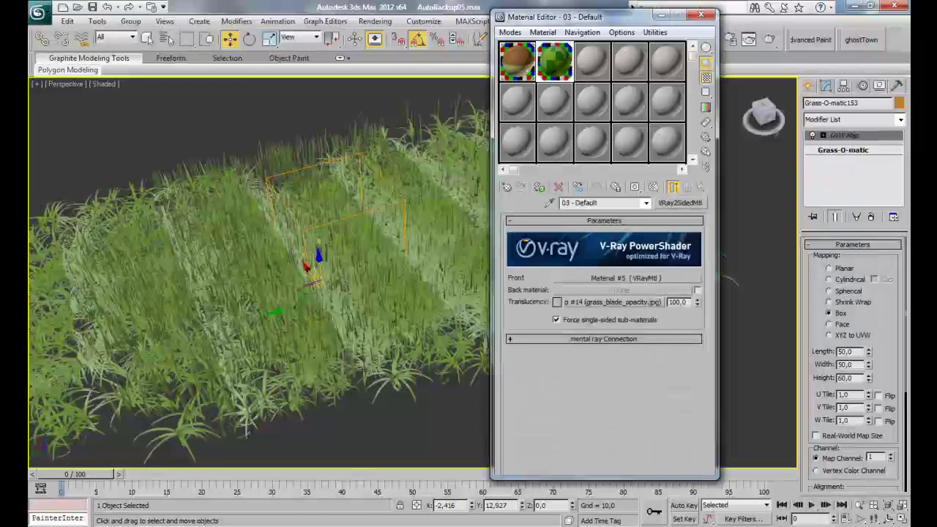
Step: Set the reflection color of the front VRayMtl (Material #5) to a light grey with value 233
click(626, 278)
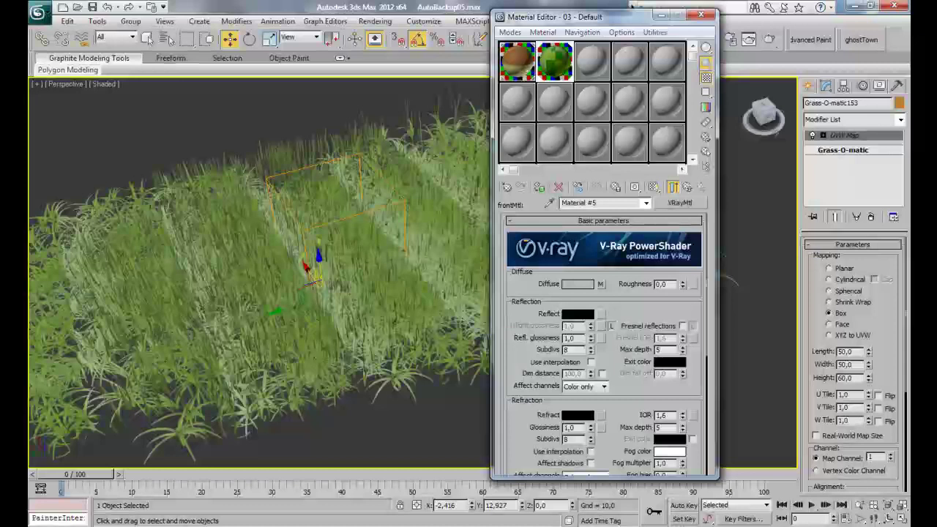
click(577, 313)
drag(388, 78, 387, 163)
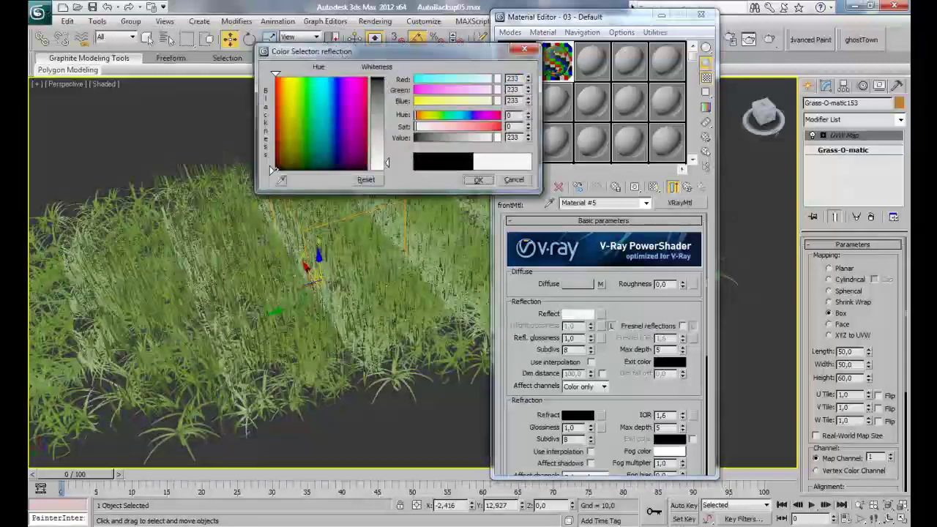
click(478, 179)
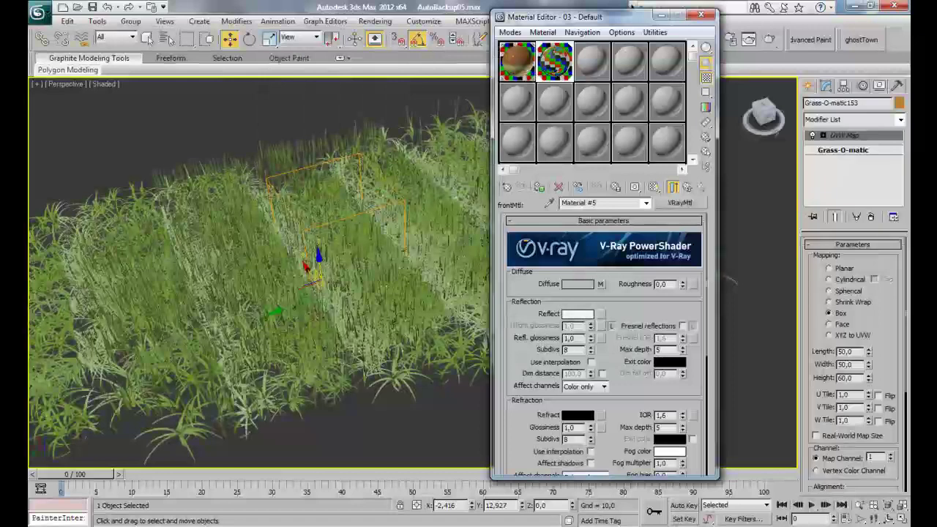
Step: Enable Fresnel reflections, set the reflection glossiness to 0.6 and check the result in an enlarged material preview
click(683, 326)
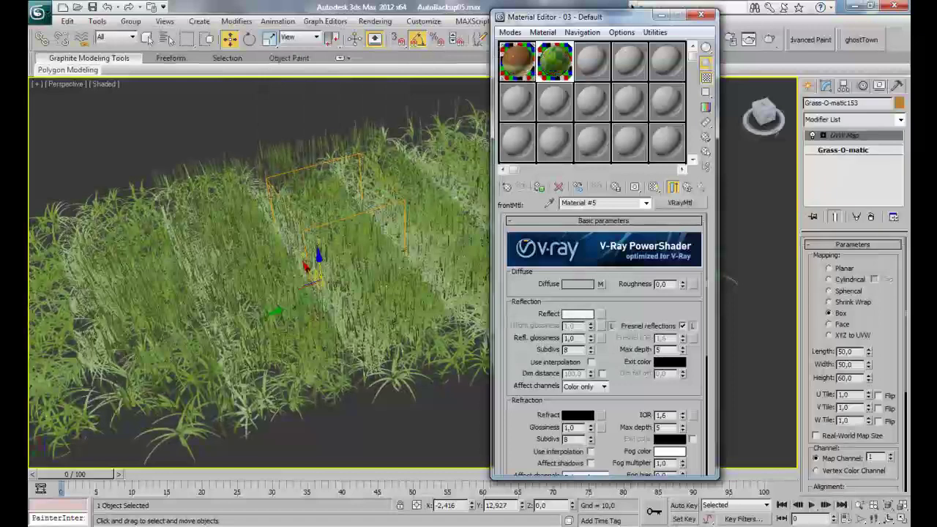
double_click(570, 338)
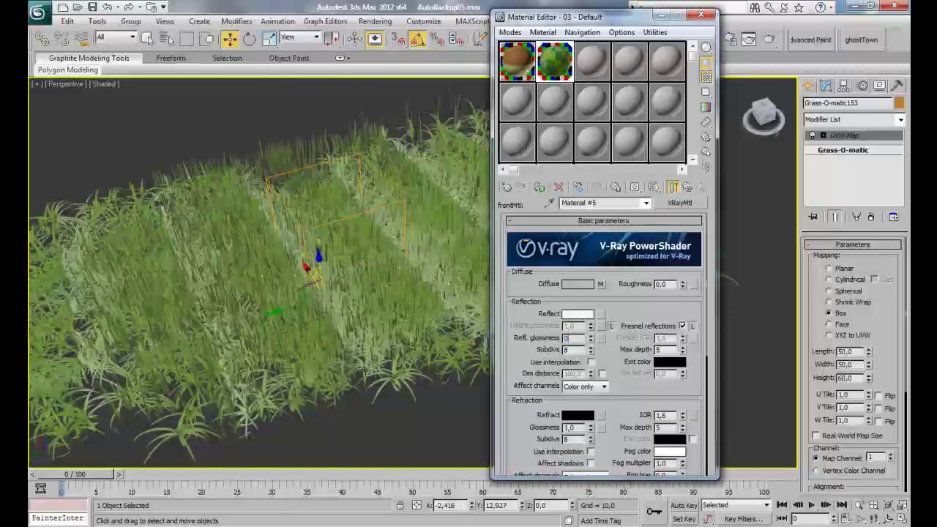
key(Return)
double_click(555, 61)
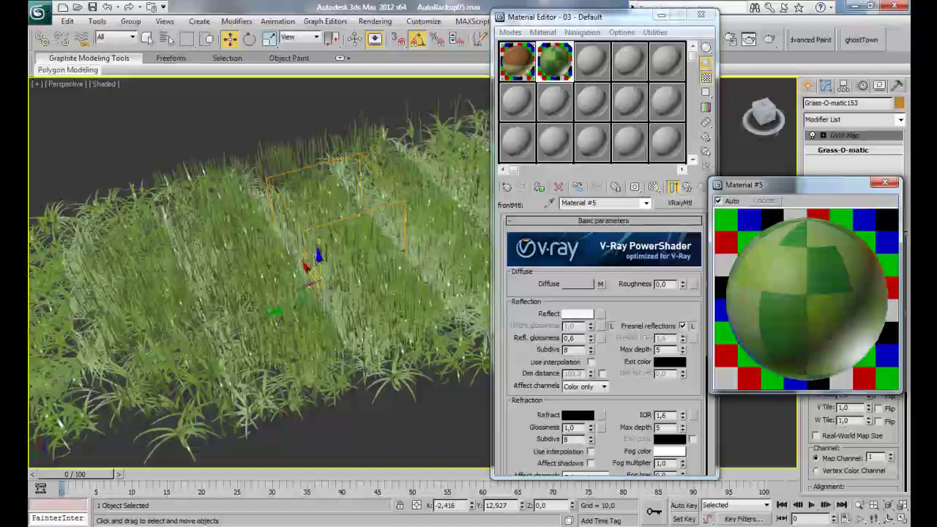
click(885, 181)
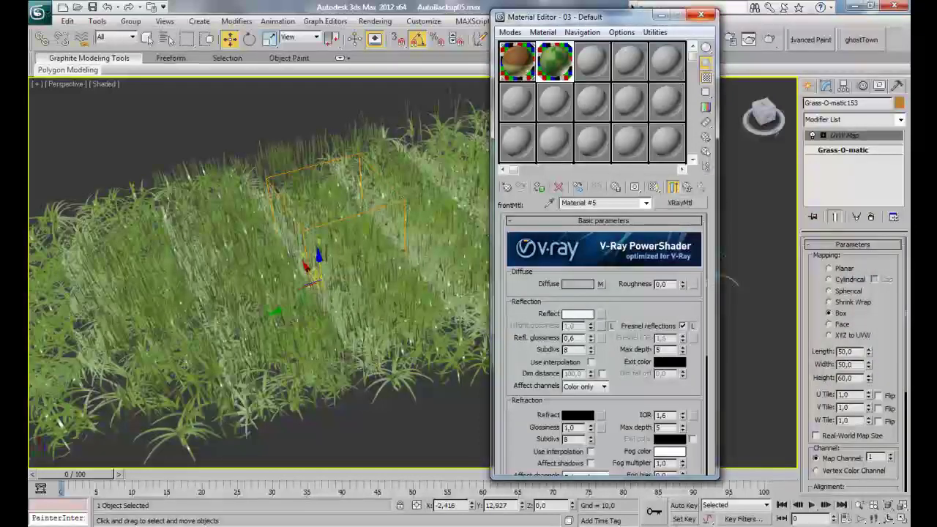
Step: Close the Material Editor, clear the selection and view the grass through Camera001
click(702, 14)
click(451, 91)
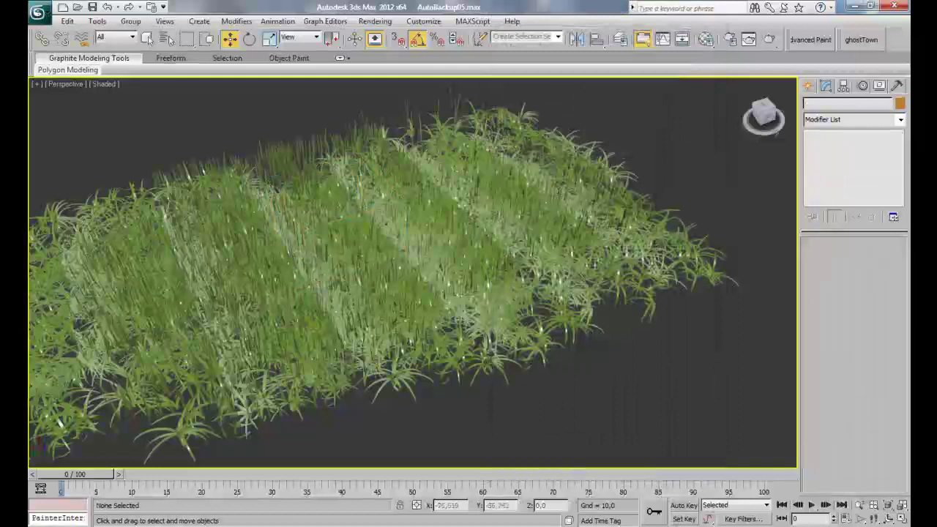
key(c)
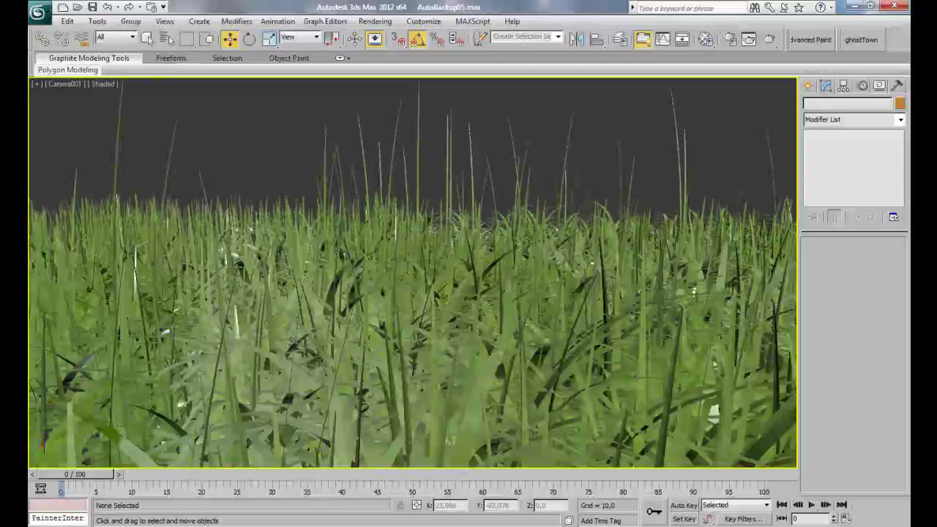
Step: In the Top view, unhide the ground plane Plane001 and select it
key(t)
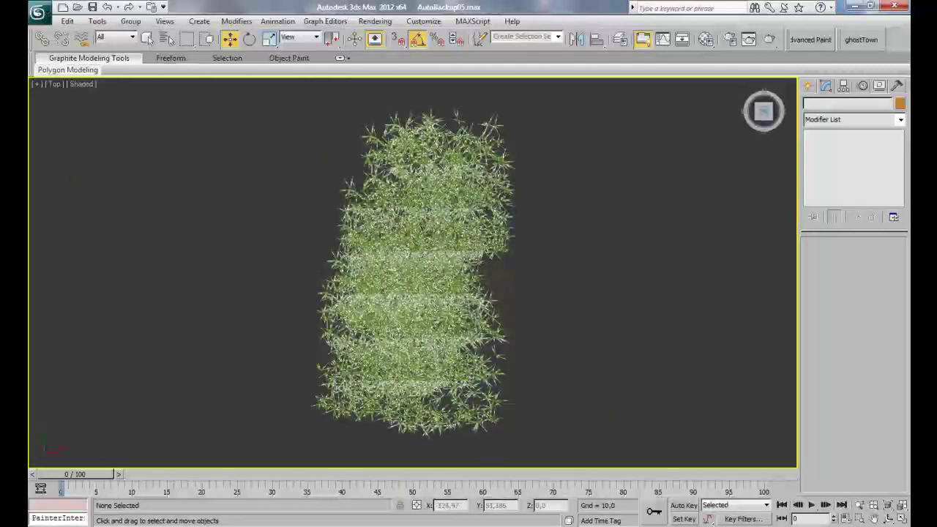
scroll(413, 273, up, 4)
scroll(413, 273, down, 4)
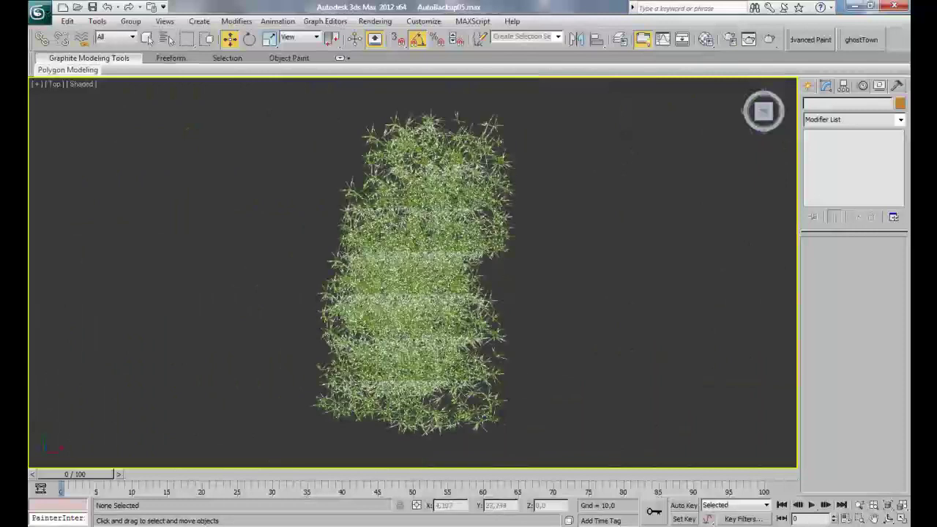
right_click(412, 240)
click(439, 183)
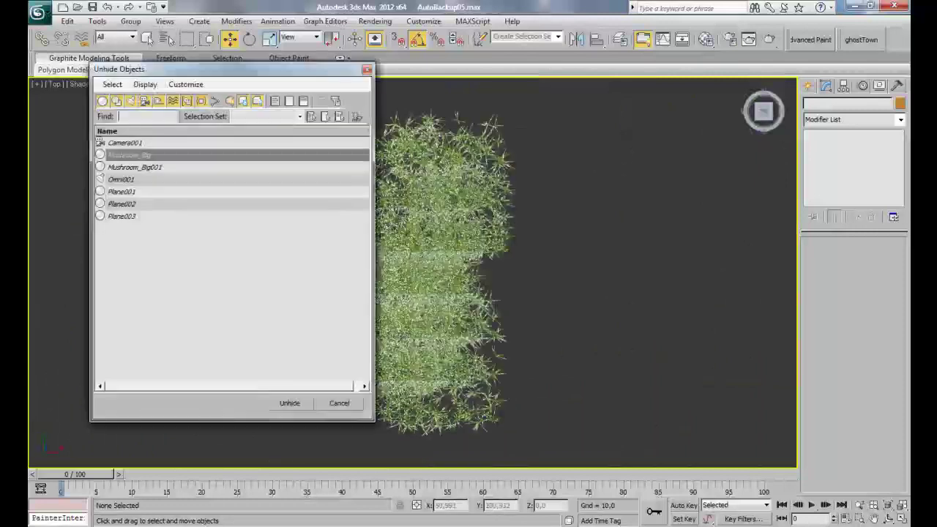
double_click(123, 192)
scroll(413, 273, down, 4)
scroll(469, 243, down, 5)
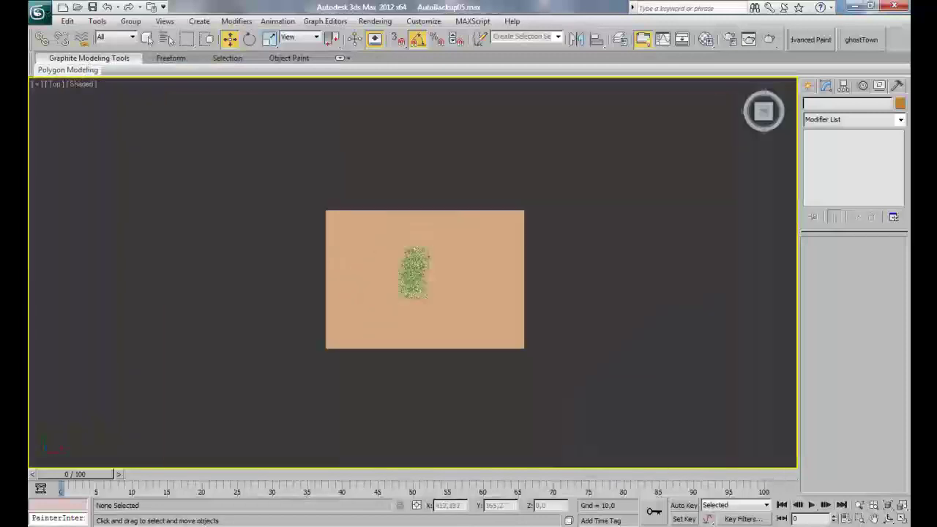
click(469, 243)
Step: Change the third material sample to a VRayMtl and set a MultiTexture map as its diffuse map
scroll(468, 241, up, 12)
scroll(413, 220, down, 5)
key(m)
click(592, 61)
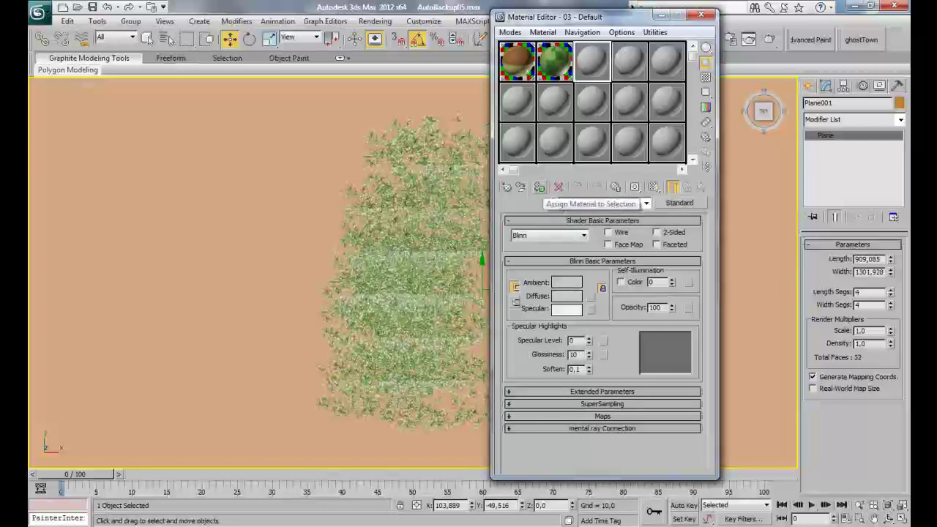
click(679, 203)
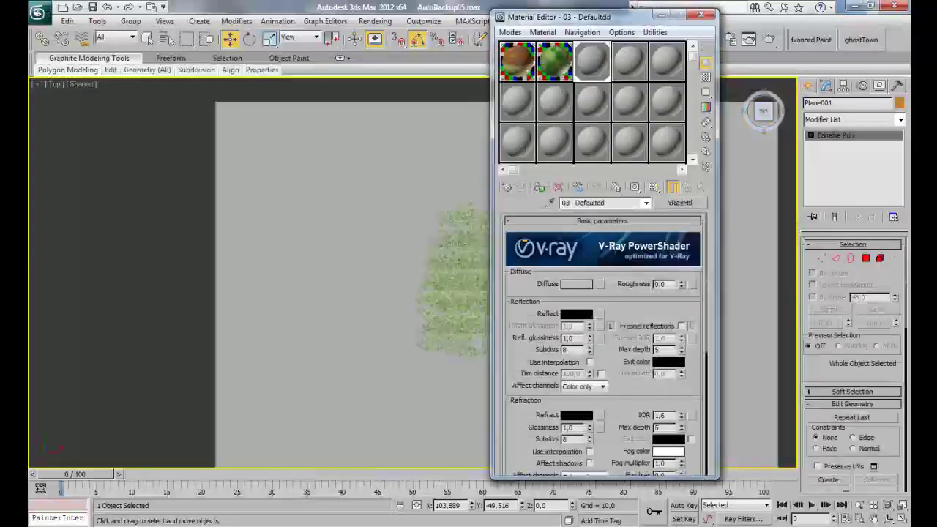
click(600, 284)
drag(612, 221, 613, 215)
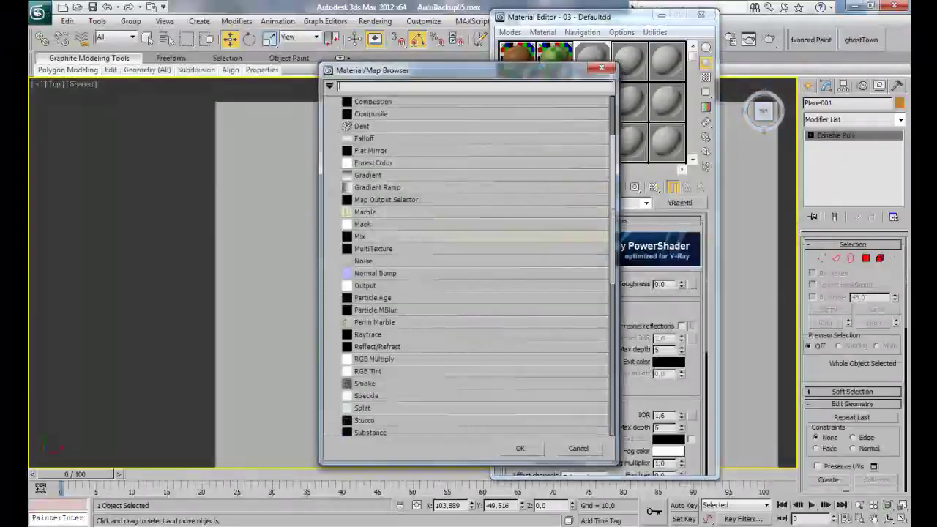
double_click(374, 249)
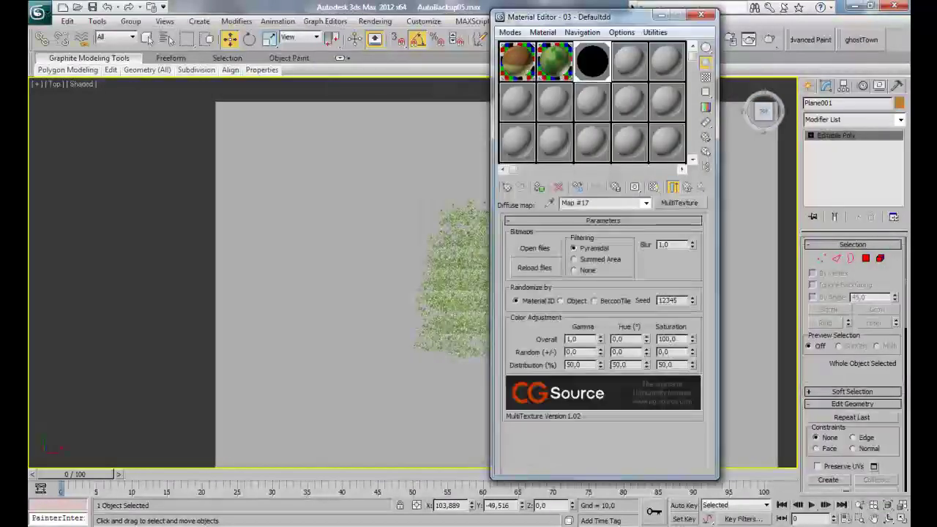
Step: Load gras_diffuse_1displacement.jpg, gras_kachelbar_2.jpg, grass014.jpg and grass014b.jpg into the MultiTexture map
click(535, 248)
click(328, 113)
ctrl+click(522, 114)
ctrl+click(715, 117)
ctrl+click(780, 117)
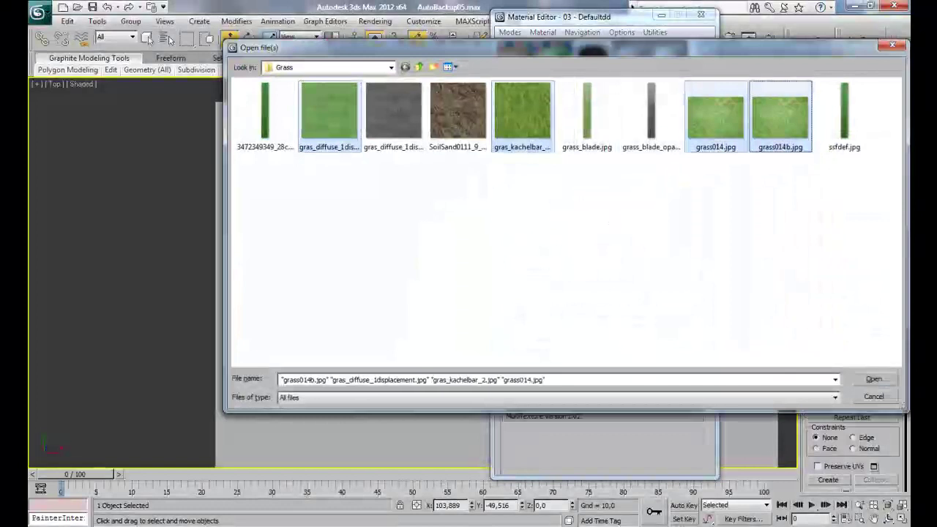
click(874, 379)
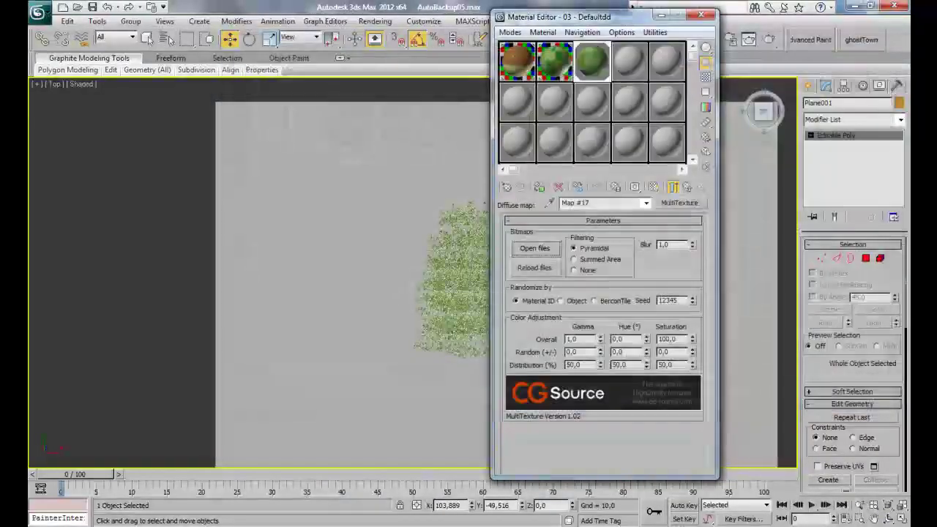
Step: Assign the grass ground material to Plane001 and display its texture in the viewport
click(540, 187)
click(654, 187)
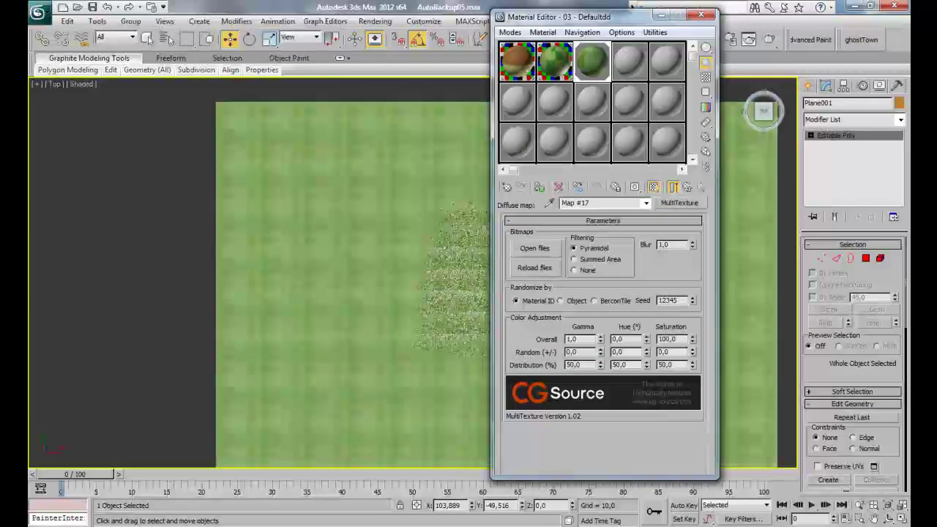
scroll(413, 273, up, 6)
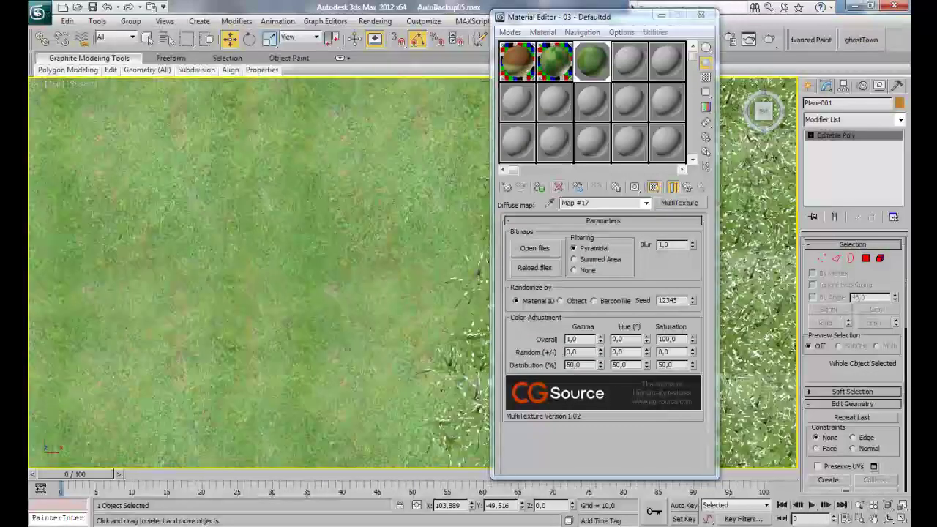
Step: Add a UVW Map modifier to the ground plane
click(900, 119)
click(900, 120)
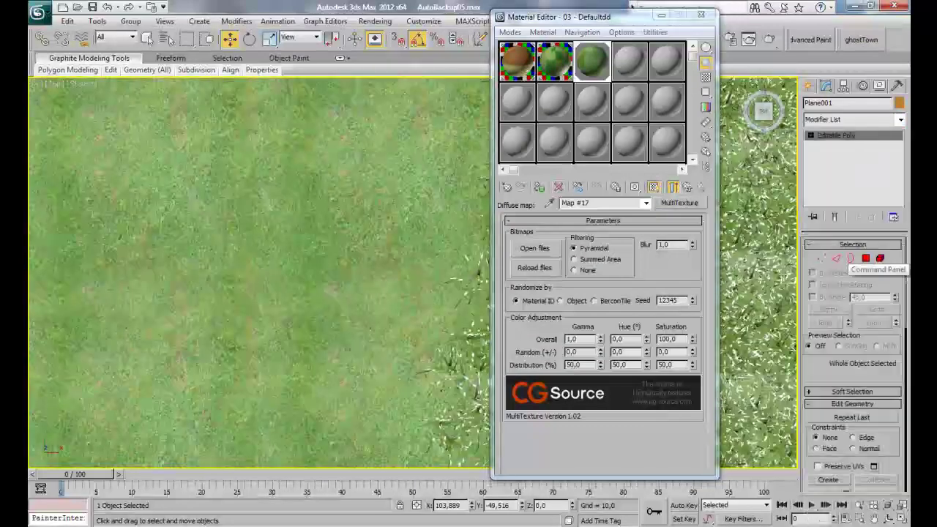
click(900, 120)
drag(901, 183, 901, 417)
click(829, 417)
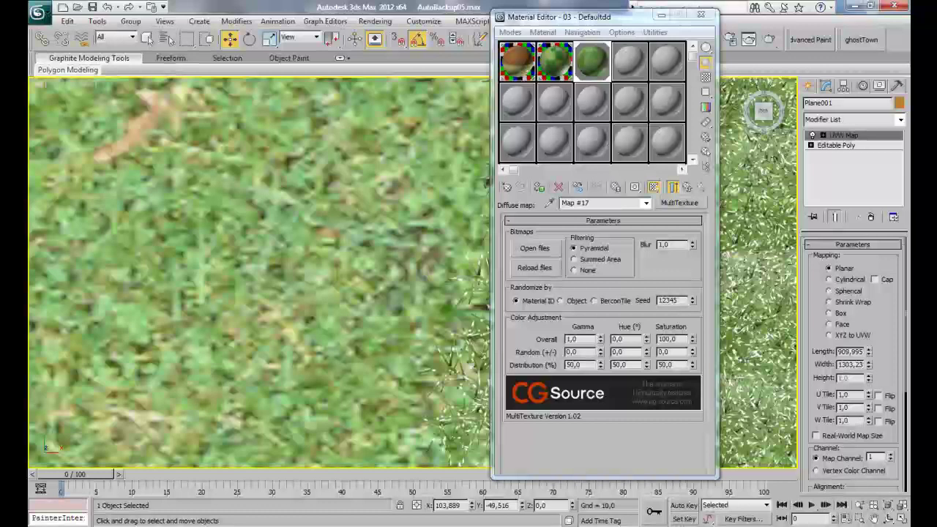
Step: Scale the ground plane's planar mapping to a length of about 538 and a width of about 677
scroll(412, 272, down, 7)
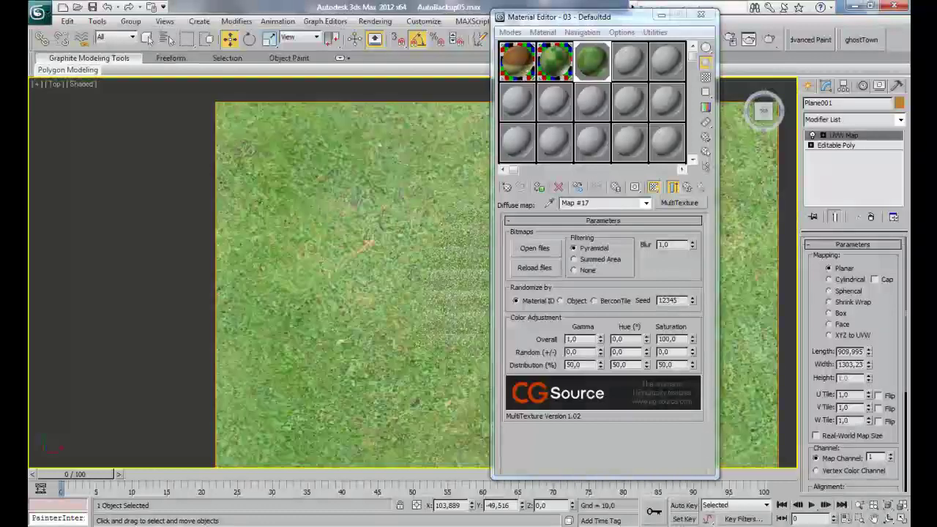
drag(869, 353, 869, 414)
drag(869, 364, 869, 392)
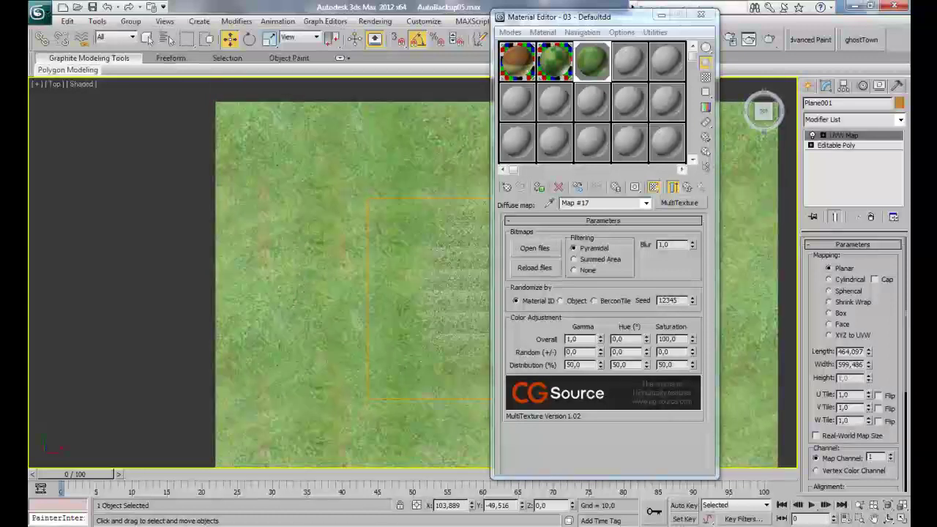
click(602, 17)
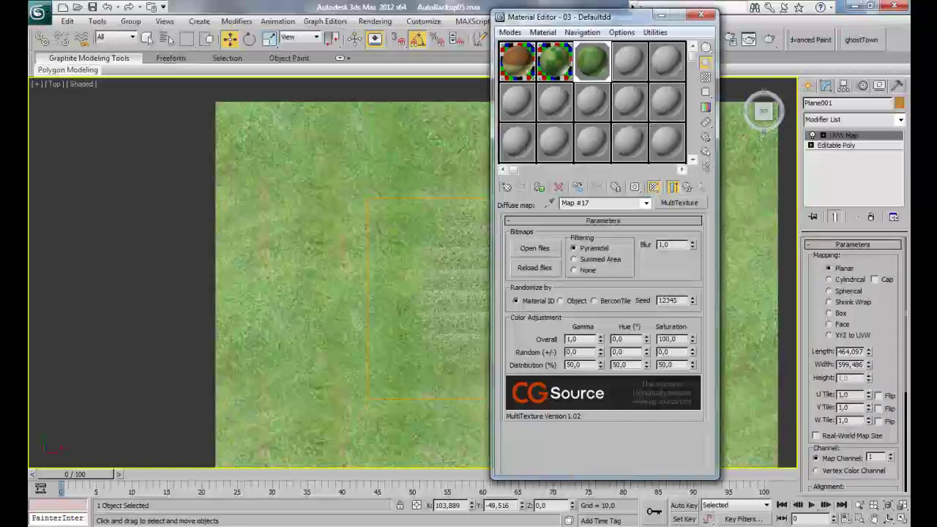
drag(869, 365, 869, 346)
Step: Move the UVW Map gizmo to the lower-left corner of the ground plane, at about X -382, Y -216
click(844, 136)
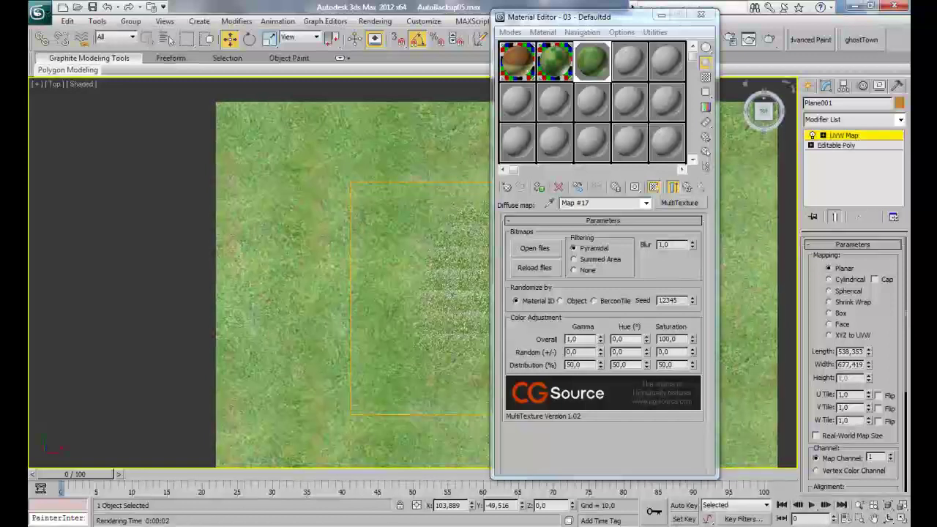
middle_drag(761, 220, 736, 222)
scroll(326, 285, down, 3)
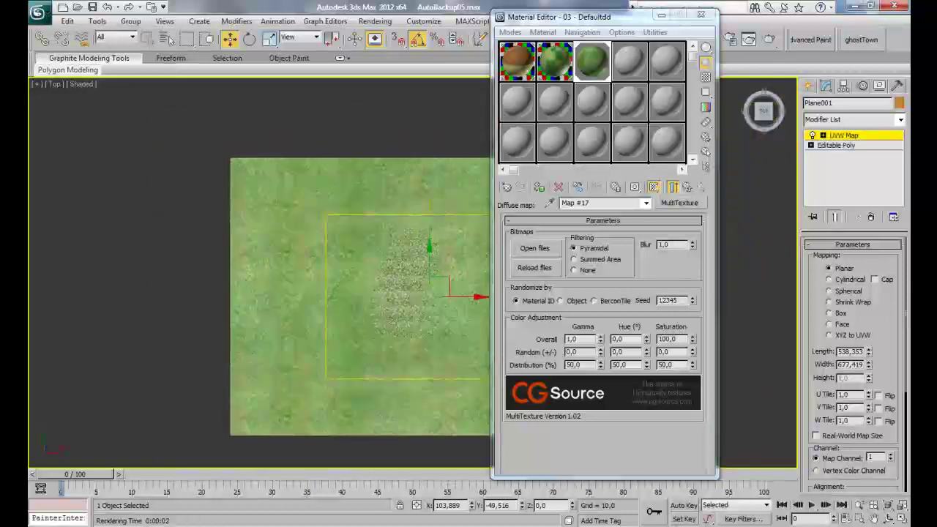
drag(438, 288, 292, 338)
Step: Set the MultiTexture filtering to Summed Area, blur to 0.93, overall saturation to 119 and random saturation to 39
click(575, 259)
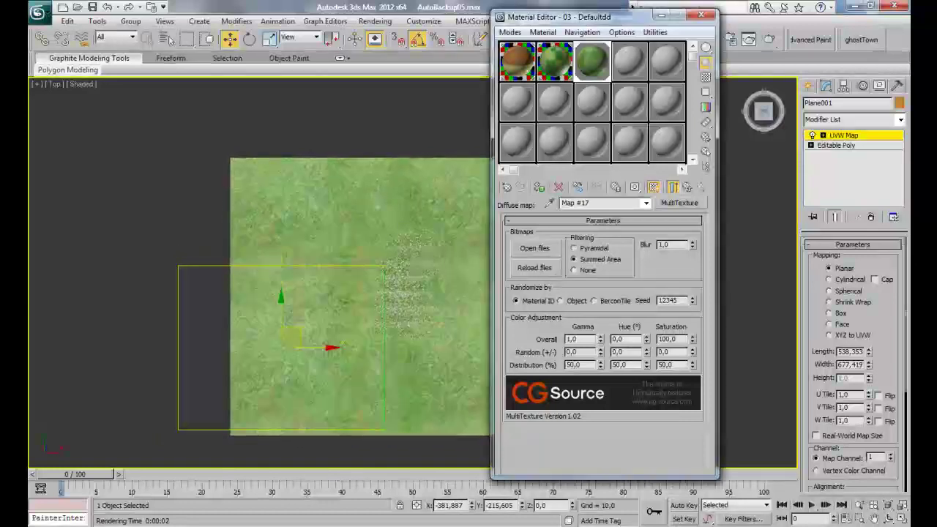
drag(693, 246, 692, 251)
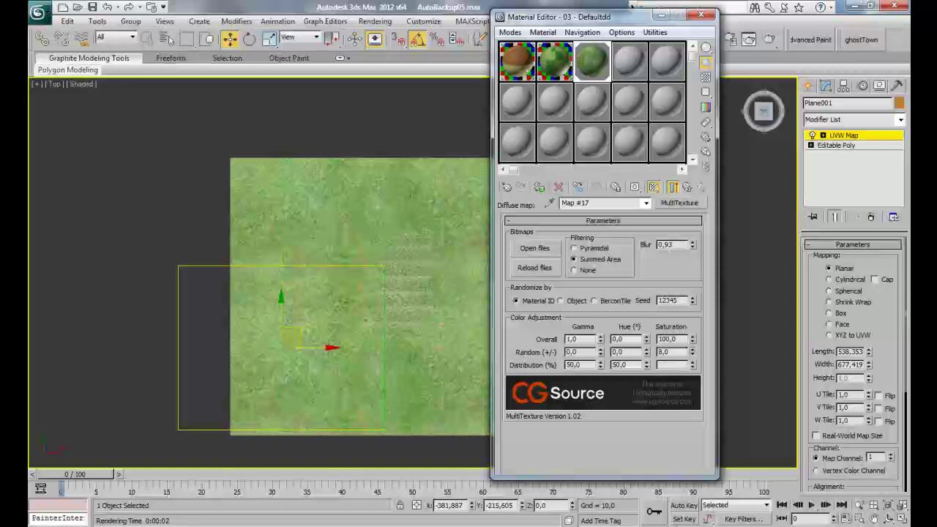
drag(692, 352, 693, 345)
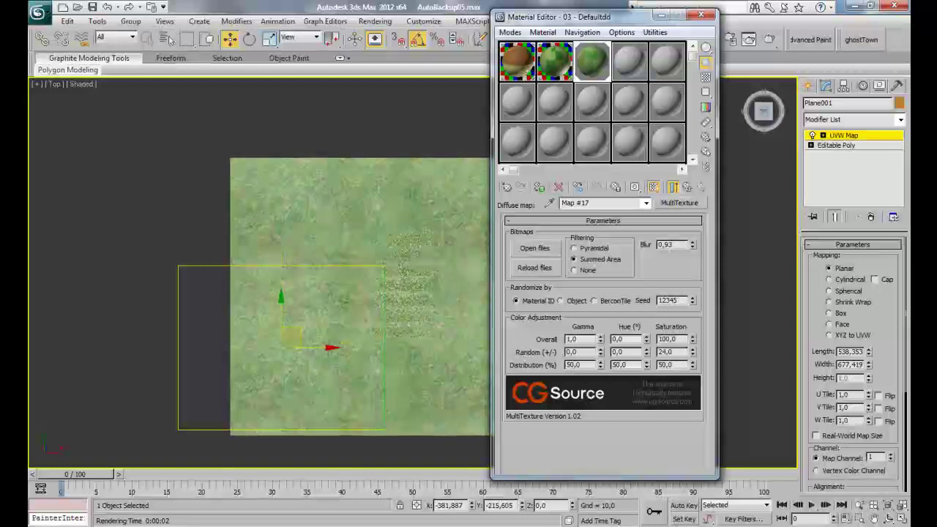
drag(693, 345, 693, 312)
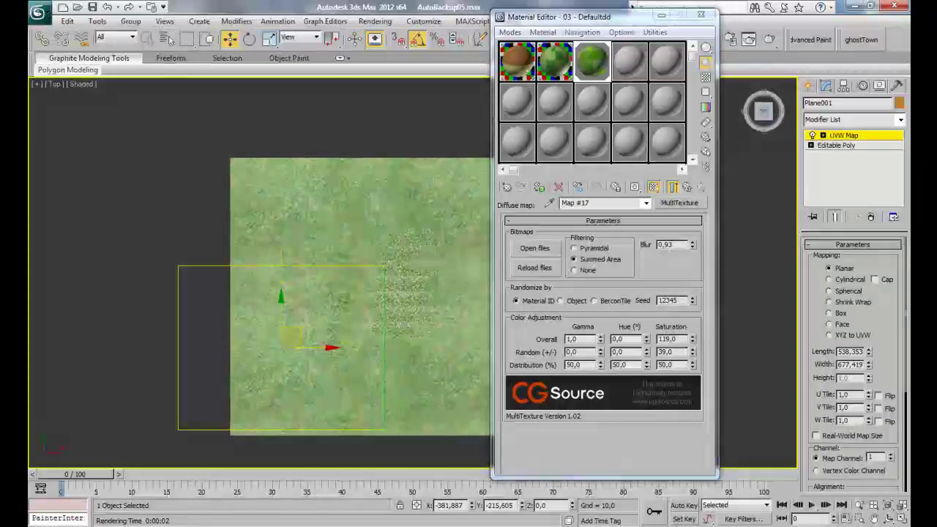
Step: Return to the Camera001 view with the Material Editor closed and unhide all objects in the scene
key(c)
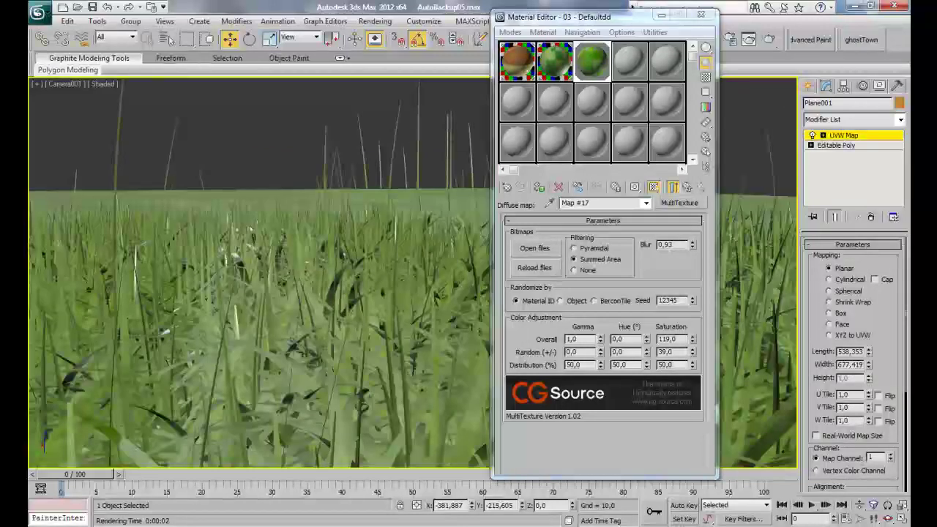
click(700, 15)
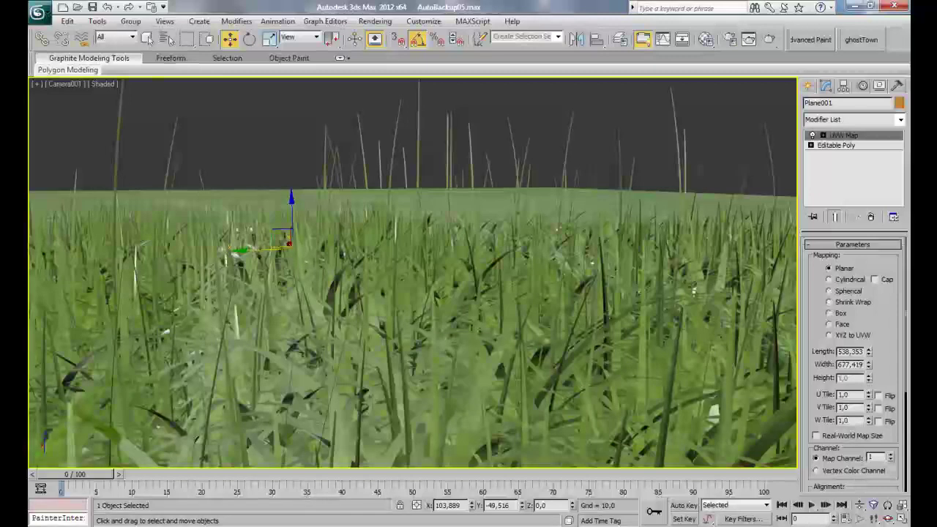
right_click(429, 231)
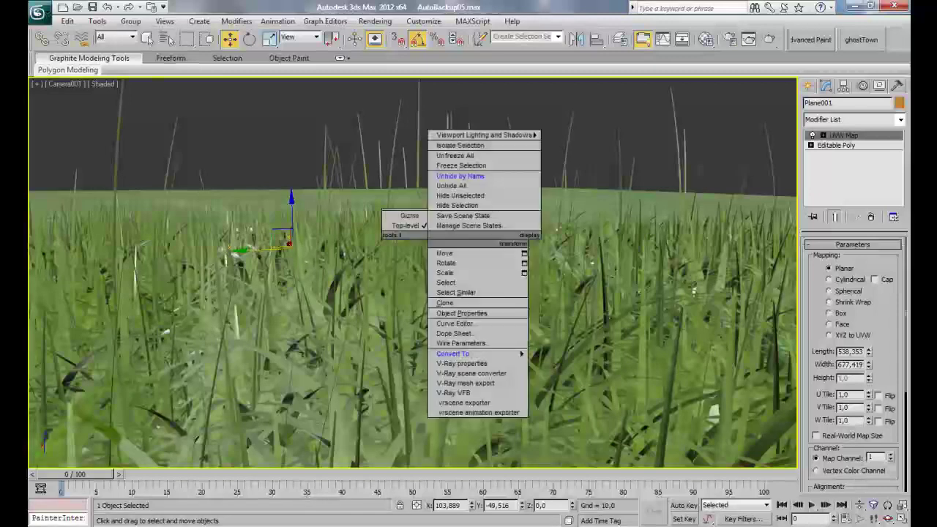
click(458, 191)
click(389, 232)
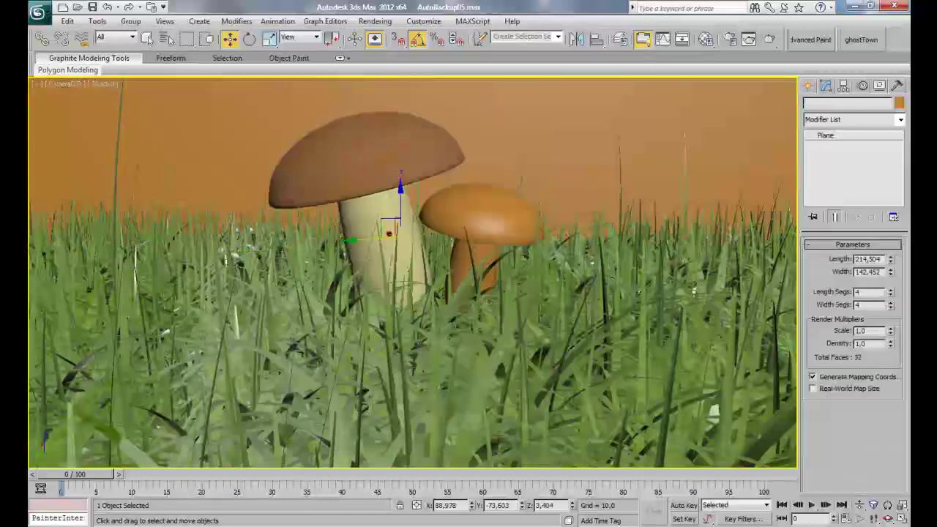
Step: Hide both mushrooms and select the orange backdrop plane behind the grass
click(469, 282)
ctrl+click(386, 232)
ctrl+click(389, 162)
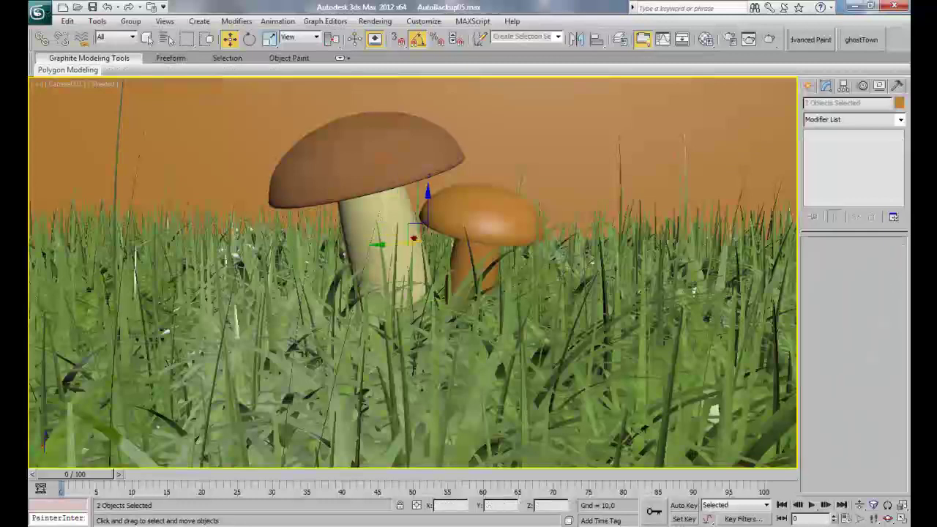
right_click(393, 152)
click(425, 119)
click(425, 125)
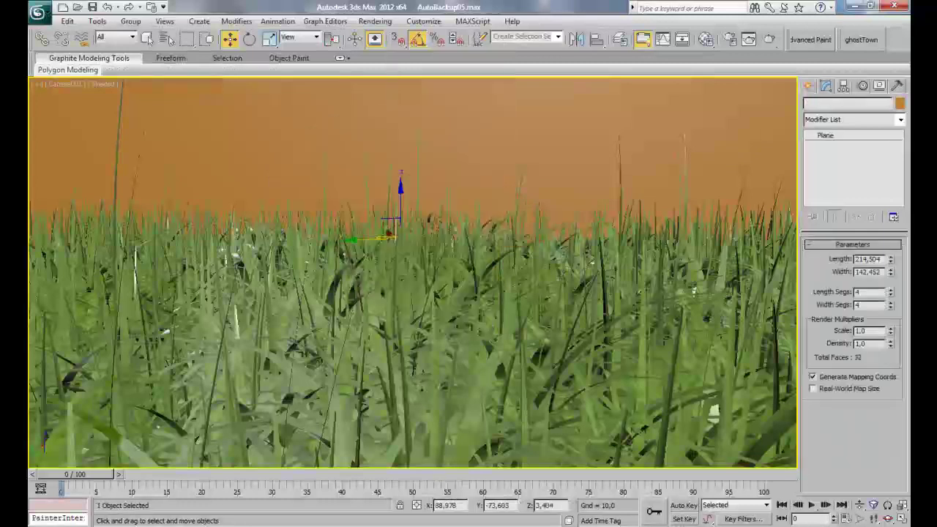
Step: Examine the backdrop plane and its surroundings in the Perspective view
key(p)
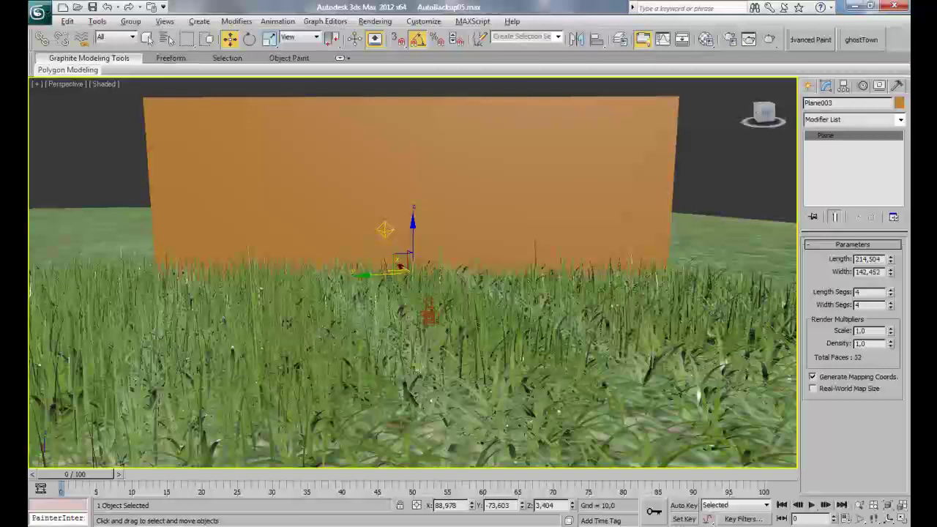
alt+middle_drag(439, 278, 297, 271)
alt+middle_drag(250, 301, 249, 249)
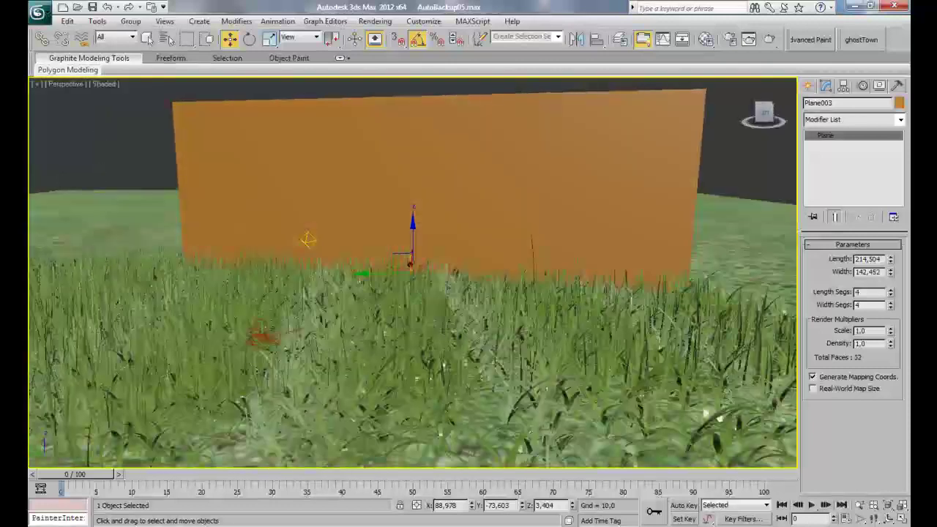
scroll(413, 272, up, 3)
alt+middle_drag(191, 203, 22, 179)
middle_drag(413, 273, 464, 344)
scroll(413, 272, down, 3)
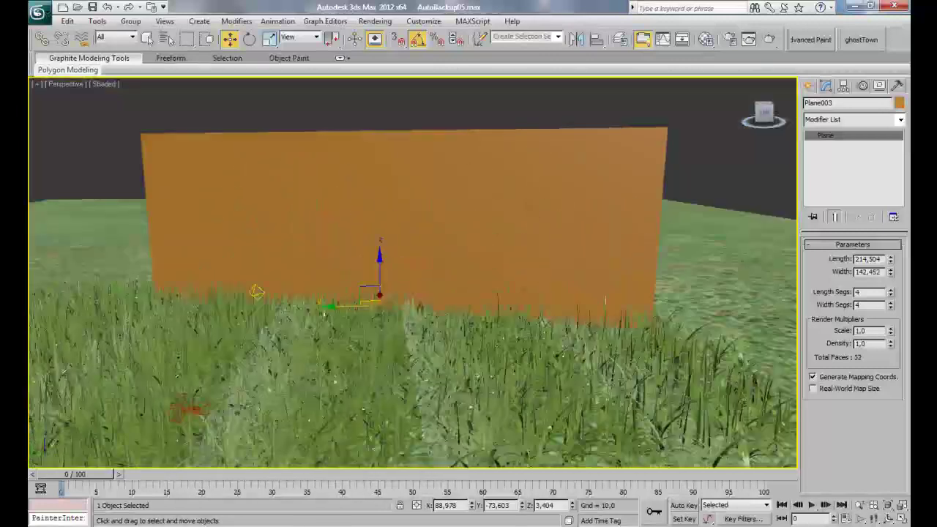
Step: Change the fourth material sample, 04 - Default, from Standard to a VRayMtl for the backdrop plane
key(m)
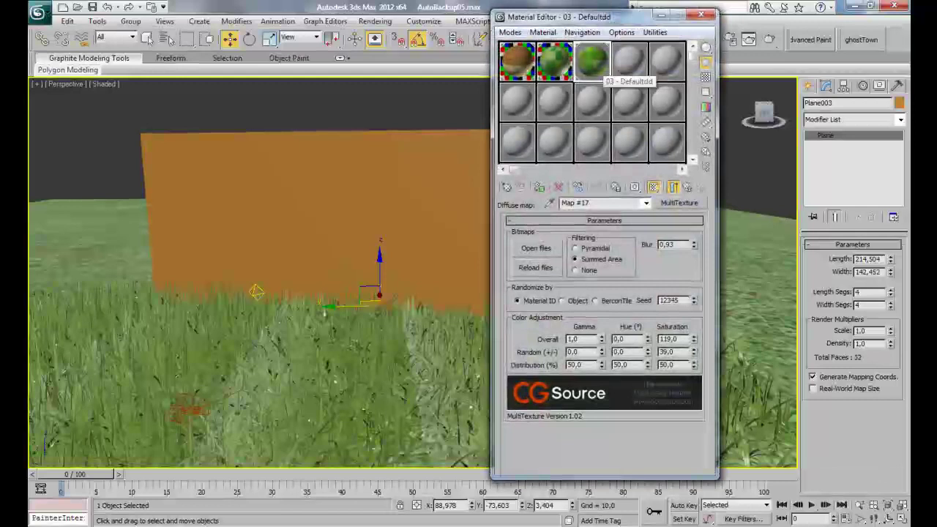
click(628, 61)
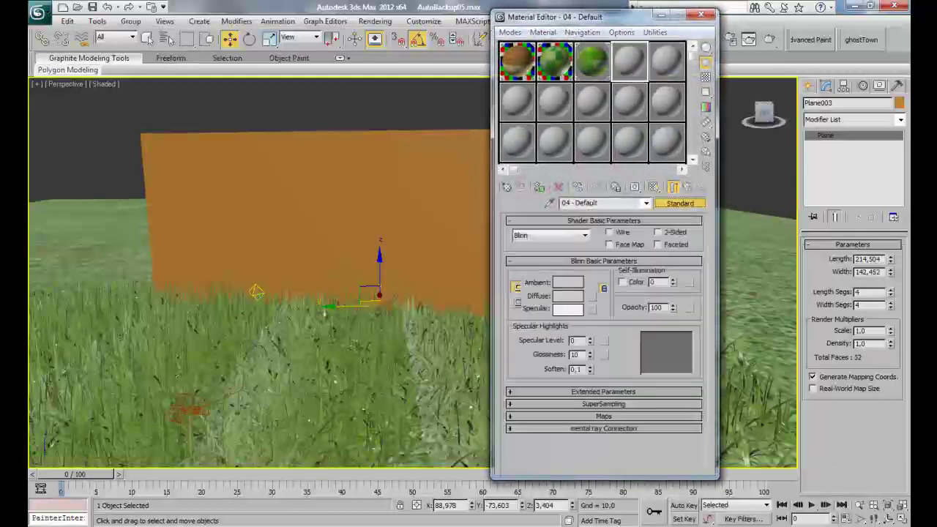
click(680, 203)
double_click(360, 363)
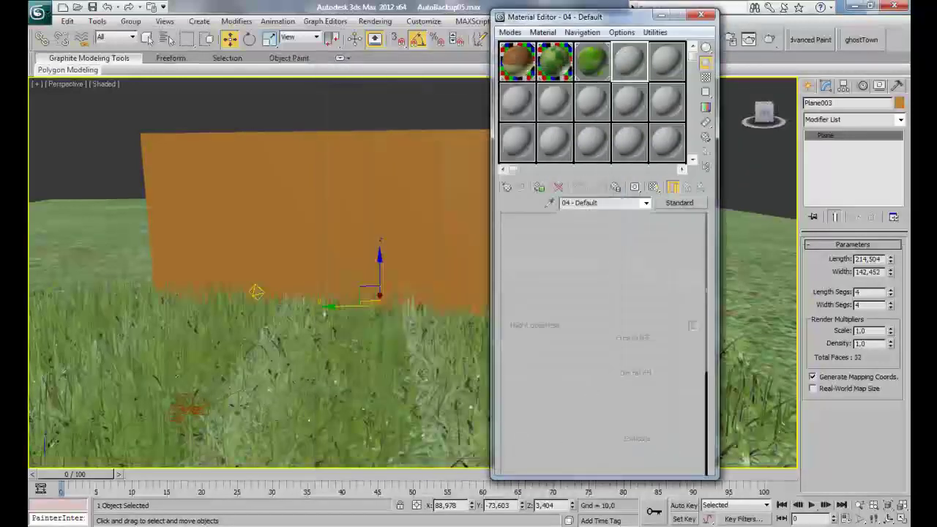
Step: Load the spring-grass-wallpaper-12.jpg bitmap from the tutorial folder as the 04 - Default material's diffuse map, listing all file formats
click(606, 284)
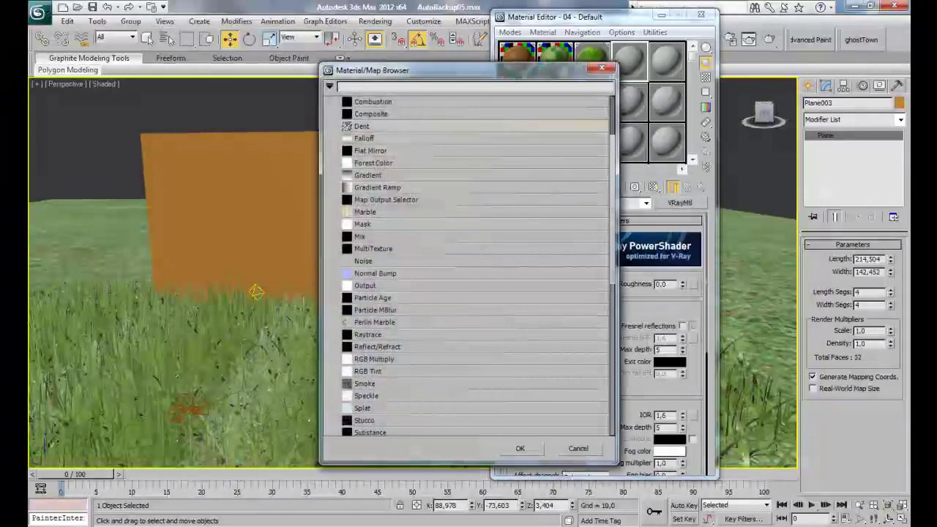
scroll(396, 179, up, 3)
double_click(373, 128)
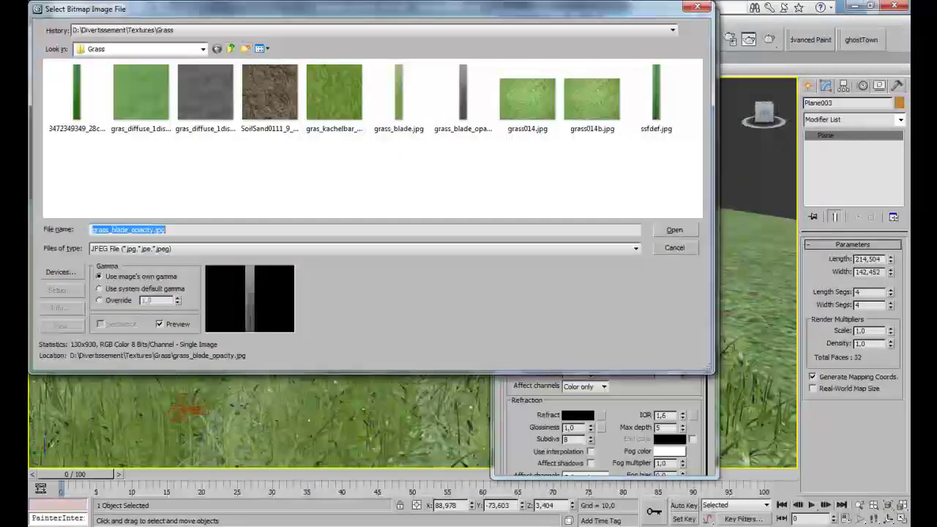
click(373, 31)
click(373, 49)
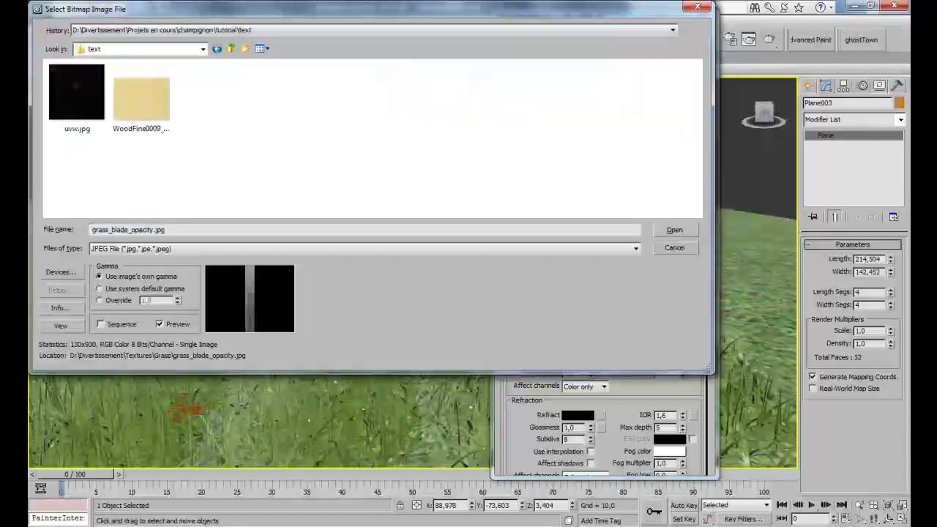
click(364, 249)
click(365, 268)
key(BackSpace)
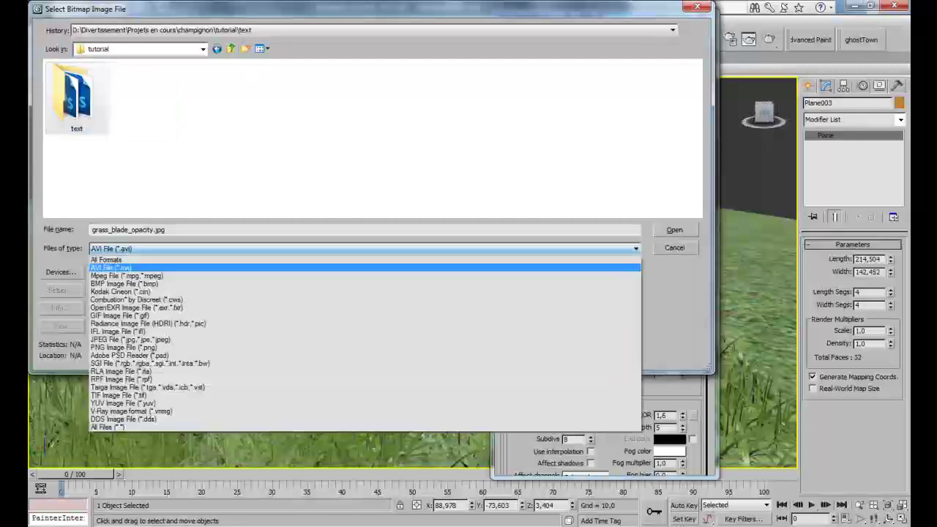
click(106, 260)
click(141, 104)
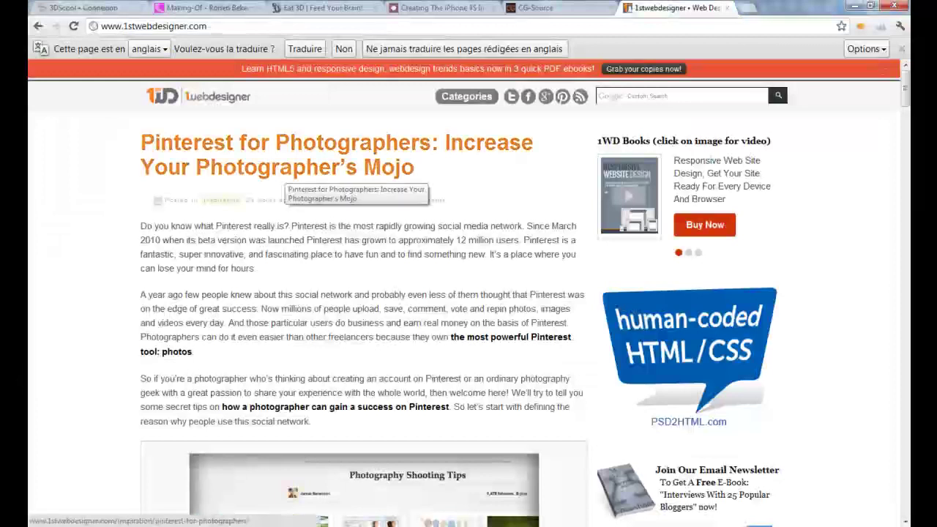
scroll(314, 181, down, 1)
scroll(308, 329, down, 8)
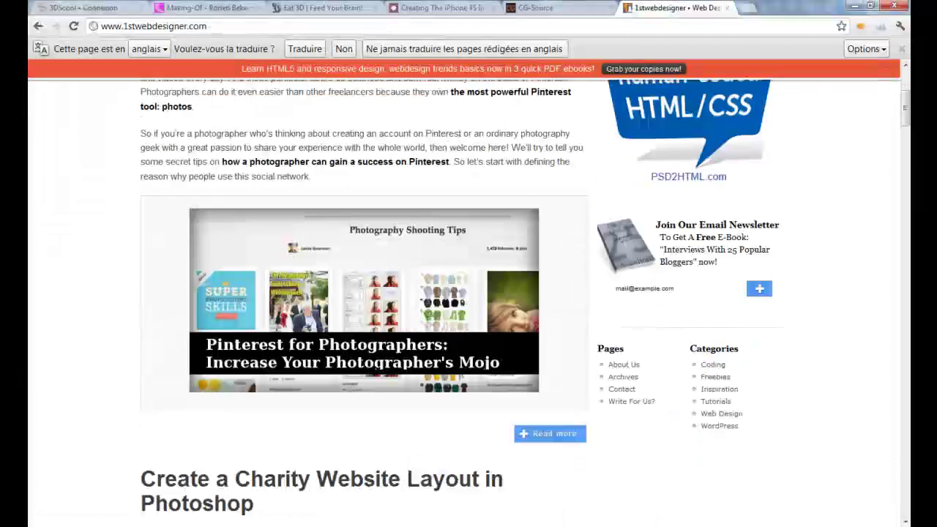
scroll(308, 330, up, 1)
scroll(308, 330, up, 7)
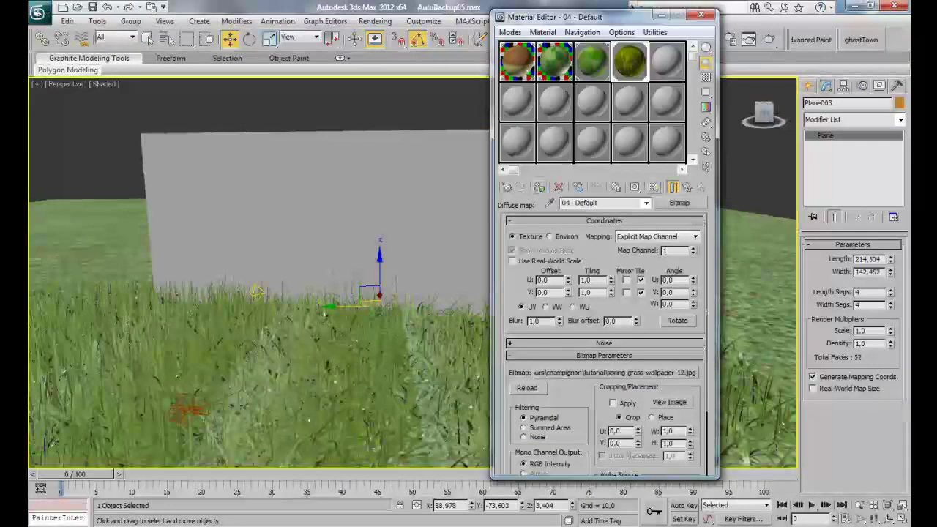
Step: Show the grass wallpaper map in the viewport and add a UVW Map modifier to the backdrop plane
click(654, 187)
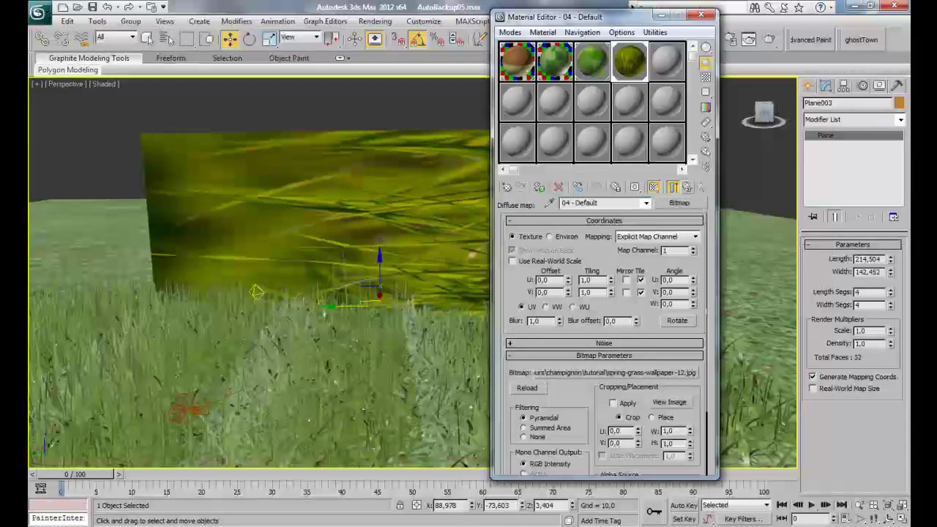
click(899, 119)
drag(900, 190, 901, 424)
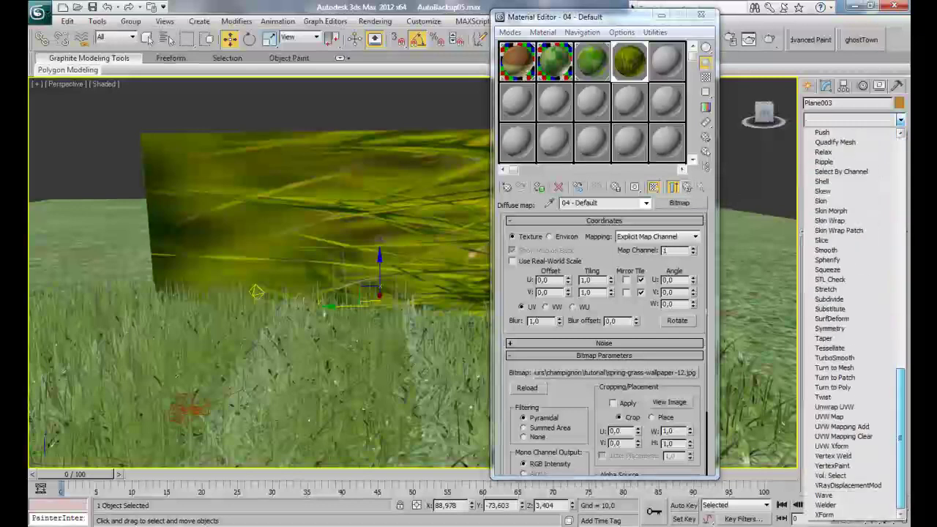
click(829, 416)
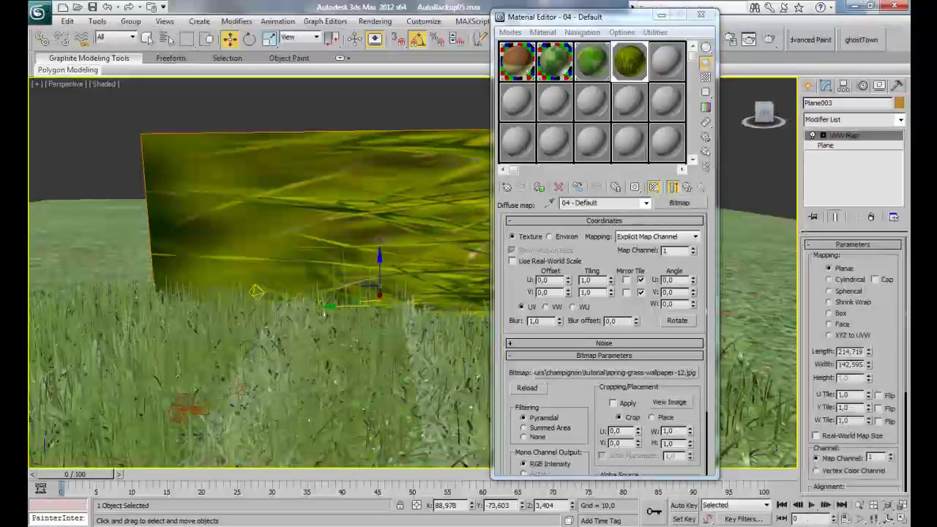
click(661, 15)
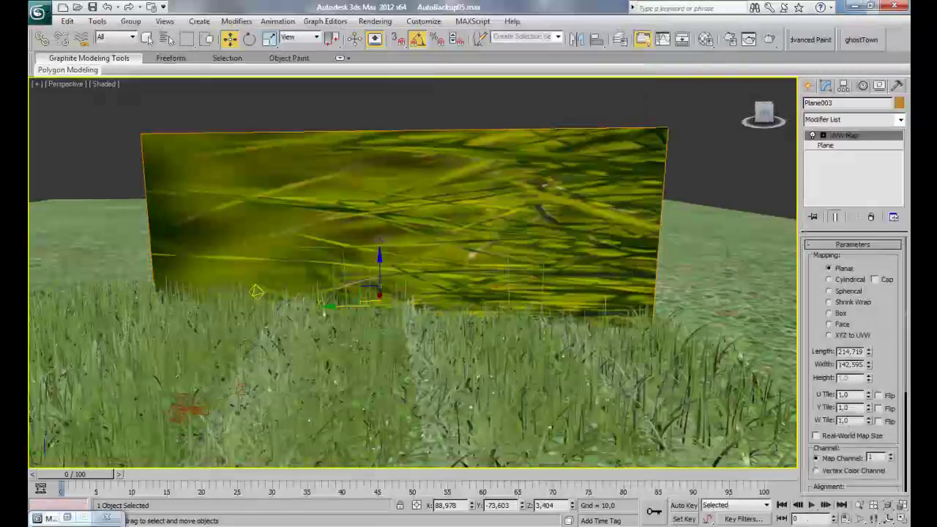
Step: Rotate the backdrop's UVW Map gizmo so the grass blades stand upright and raise it to about Z 34.45
key(e)
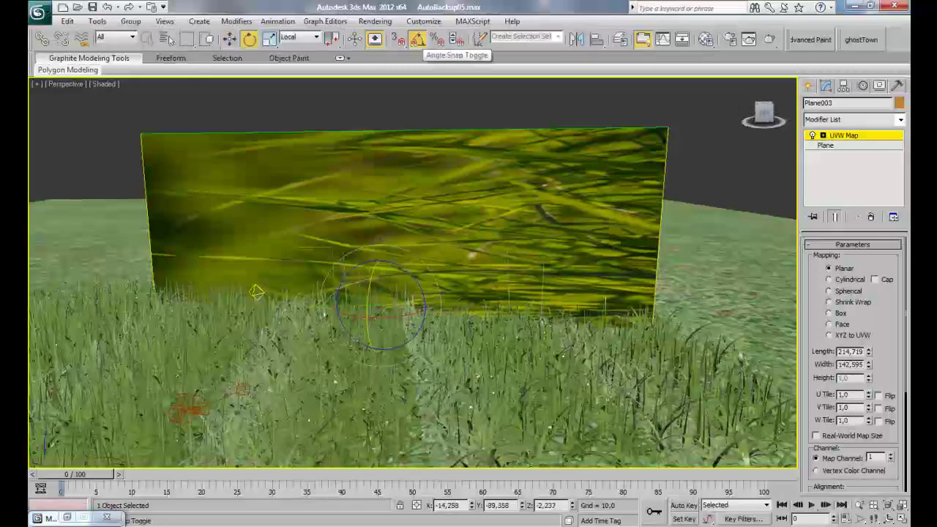
drag(412, 273, 467, 329)
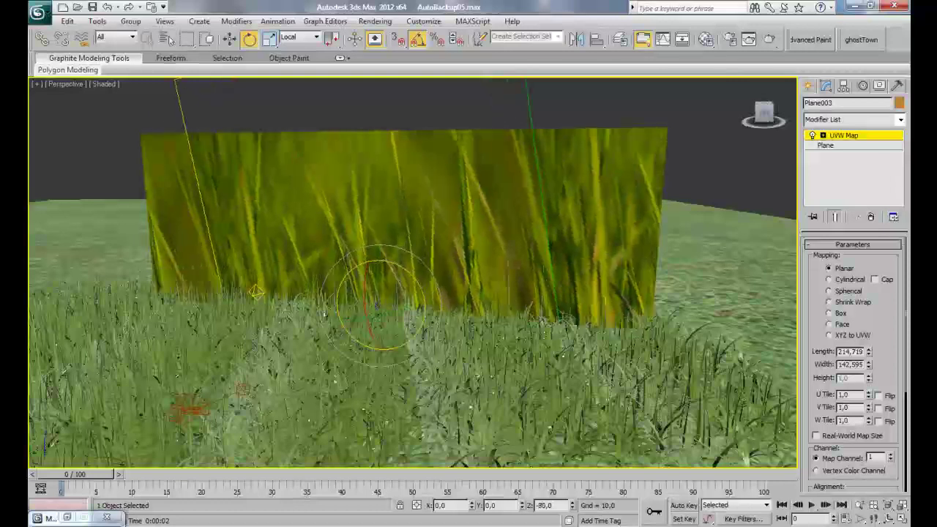
drag(399, 349, 410, 349)
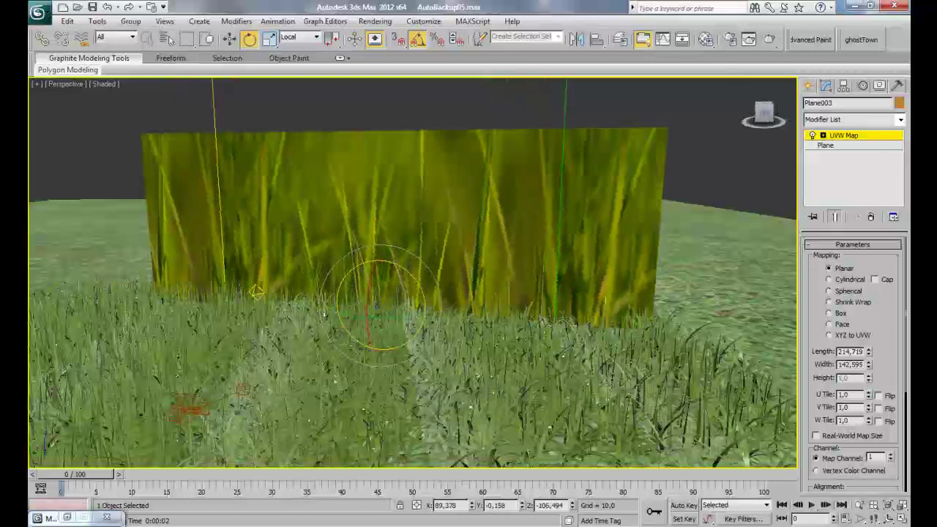
key(w)
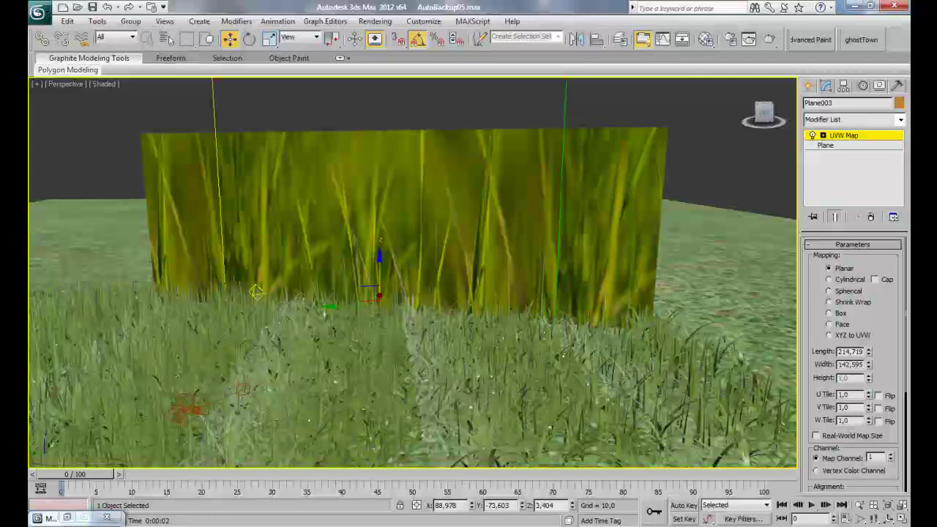
drag(379, 273, 379, 203)
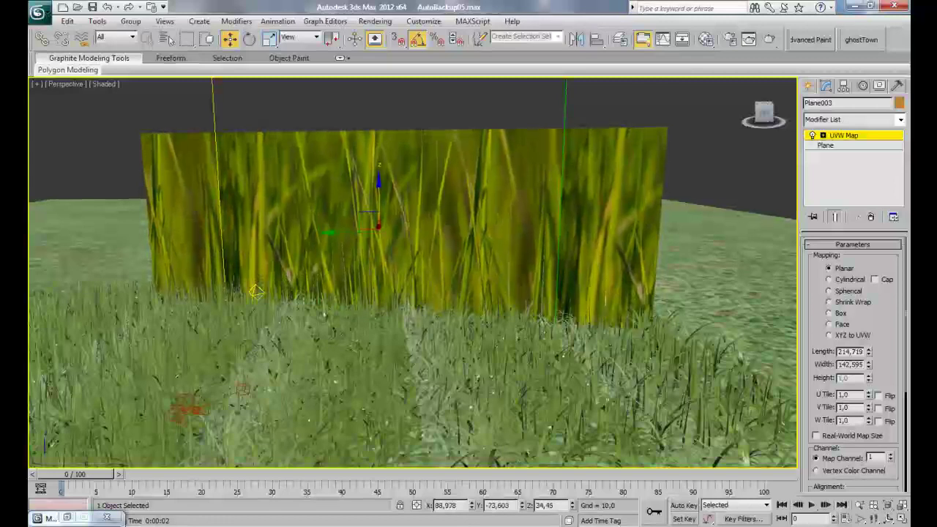
Step: Set both U Tile and V Tile of the backdrop's UVW Map to 5
double_click(844, 395)
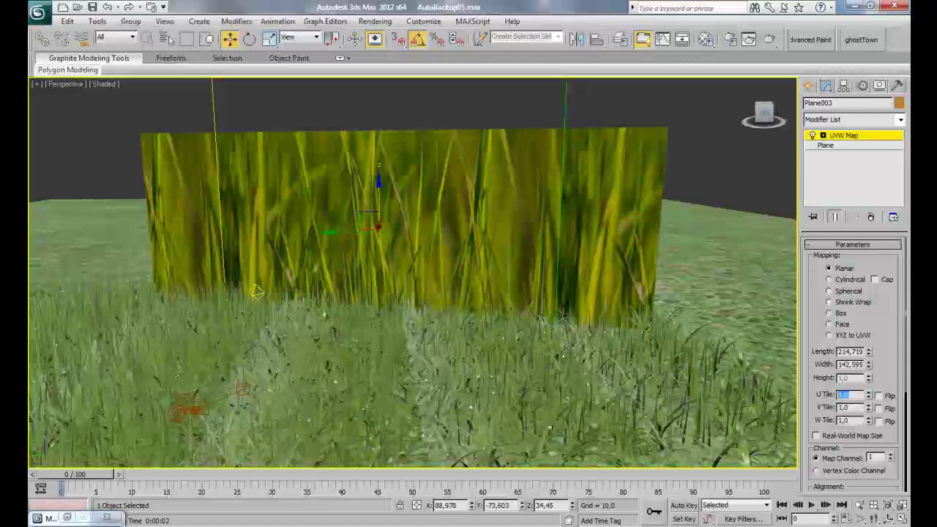
text(5)
key(Tab)
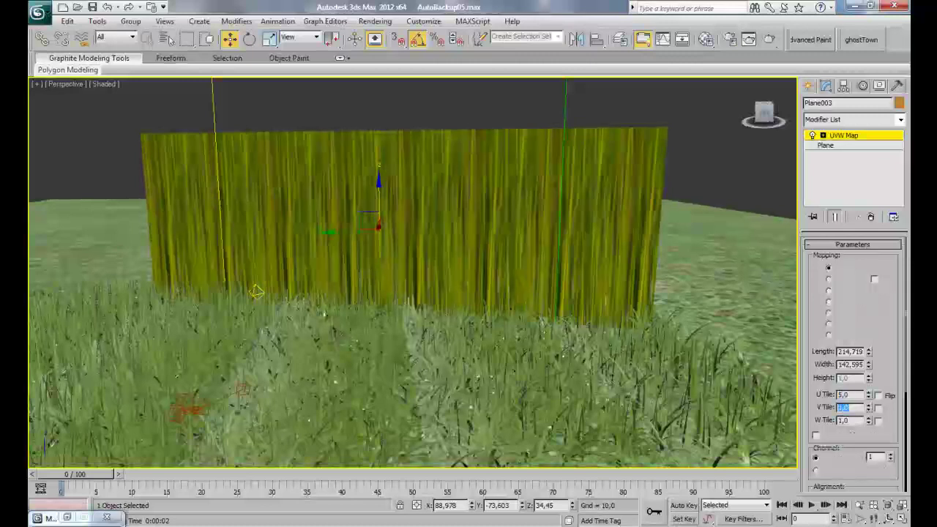
text(5)
key(Return)
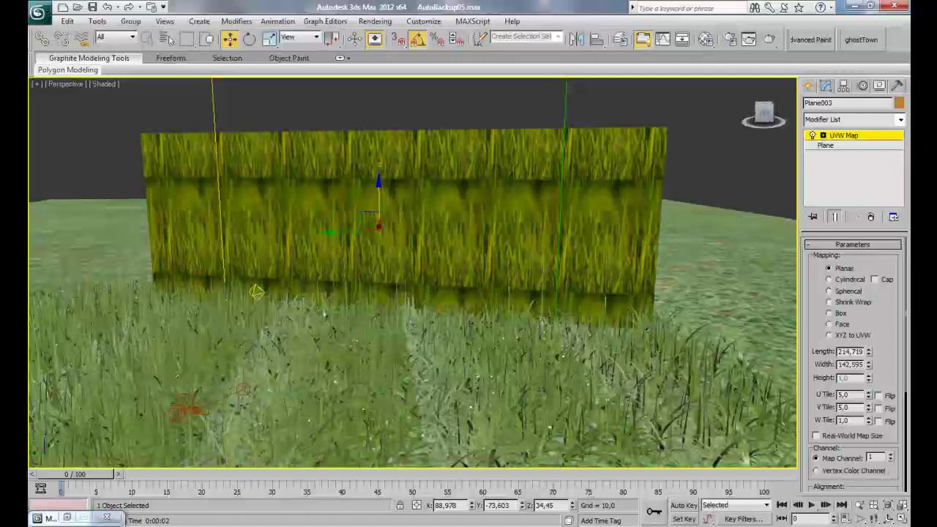
Step: Try a V Tile of 1 on the backdrop's UVW Map and restore it to 5
double_click(844, 407)
text(1)
key(Return)
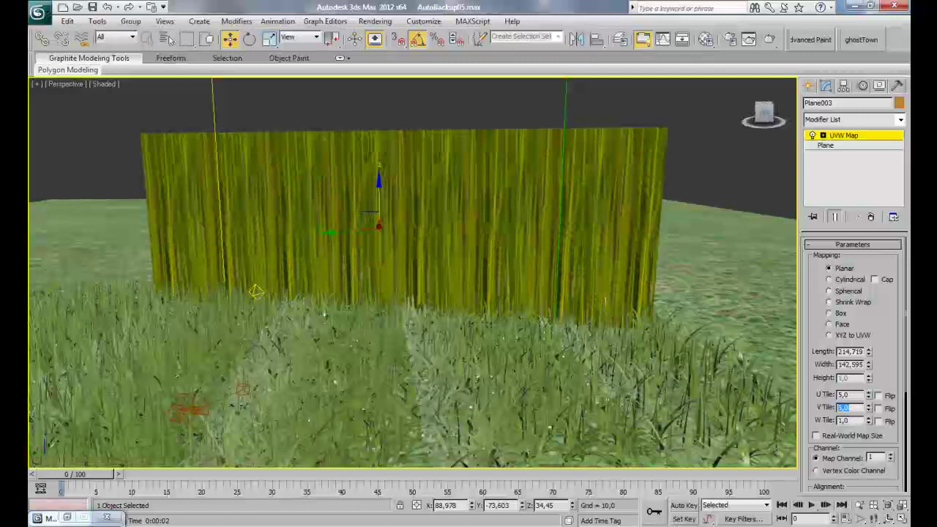
text(5)
key(Return)
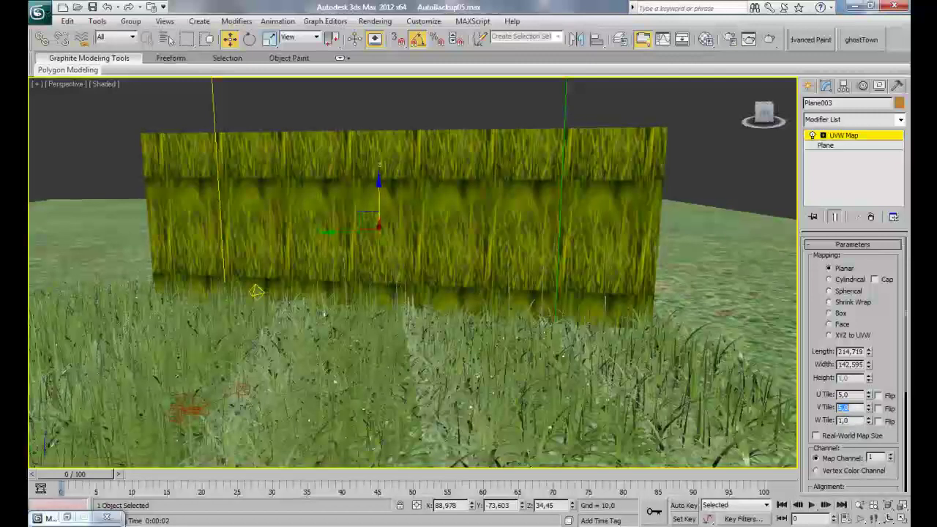
Step: Set the U Tile of the backdrop's UVW Map to 2
key(shift+Tab)
text(2)
key(Return)
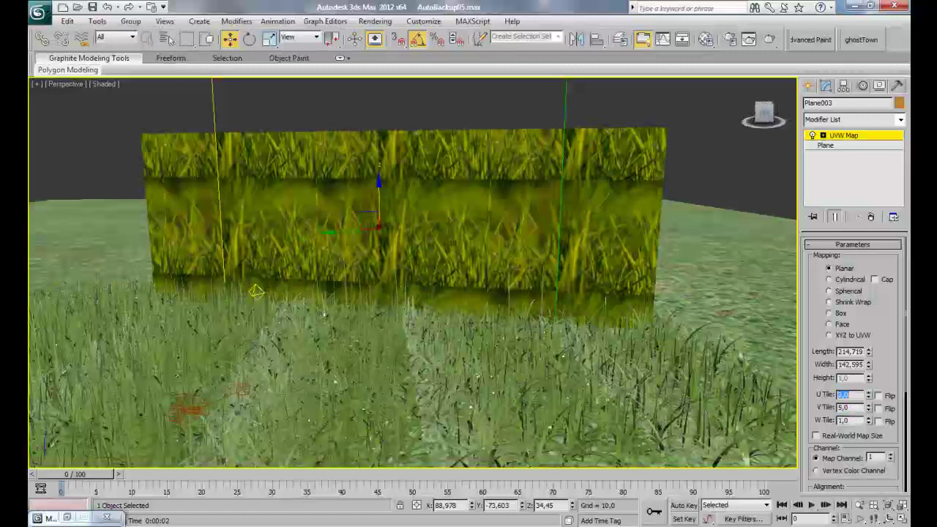
click(848, 394)
Step: Adjust the backdrop's UVW Map gizmo height to about Z 26.9, checking the grass line in the Camera001 view
drag(379, 184, 379, 224)
key(c)
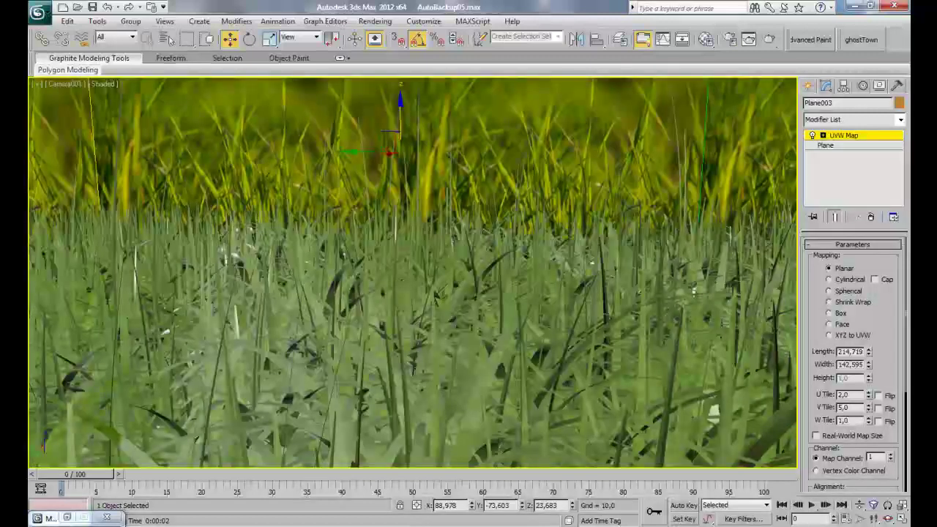
drag(401, 116, 401, 102)
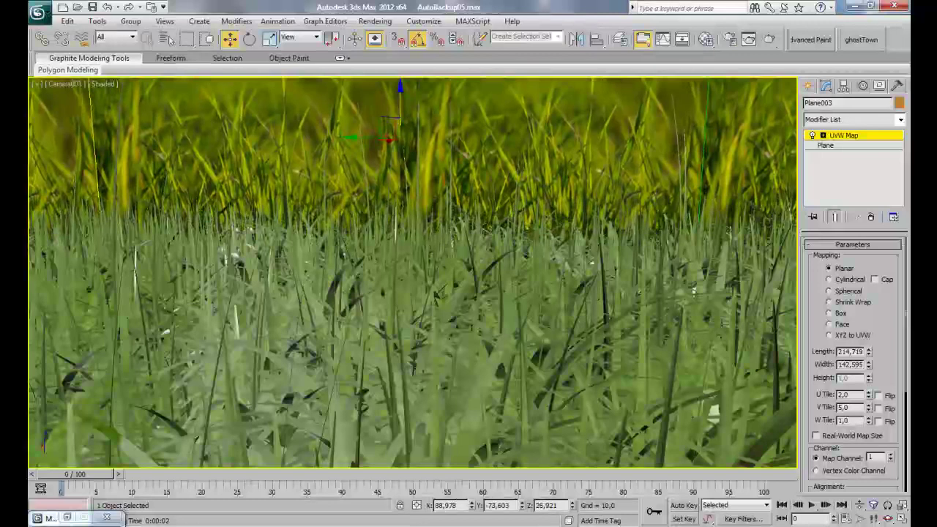
Step: Remove the grass wallpaper bitmap from the diffuse slot of the 04 - Default material
key(m)
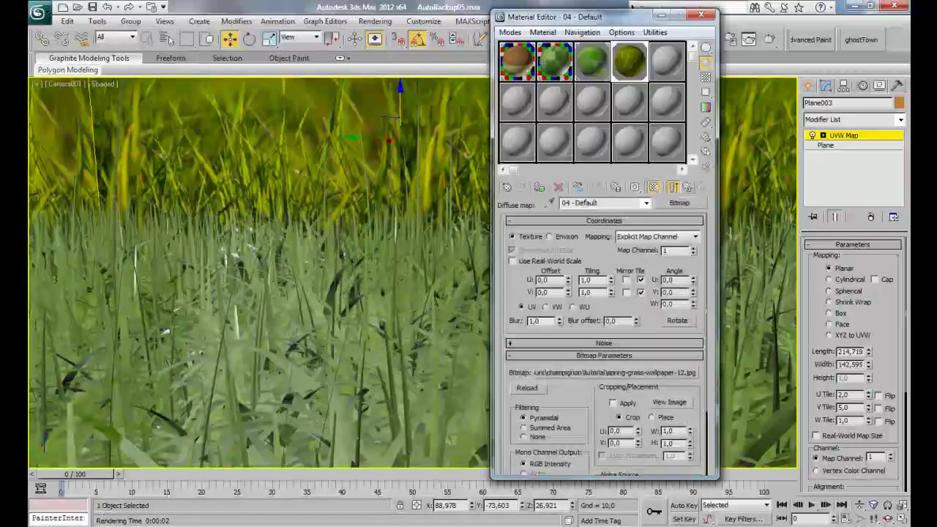
click(687, 187)
click(601, 284)
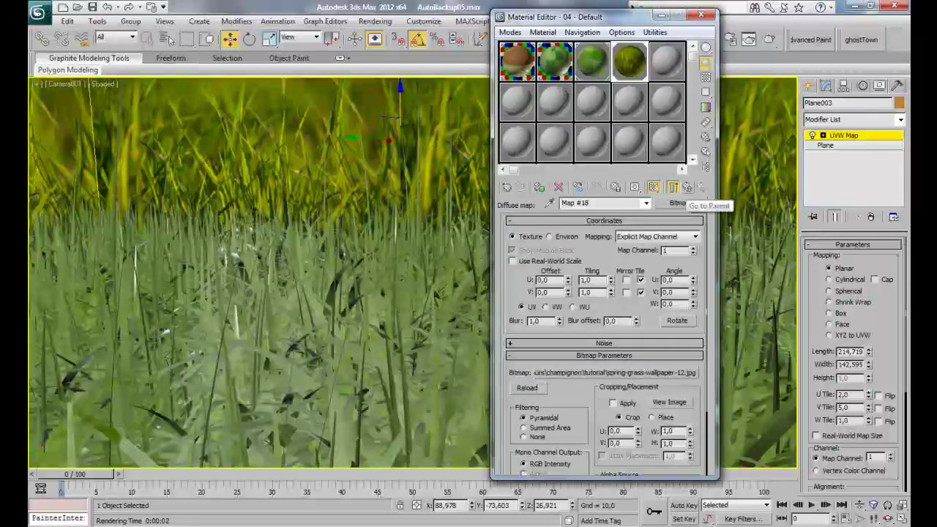
click(688, 188)
right_click(601, 284)
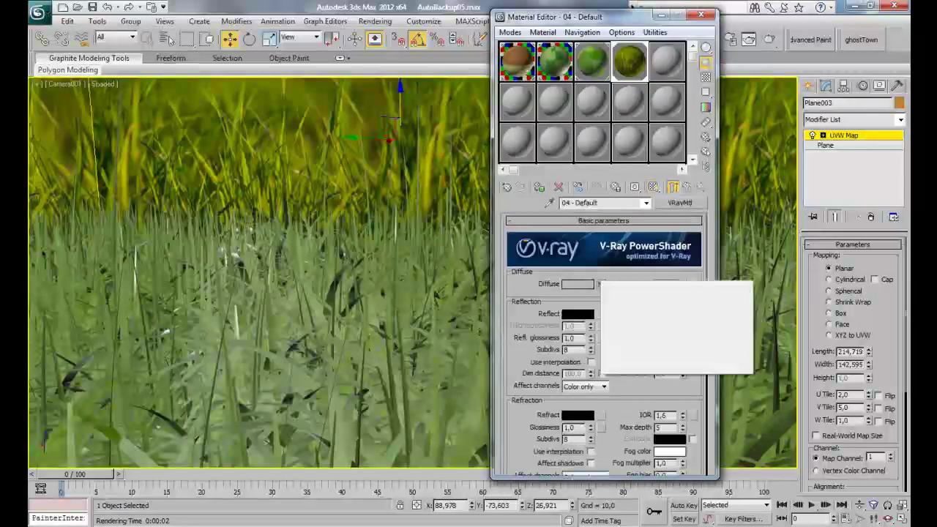
click(630, 315)
Step: Assign a Color Correction map to the diffuse slot of the 04 - Default material
click(602, 284)
scroll(454, 243, down, 3)
scroll(458, 253, down, 3)
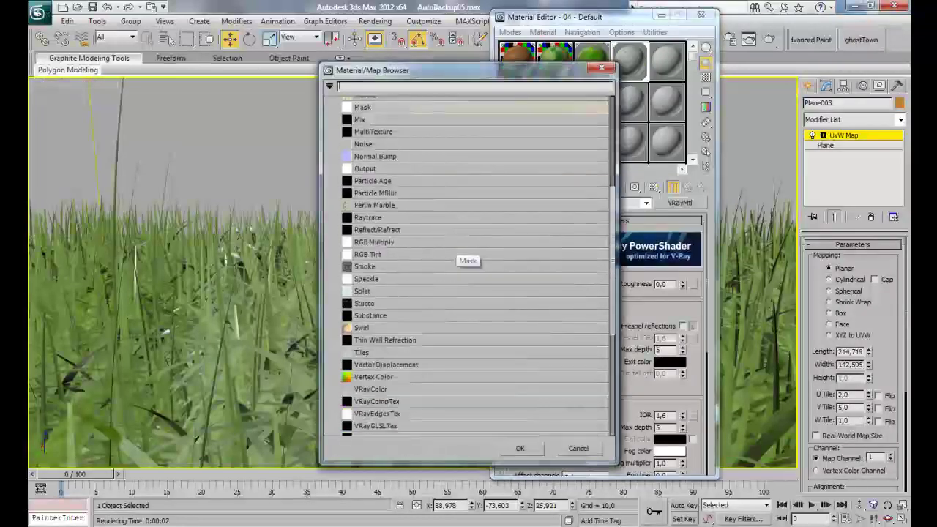
scroll(479, 257, down, 2)
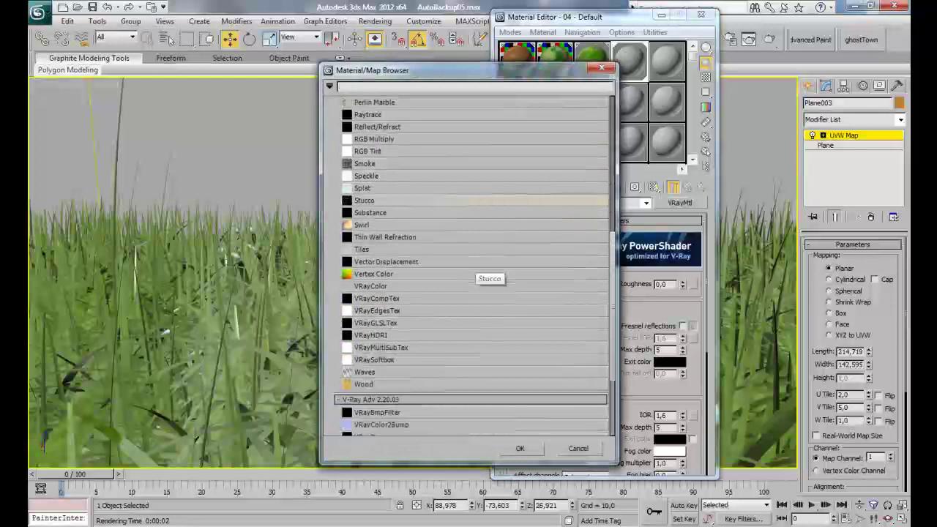
scroll(479, 253, down, 2)
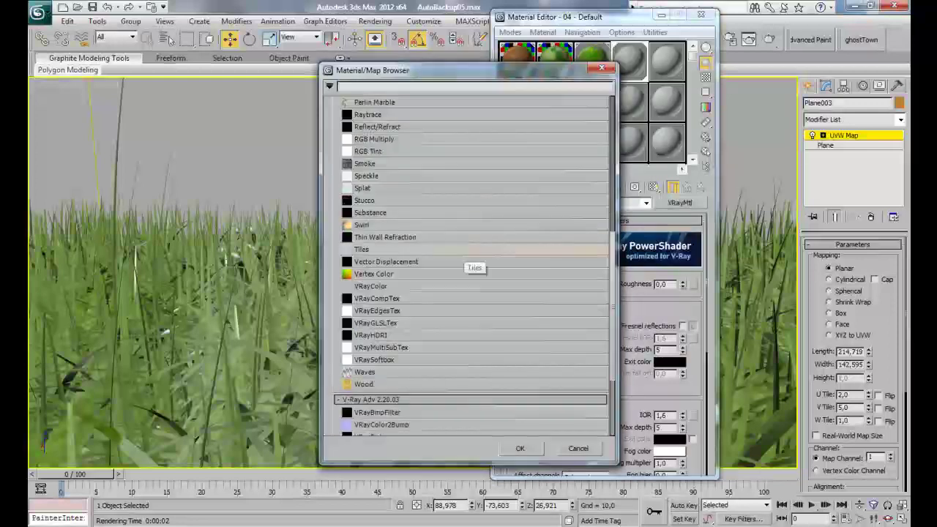
scroll(476, 186, up, 1)
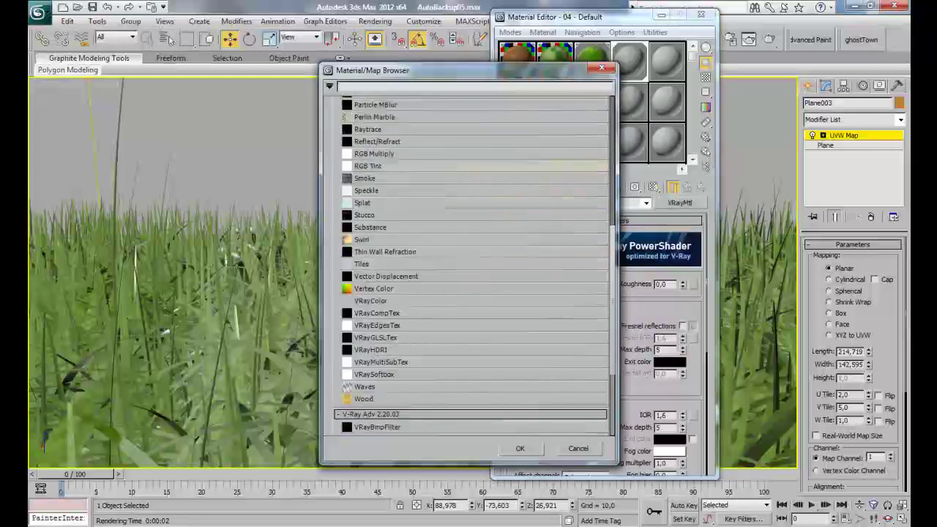
scroll(403, 293, down, 3)
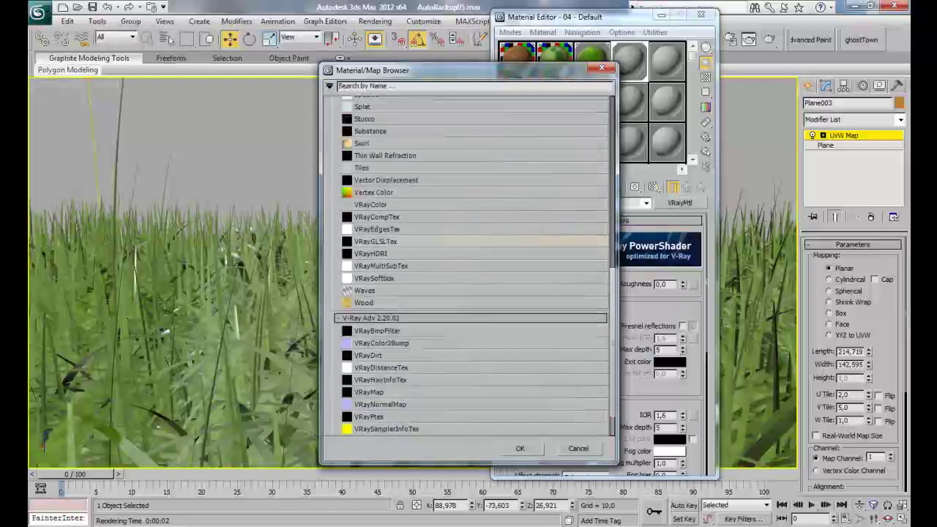
scroll(402, 328, up, 5)
scroll(403, 322, up, 7)
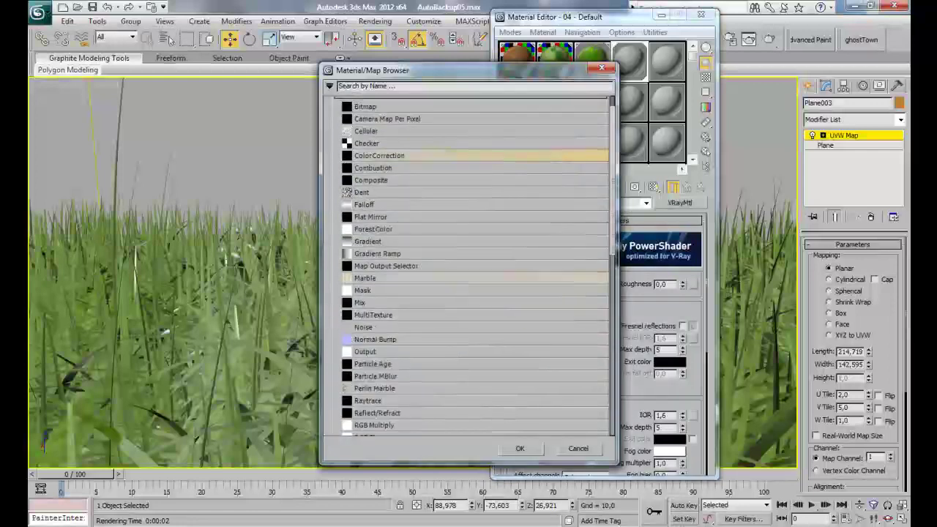
double_click(395, 177)
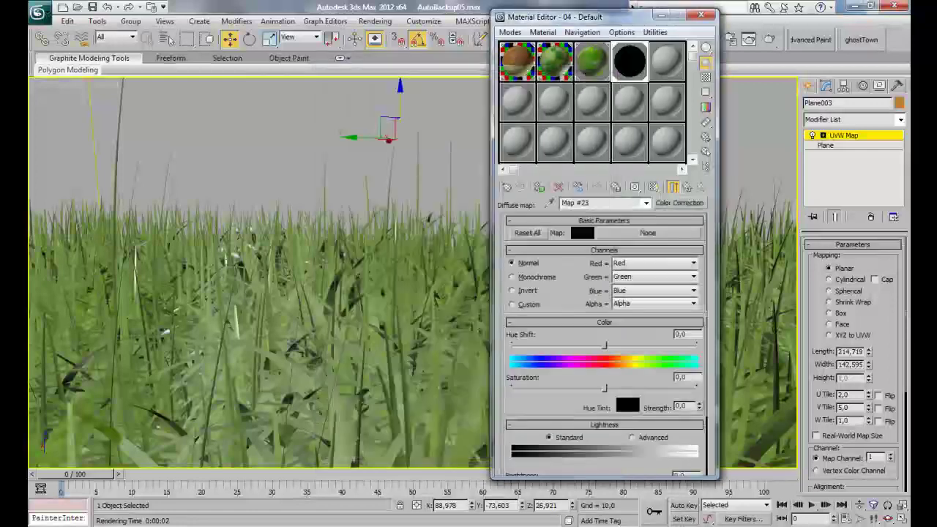
Step: Load the bitmap spring-grass-wallpaper-12.jpg as the source map of the Color Correction
click(648, 233)
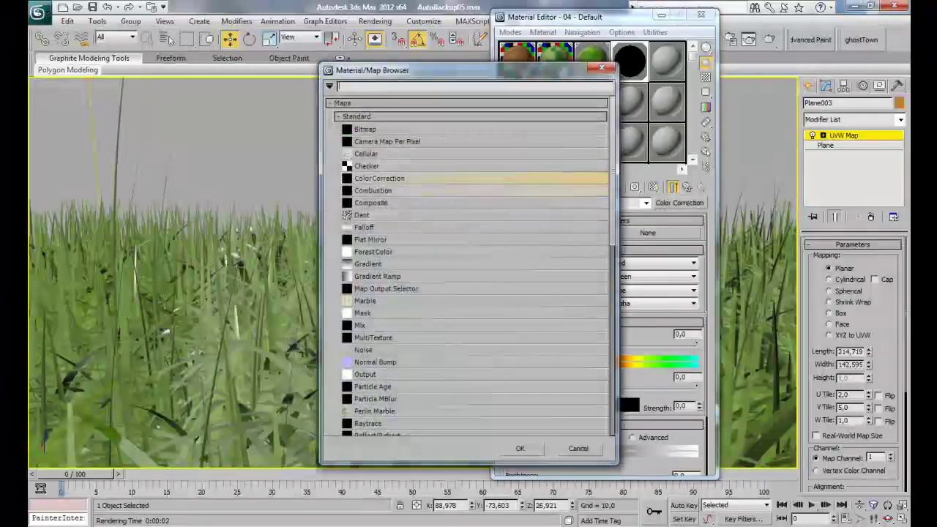
double_click(365, 129)
key(Return)
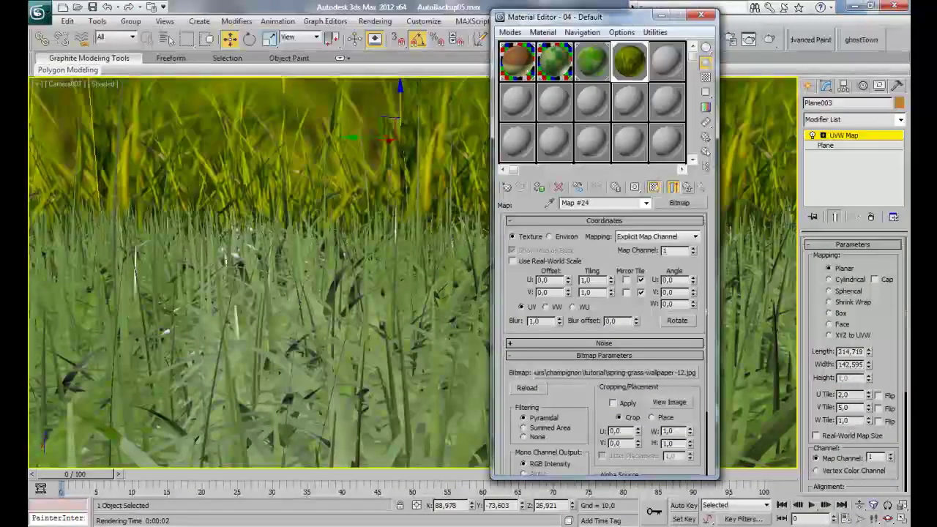
click(688, 188)
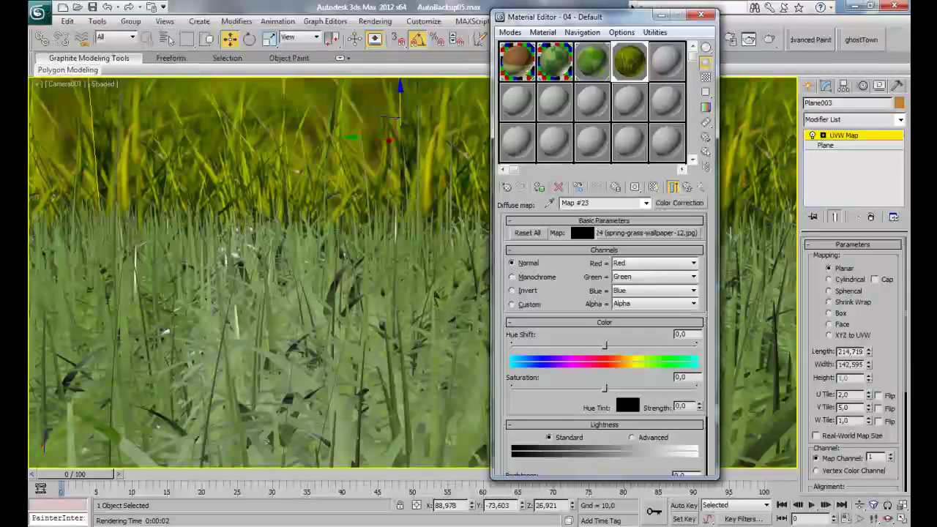
Step: Lower the Color Correction's saturation to about -16.9 and open an enlarged preview of the material sample beside its parameters
mouse_move(605, 388)
mouse_down()
mouse_move(676, 389)
mouse_move(536, 388)
mouse_move(588, 388)
mouse_up()
double_click(629, 62)
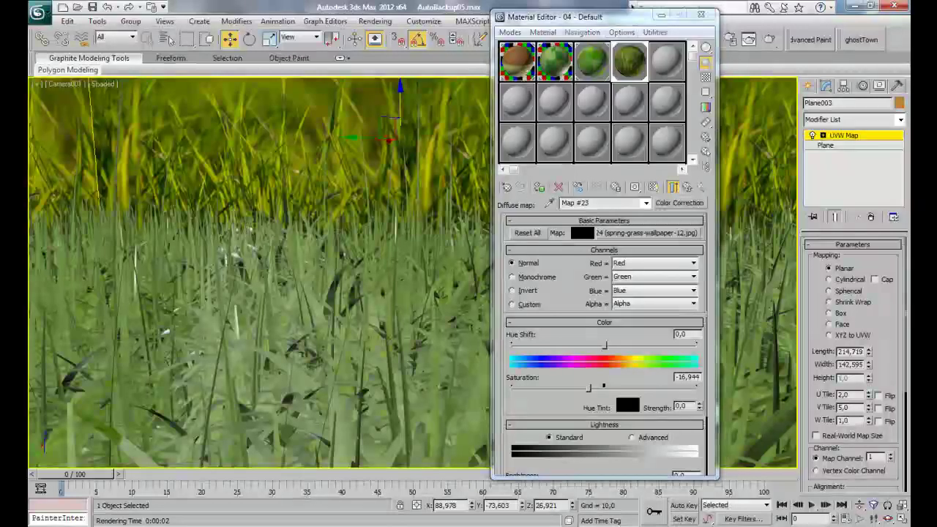
drag(132, 188, 415, 302)
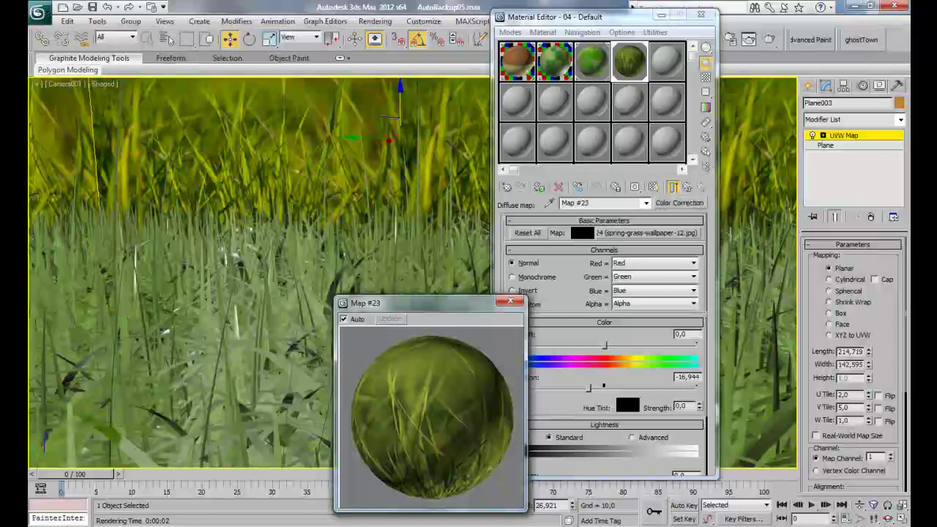
Step: Show the Color Correction map in the viewport and tune it to Hue Shift 8.97 and Saturation -32.89, then close the material windows
mouse_move(605, 344)
mouse_down()
mouse_move(623, 344)
mouse_move(605, 344)
mouse_up()
click(654, 187)
drag(589, 388, 570, 387)
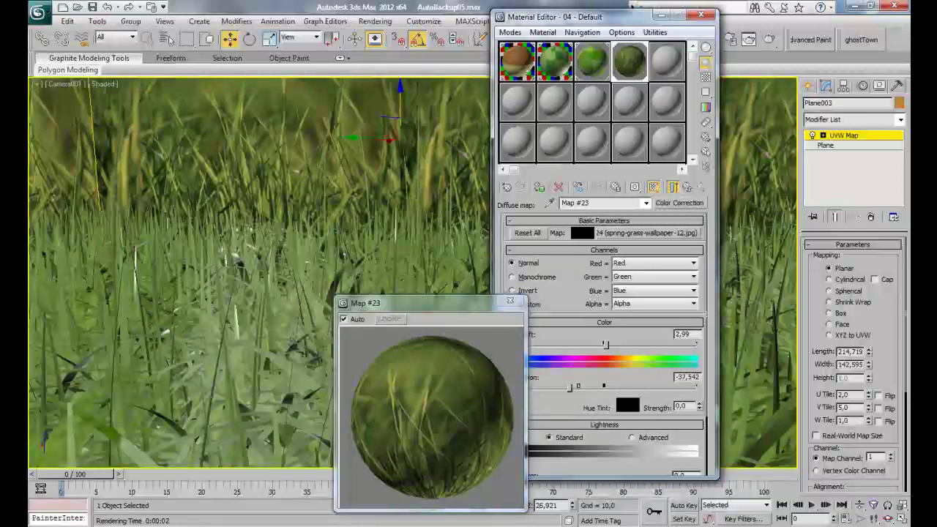
mouse_move(569, 388)
mouse_down()
mouse_move(604, 388)
mouse_move(575, 388)
mouse_up()
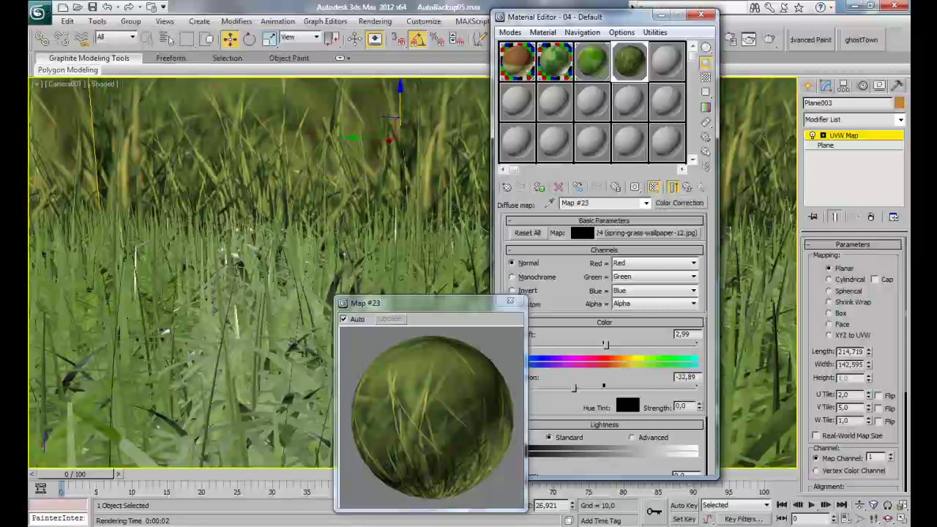
drag(606, 344, 608, 343)
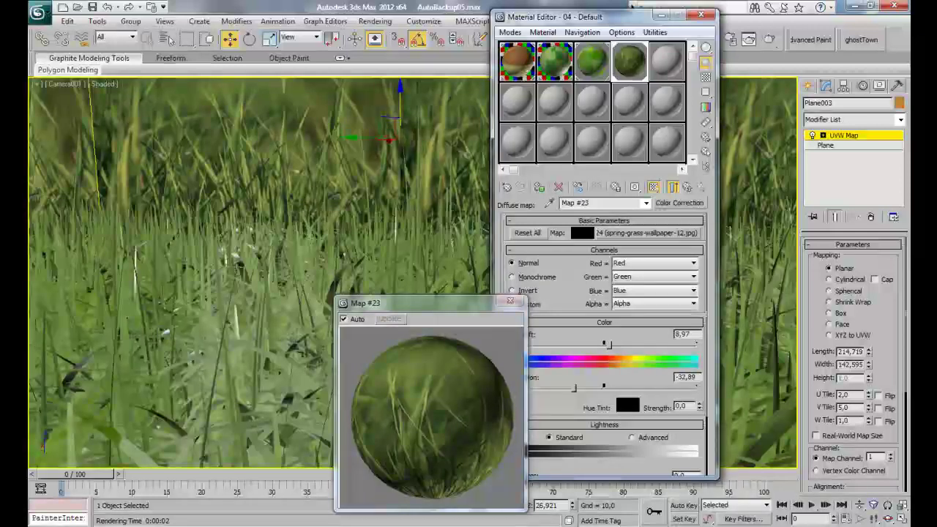
click(511, 301)
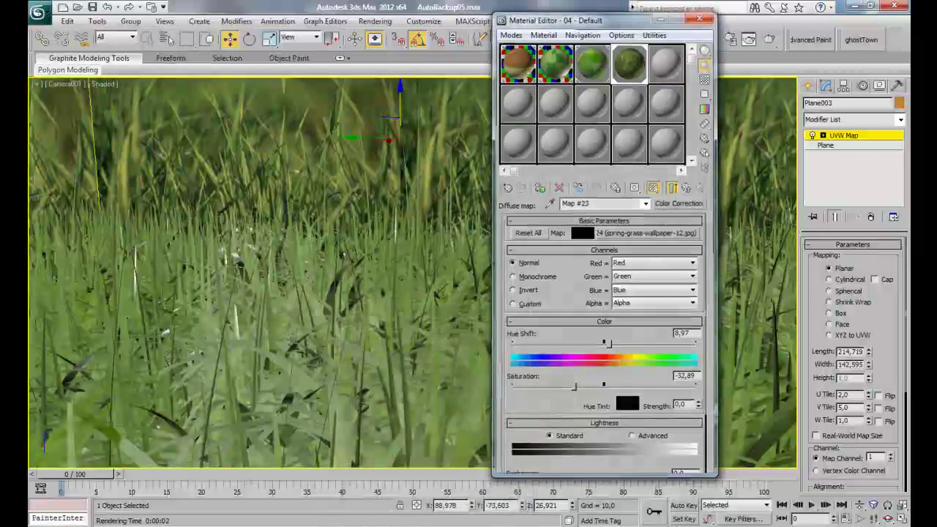
click(700, 14)
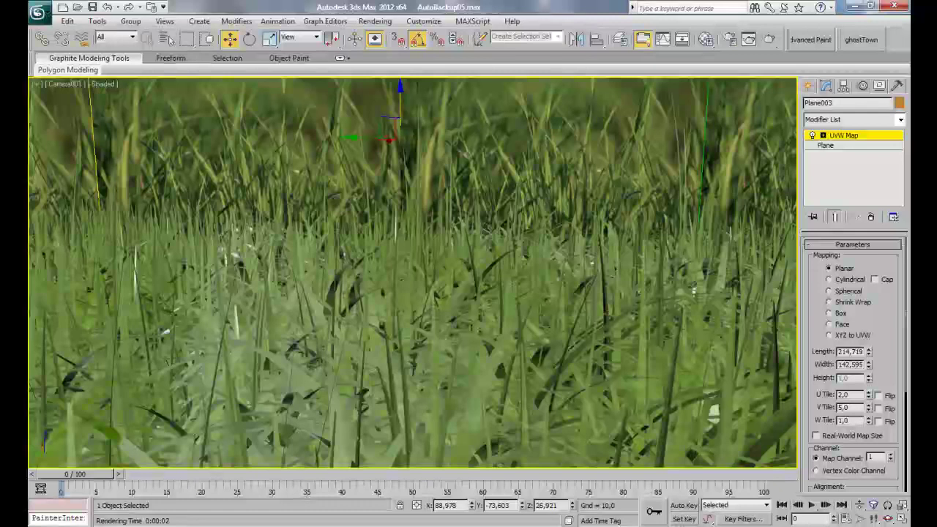
Step: Leave the gizmo level of the backdrop's UVW Map and unhide the two mushrooms
click(844, 135)
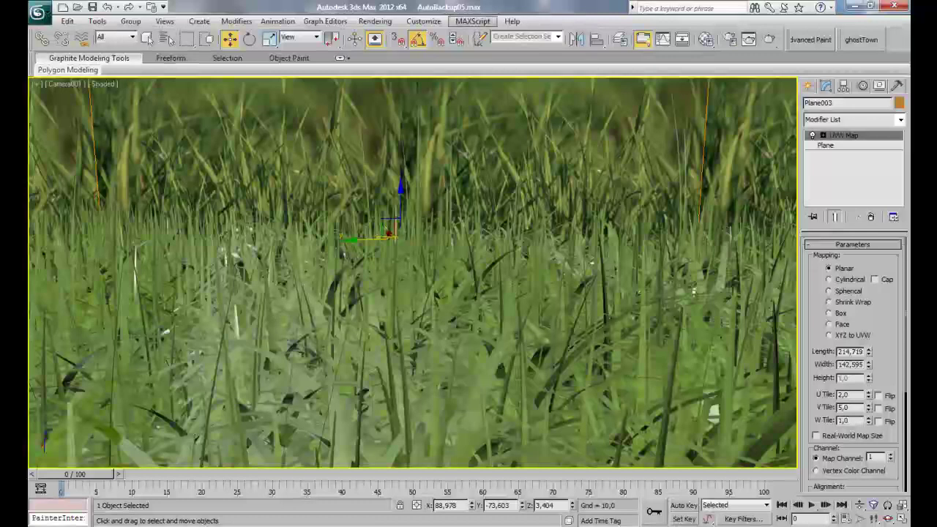
right_click(433, 269)
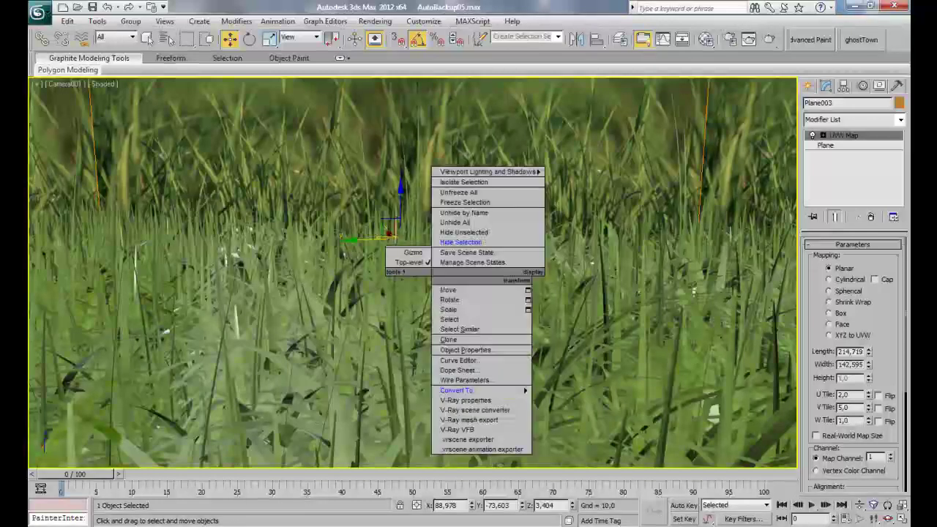
click(461, 217)
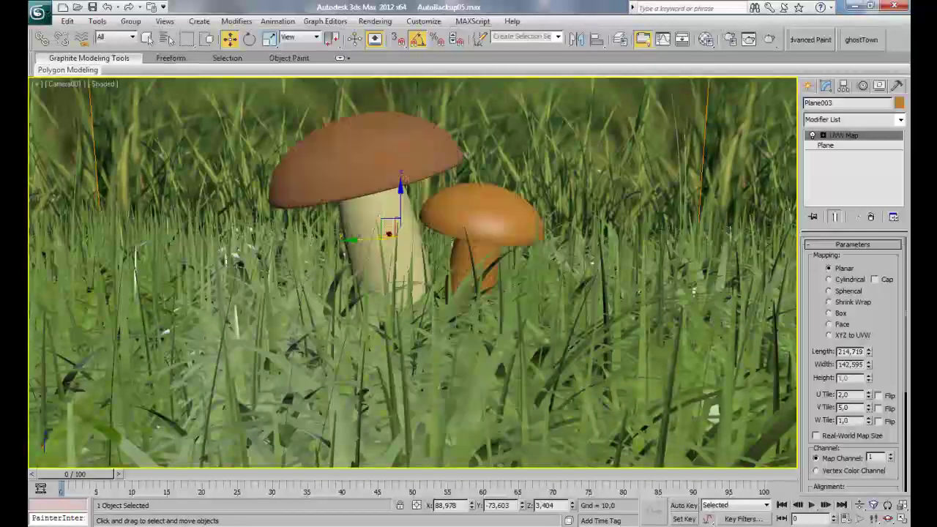
Step: Scale both mushrooms down slightly and uniformly so they sit lower in the grass
click(382, 162)
ctrl+click(480, 213)
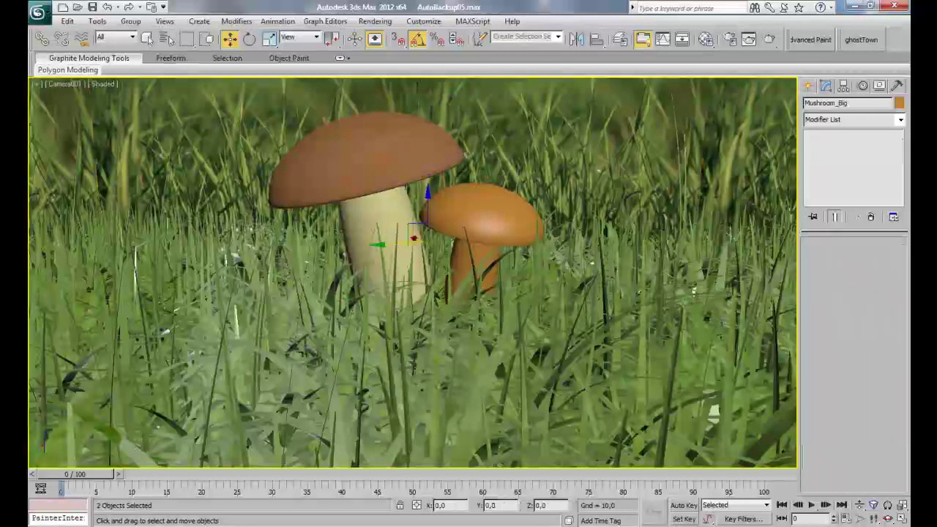
key(r)
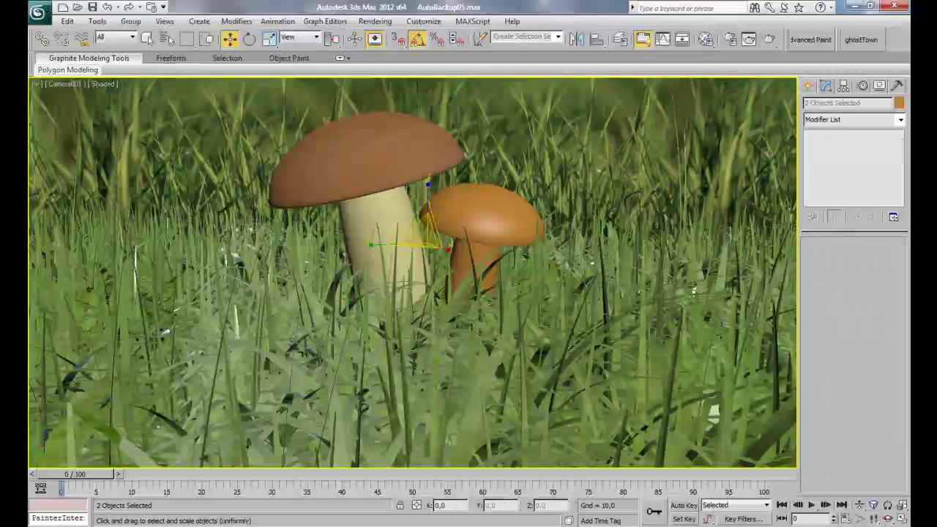
mouse_move(432, 238)
mouse_down()
mouse_move(432, 253)
mouse_move(429, 240)
mouse_up()
key(w)
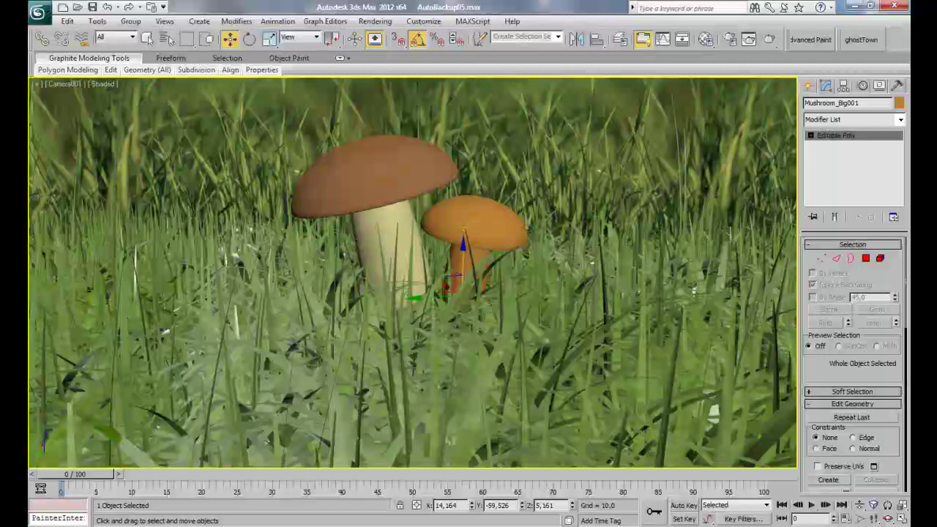
Step: Copy the Unwrap UVW modifier from the big mushroom and paste it onto the small mushroom's Editable Poly
click(388, 183)
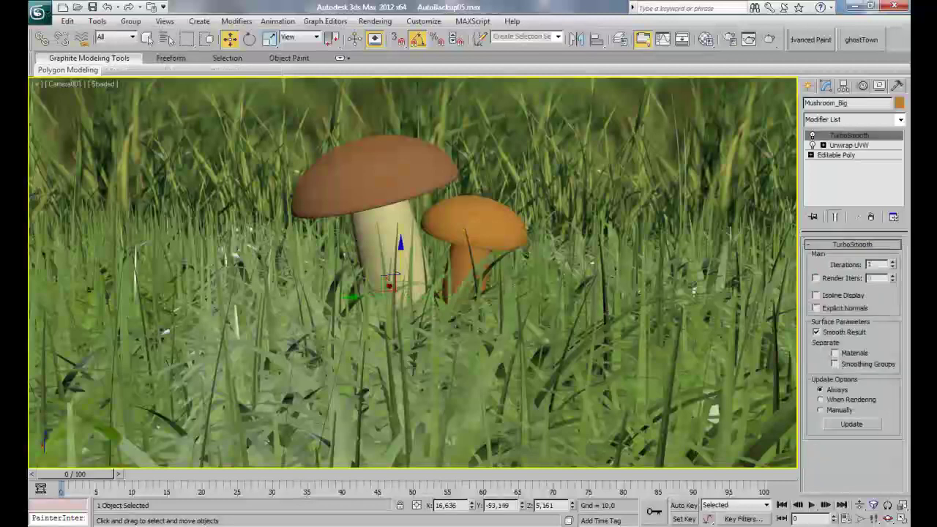
click(849, 145)
right_click(849, 145)
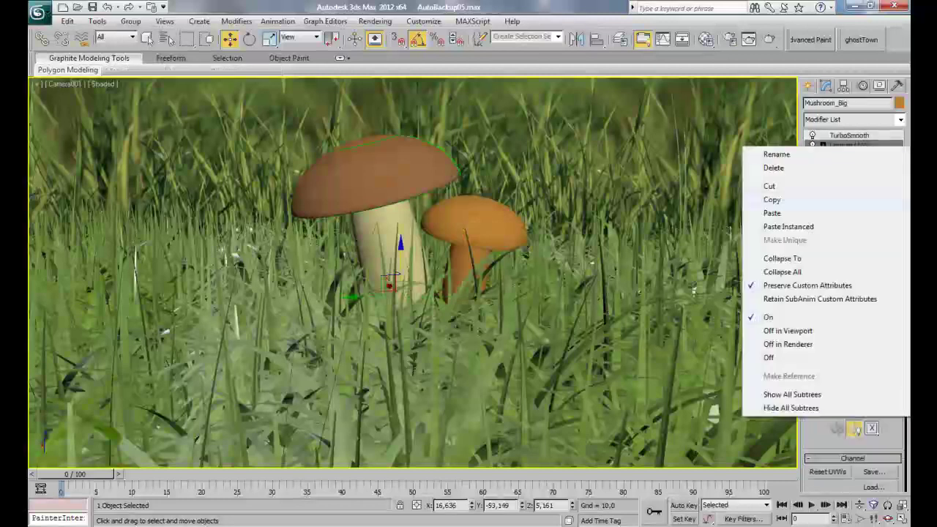
click(842, 200)
click(476, 219)
right_click(836, 136)
click(827, 180)
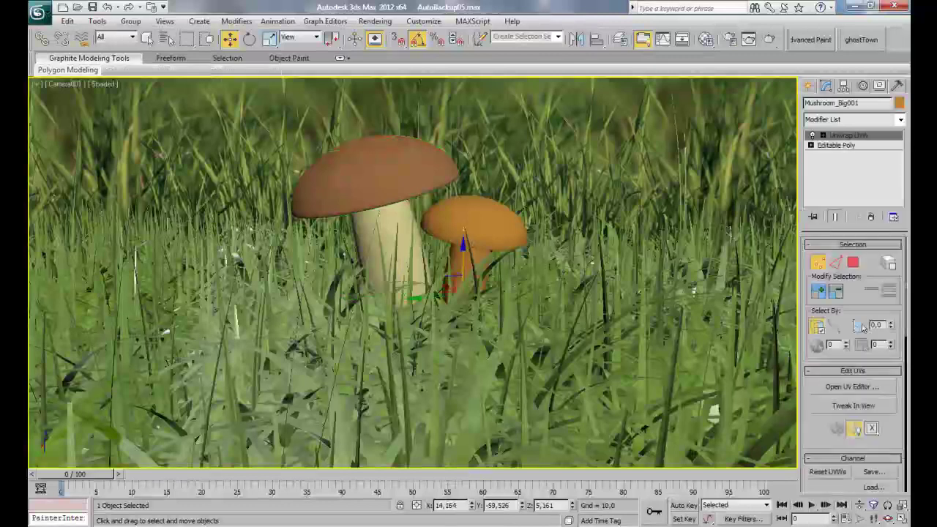
Step: Assign the 01 - Default mushroom material to the small mushroom
key(m)
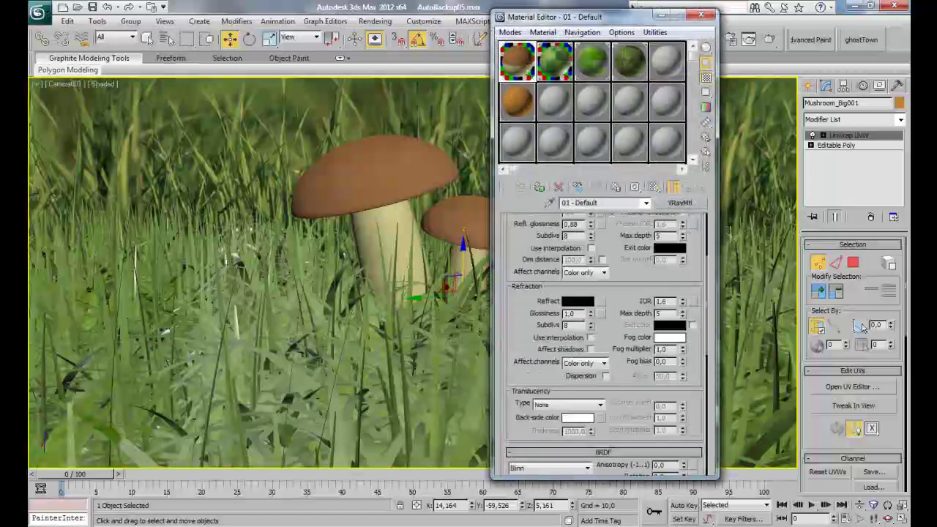
key(m)
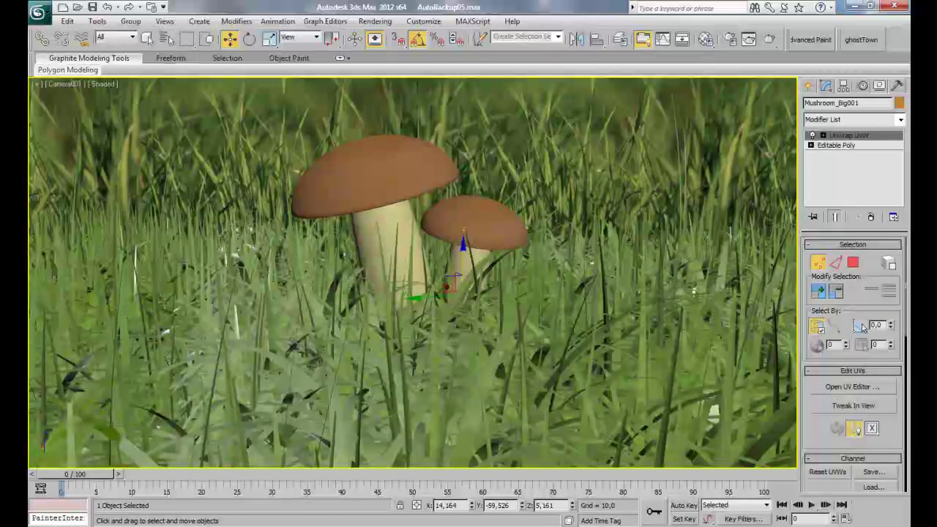
Step: Rotate the small mushroom about its local Z axis to about 52° in Perspective, returning to the Camera001 view and View coordinates
key(p)
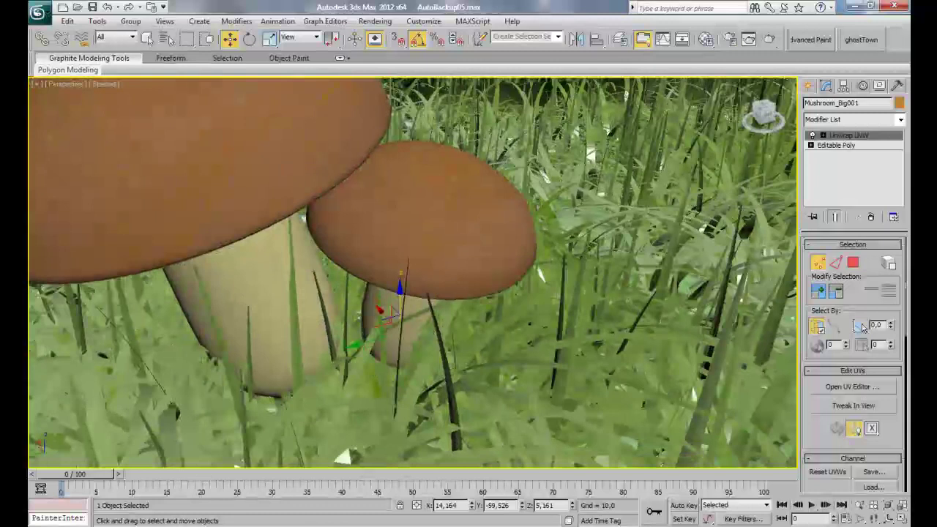
key(e)
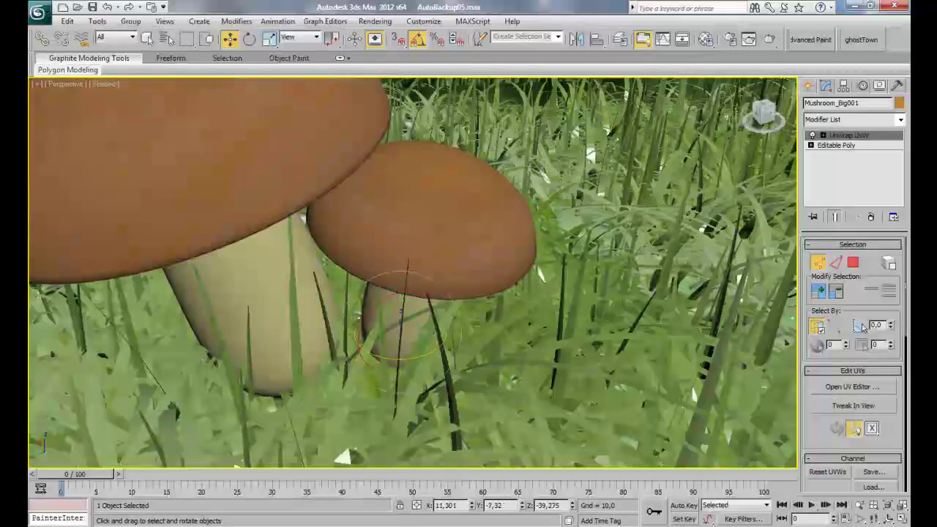
click(303, 37)
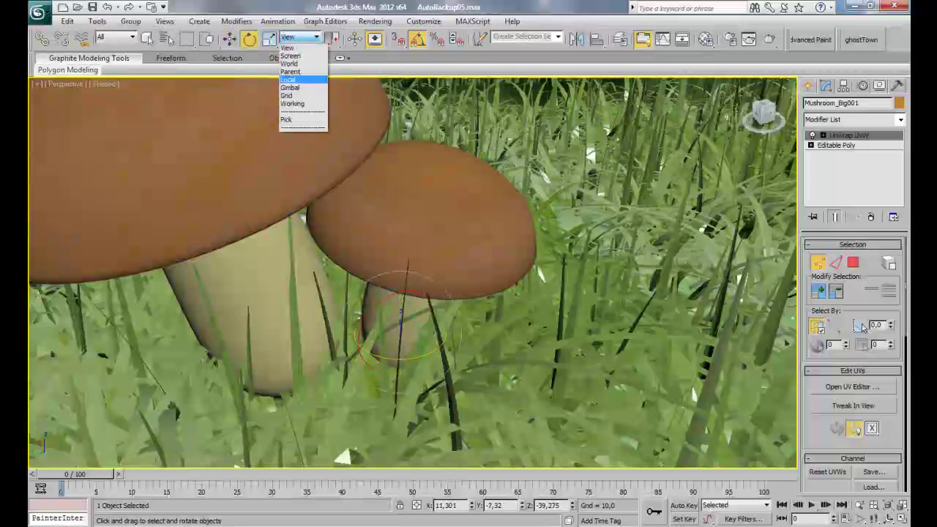
click(287, 79)
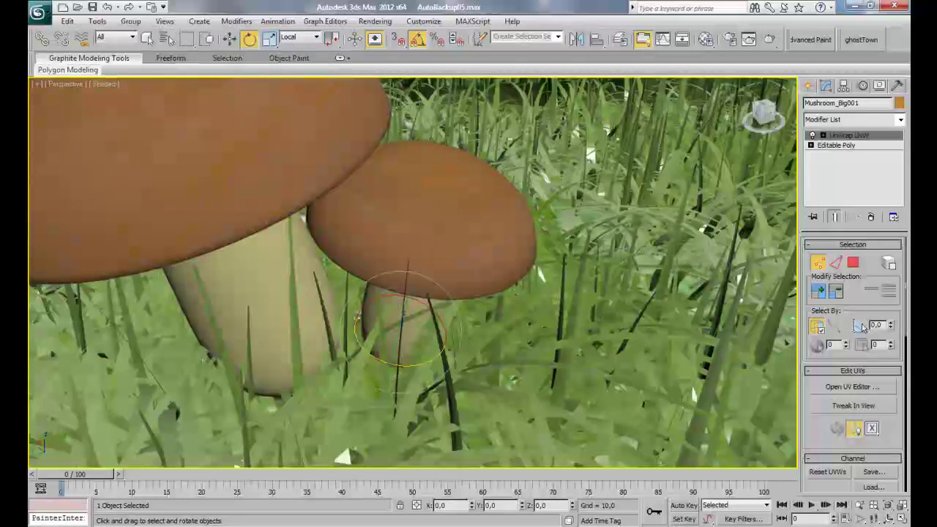
drag(402, 366, 515, 369)
drag(440, 360, 434, 360)
key(c)
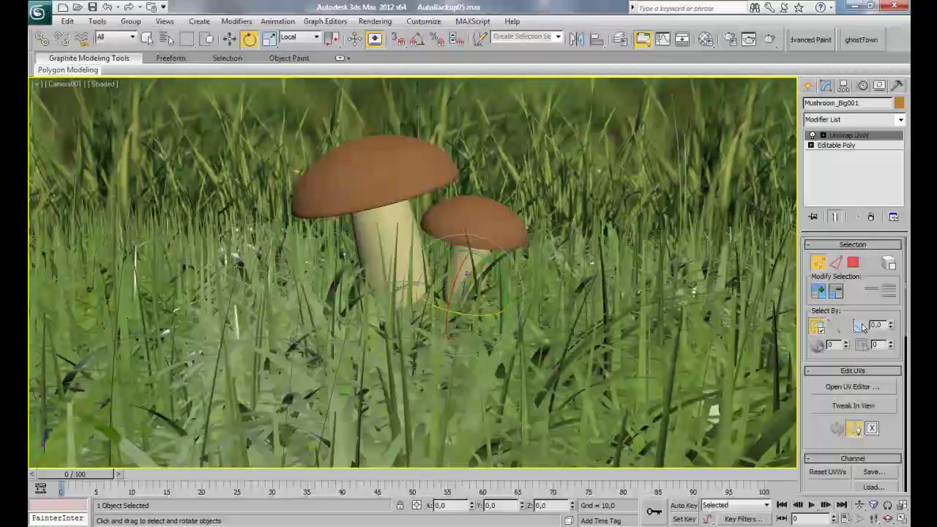
click(316, 37)
click(292, 46)
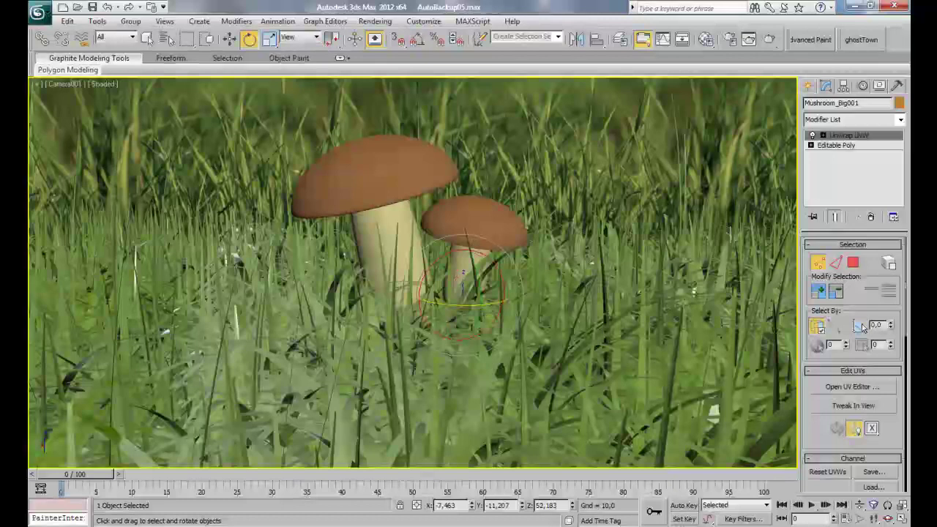